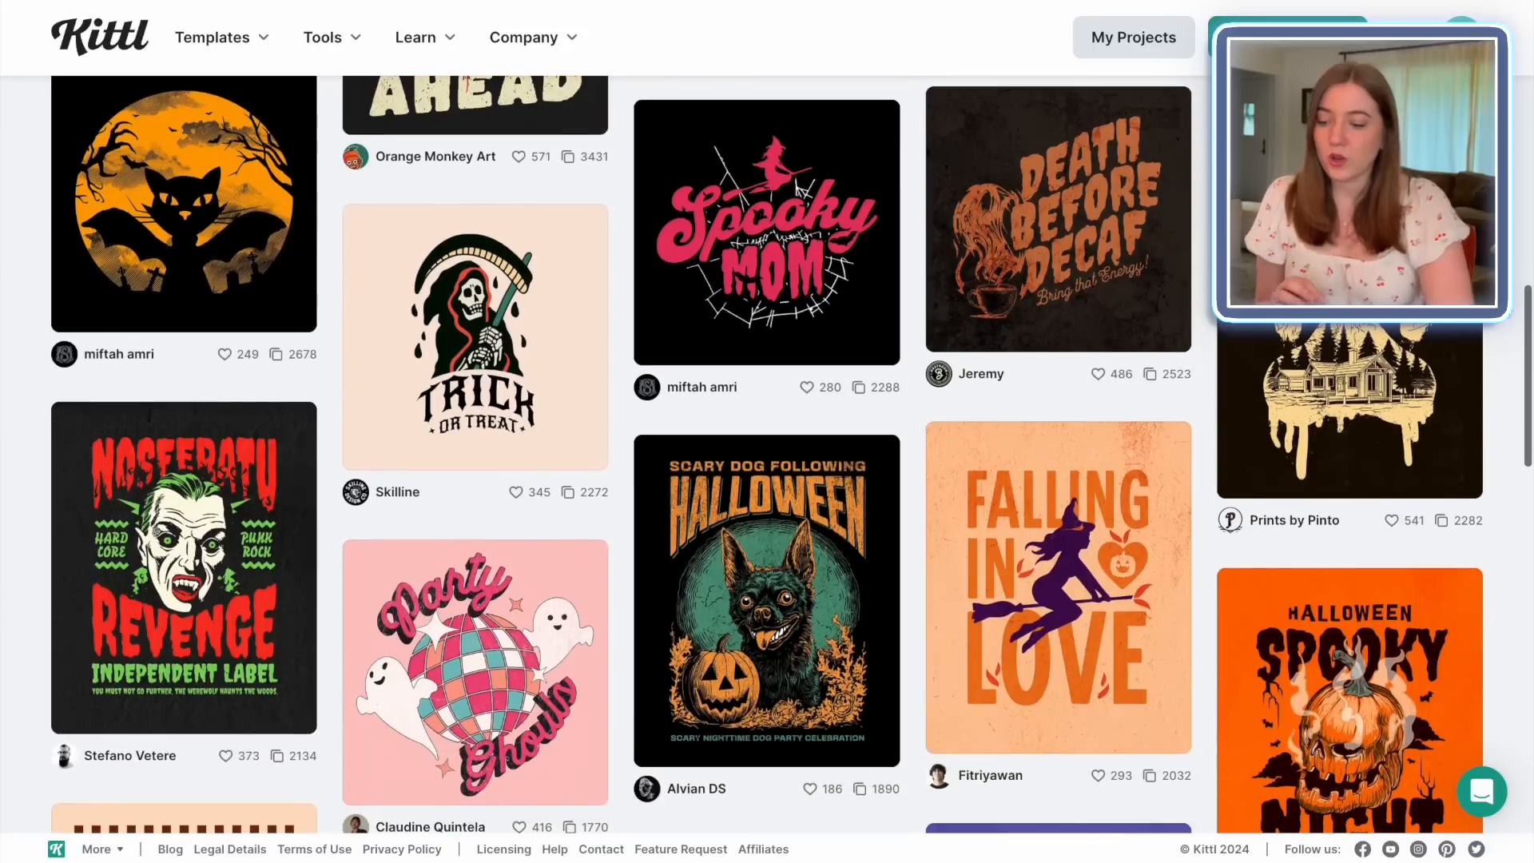
Browse the Halloween templates and open the Trick or Treat design with the arched cat and pumpkin
scroll(767, 447, "down", 5)
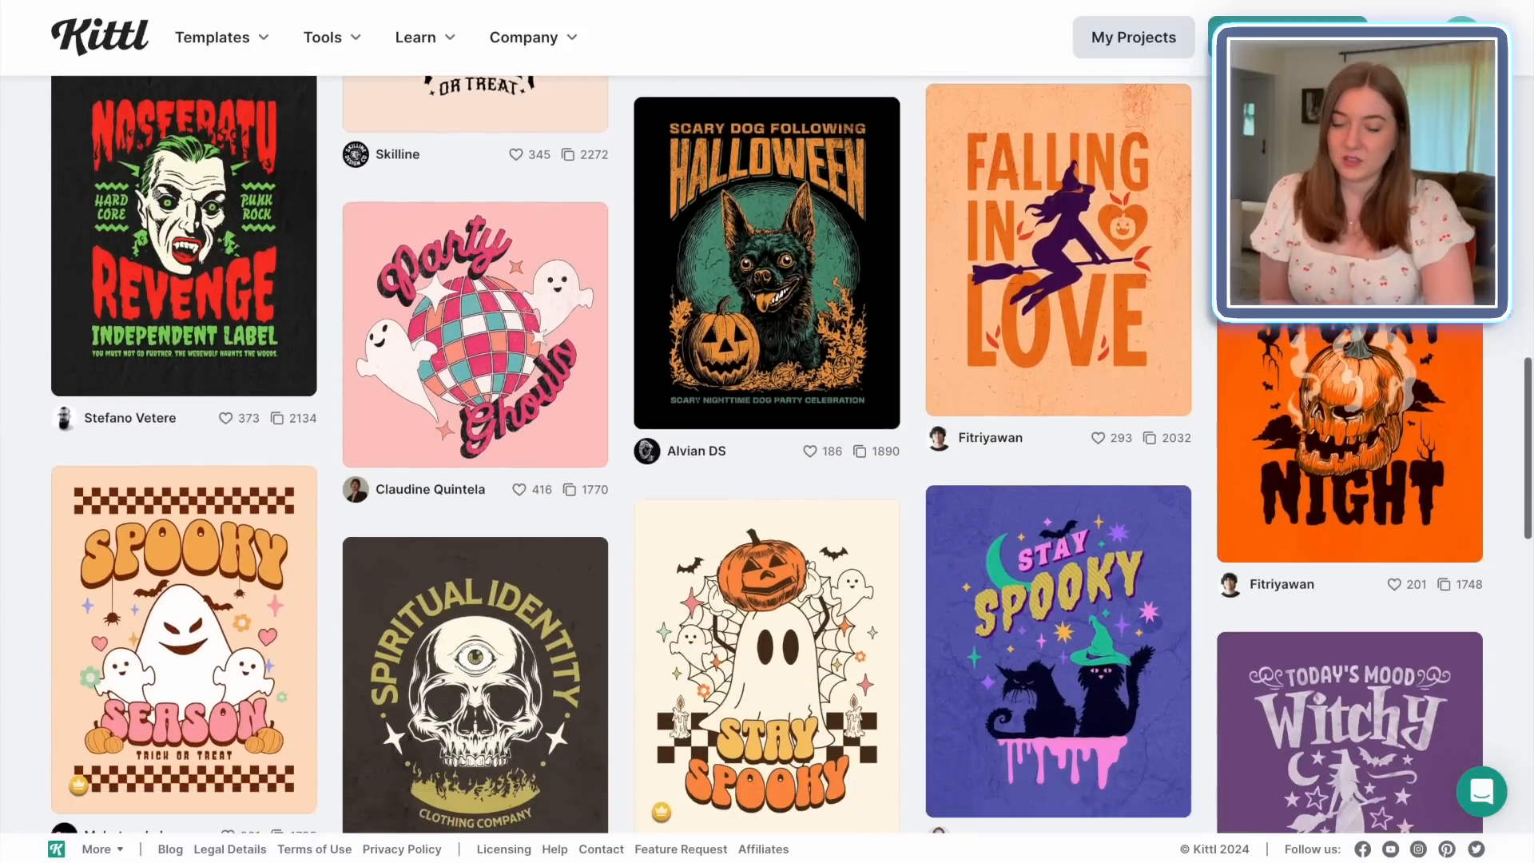
scroll(767, 447, "down", 4)
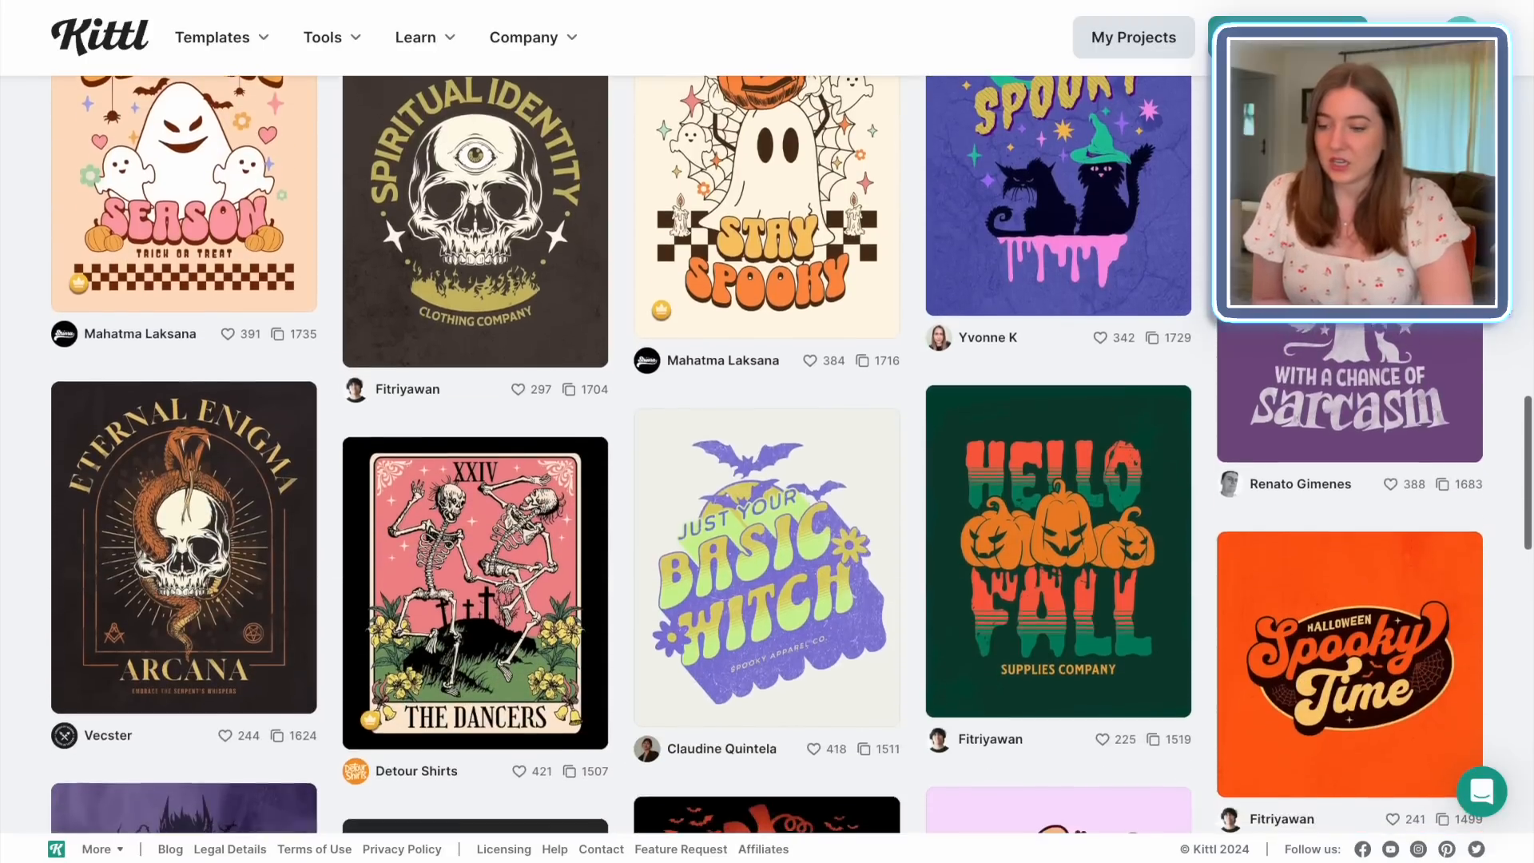
scroll(767, 447, "down", 3)
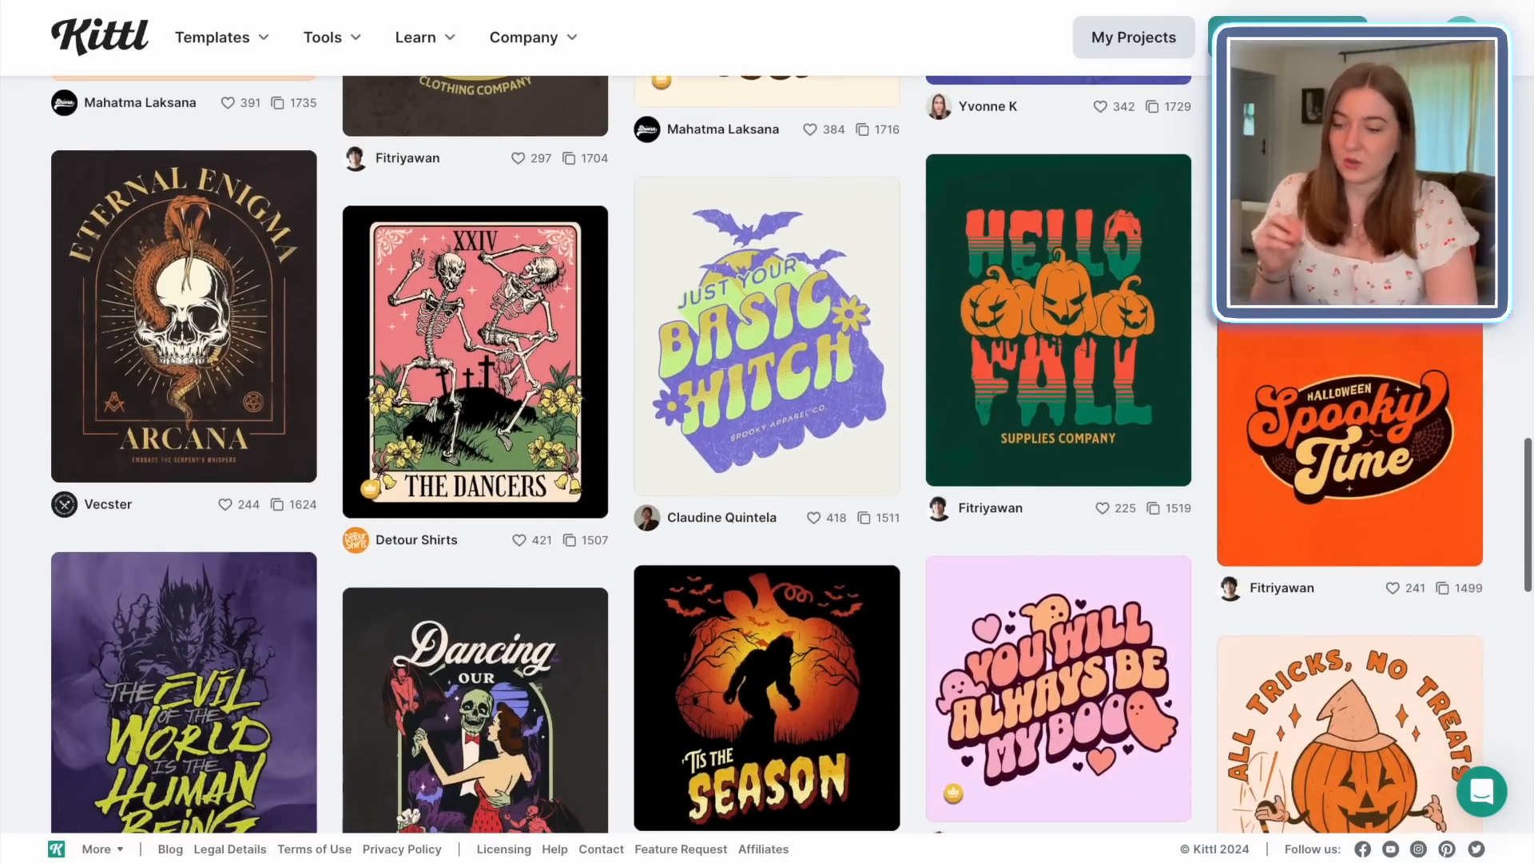
scroll(767, 447, "down", 1)
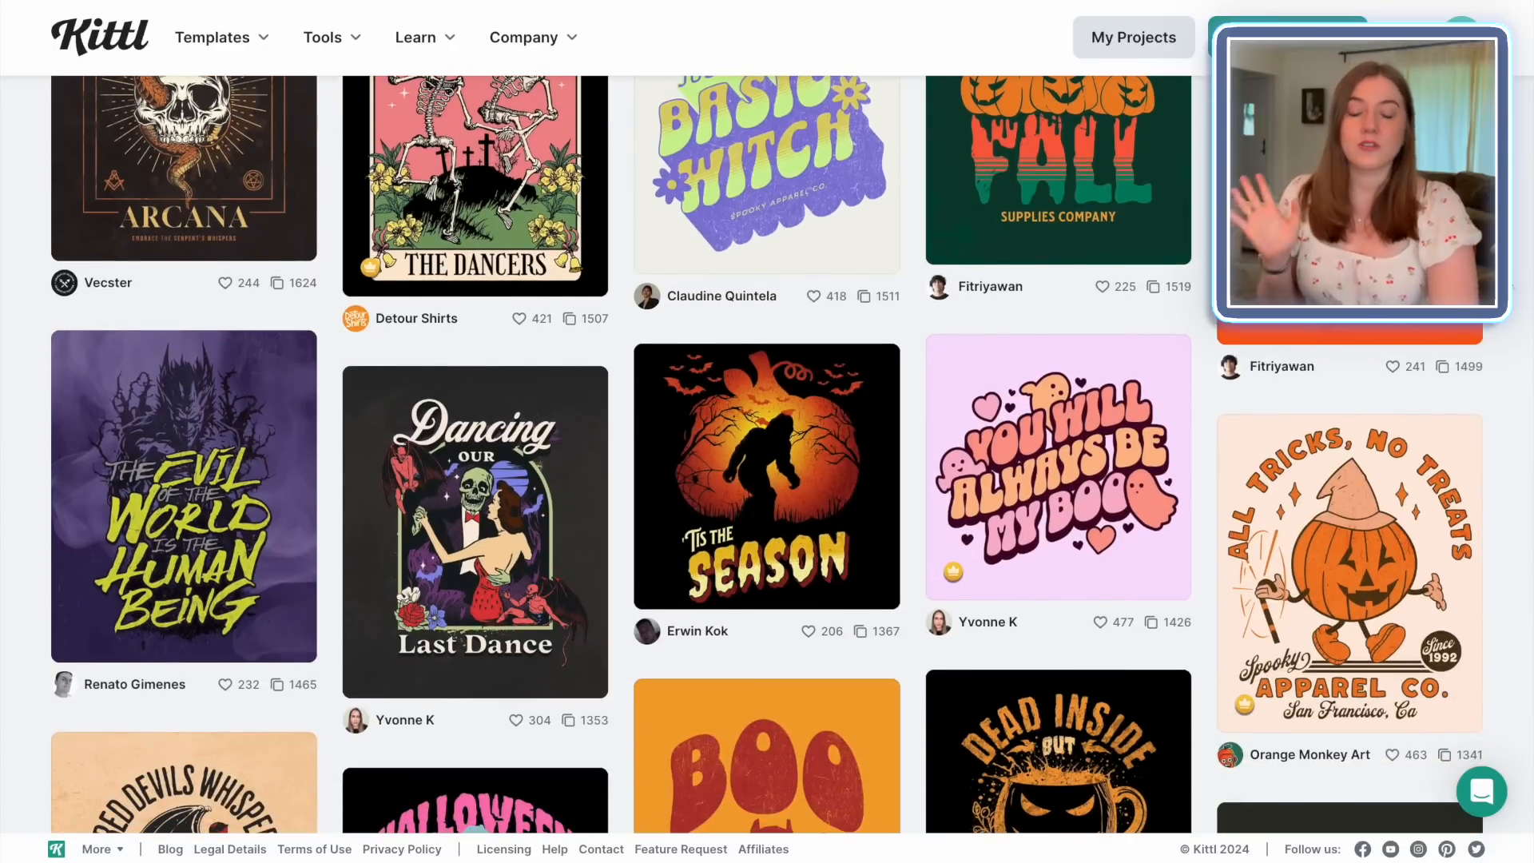
scroll(767, 448, "down", 2)
scroll(767, 447, "down", 1)
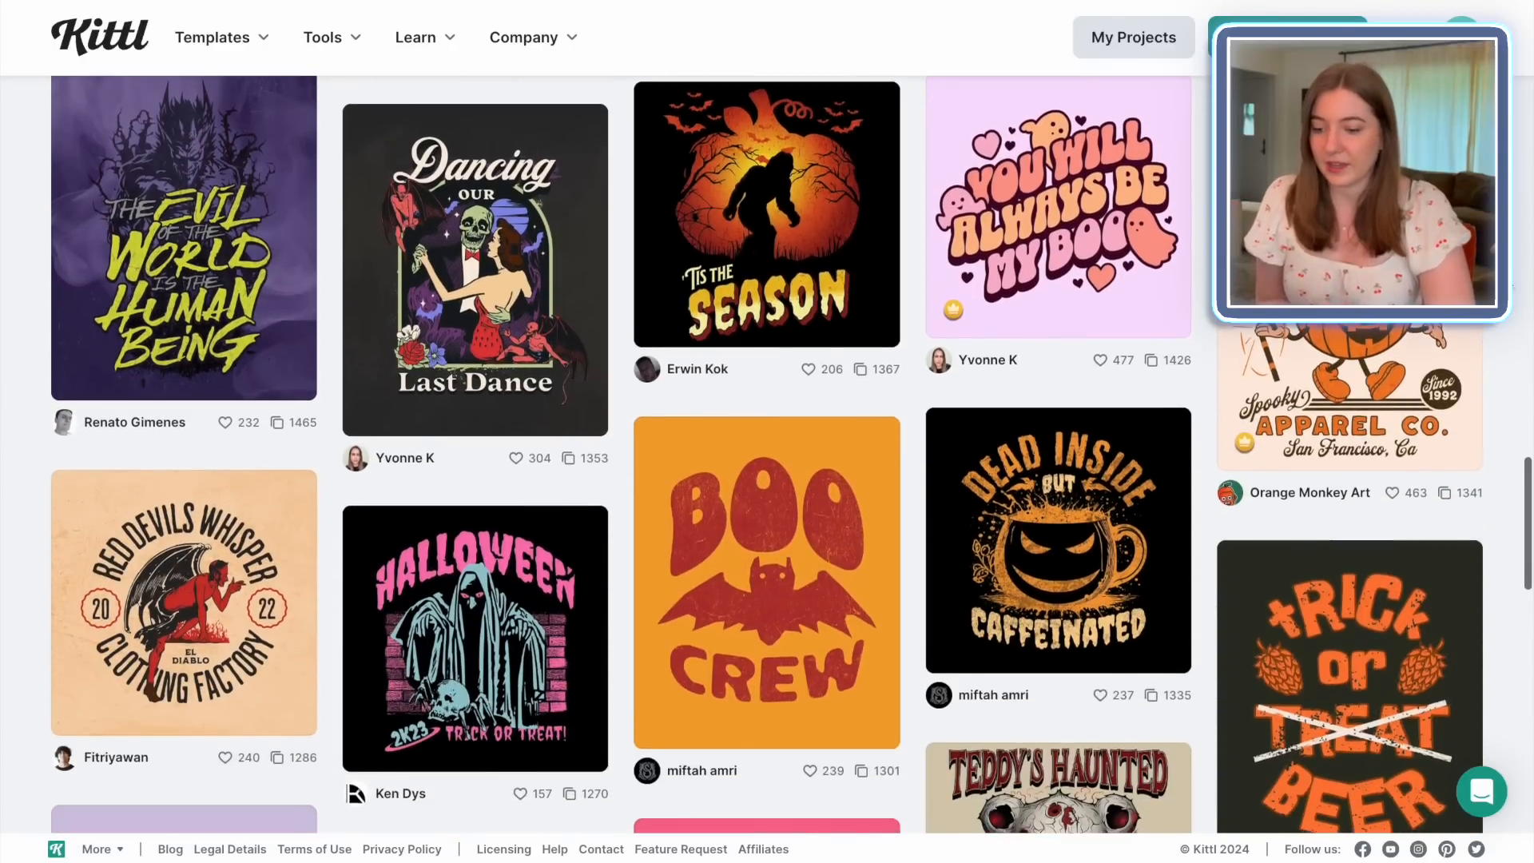
scroll(913, 612, "down", 6)
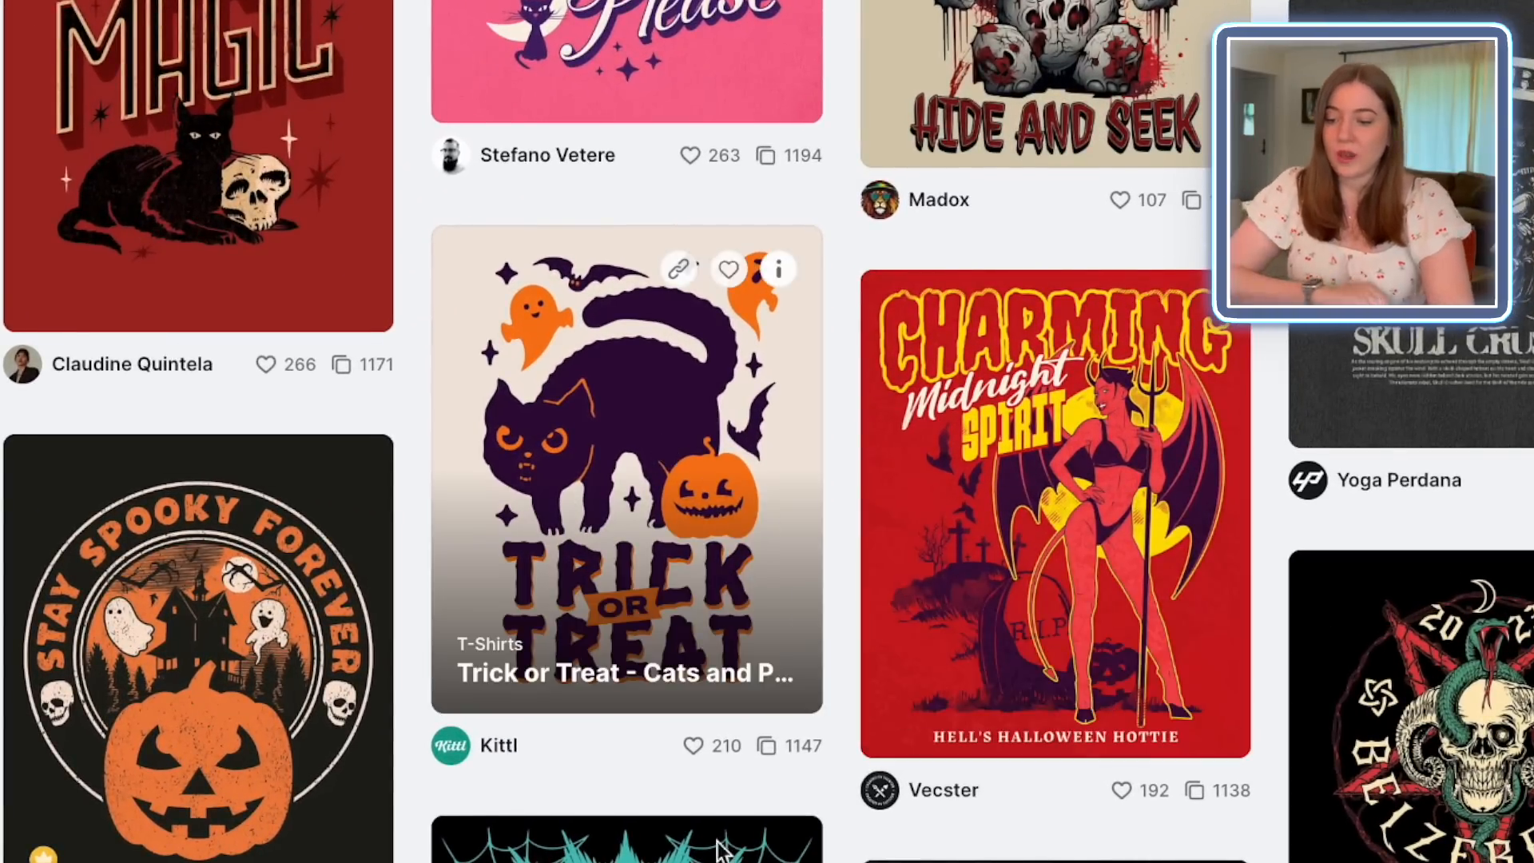
left_click(667, 451)
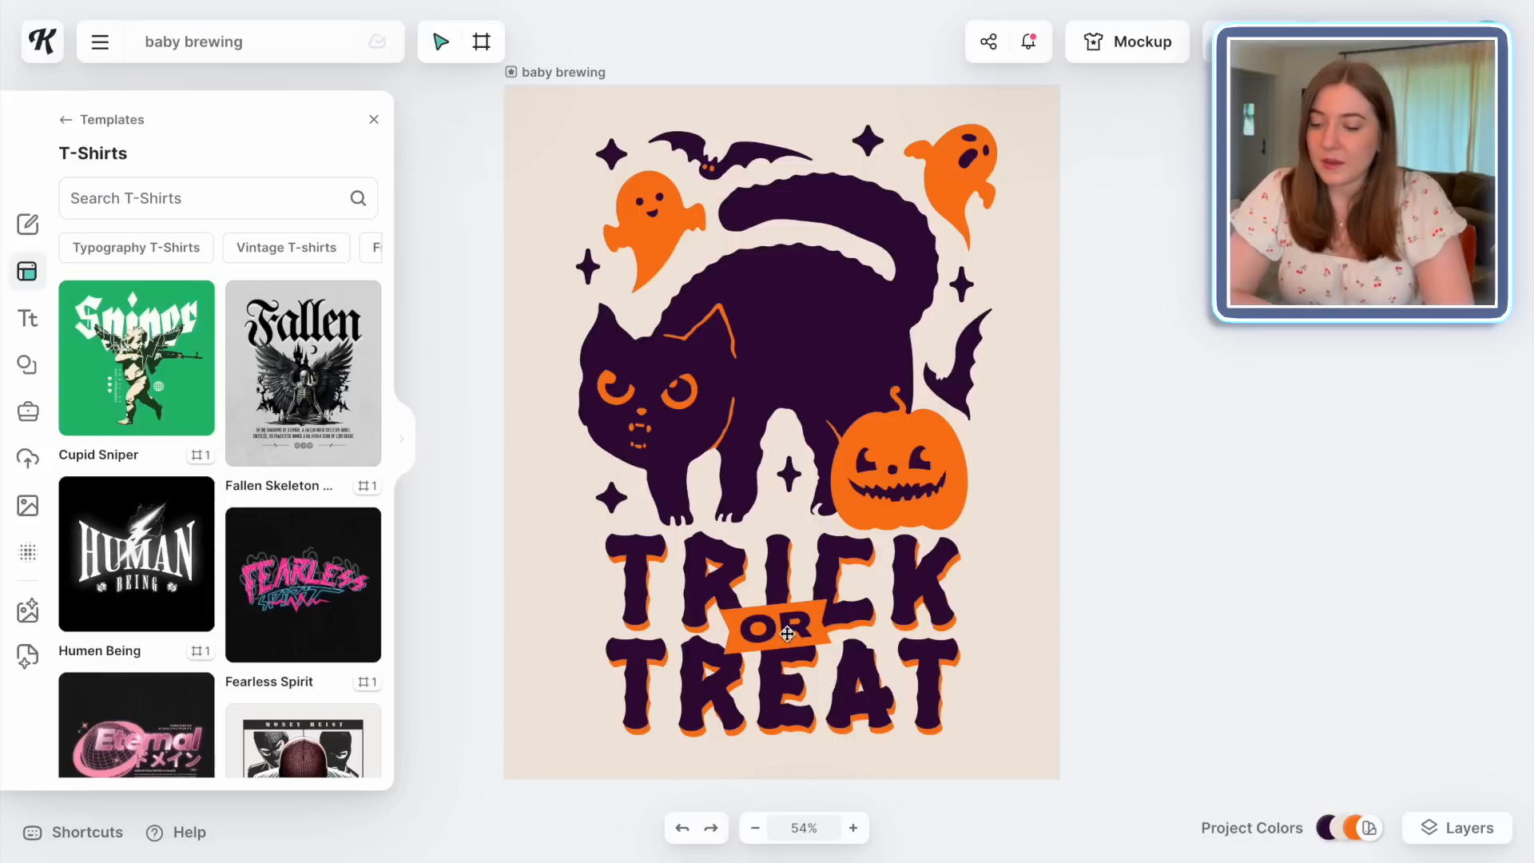
Delete the OR banner between the two title words and change the word TRICK to BABY
left_click(786, 632)
key("Delete")
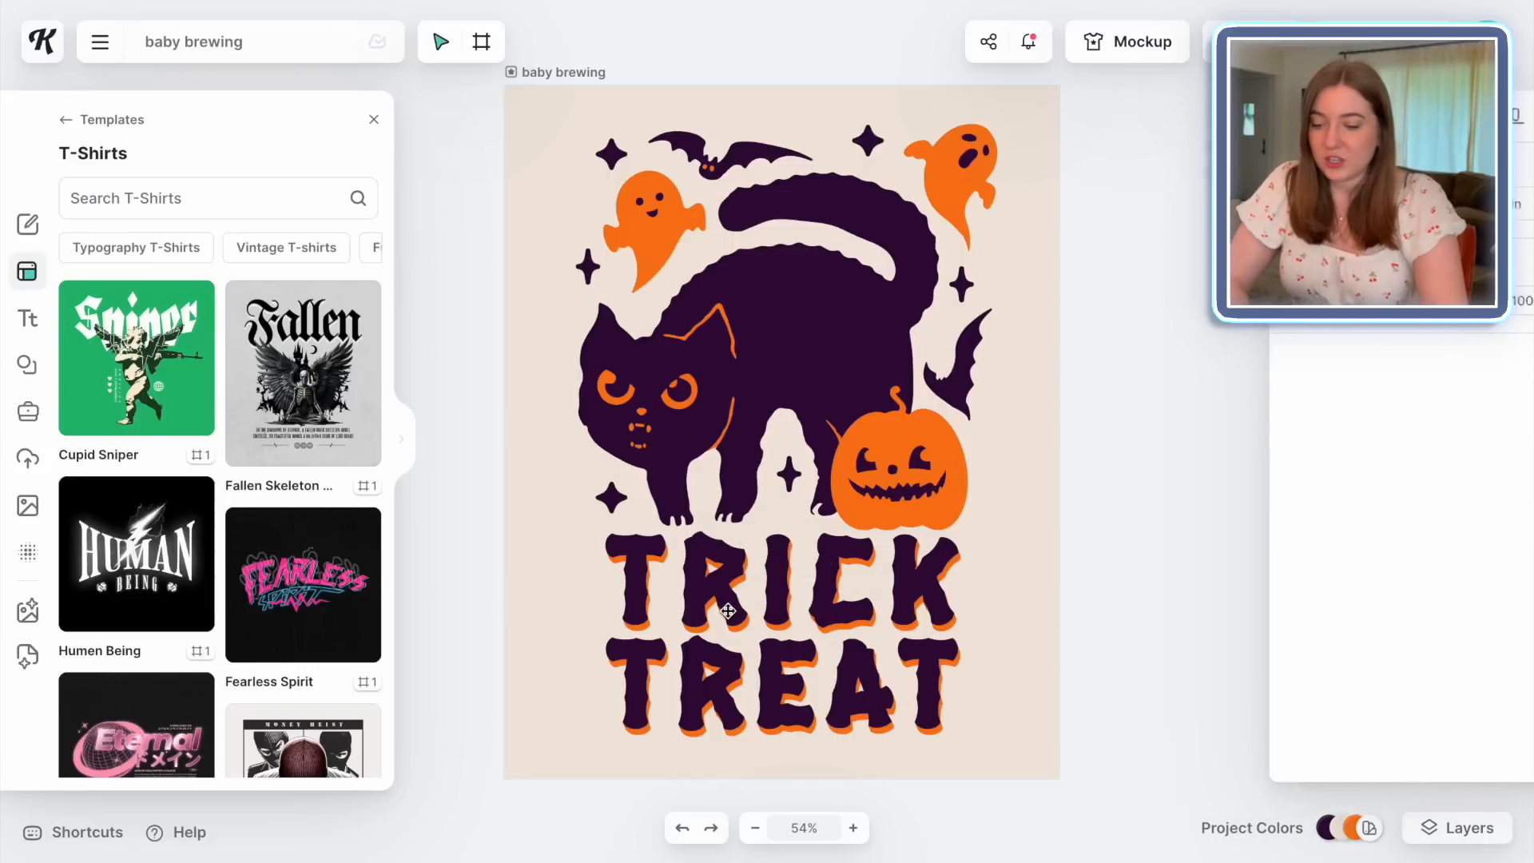
left_click(728, 599)
double_click(707, 587)
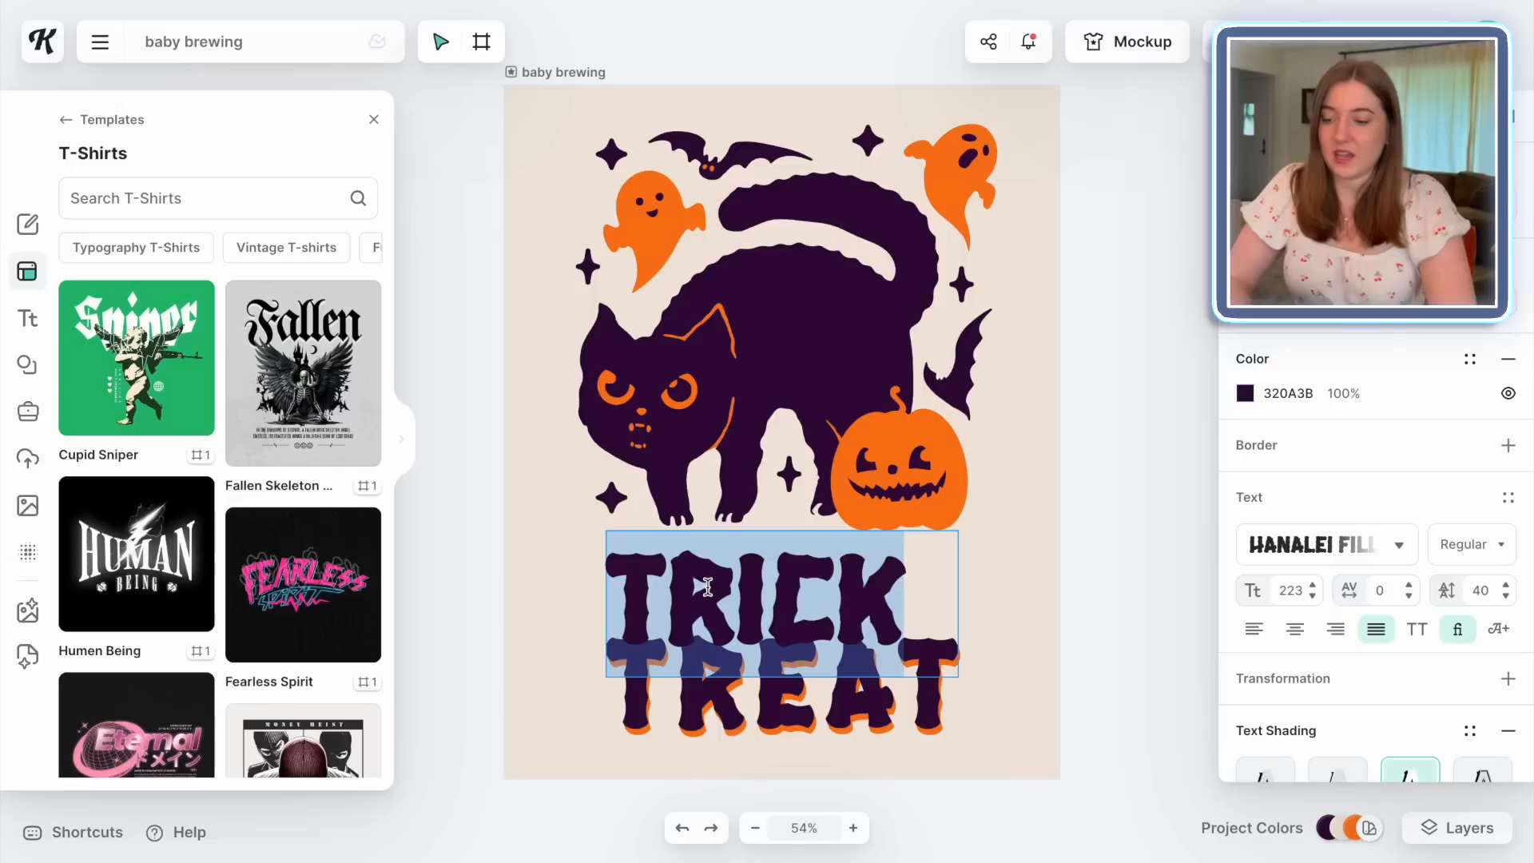
type("BABY")
Change the word TREAT to BREWING and keep it centred beneath BABY
left_click(871, 703)
double_click(870, 703)
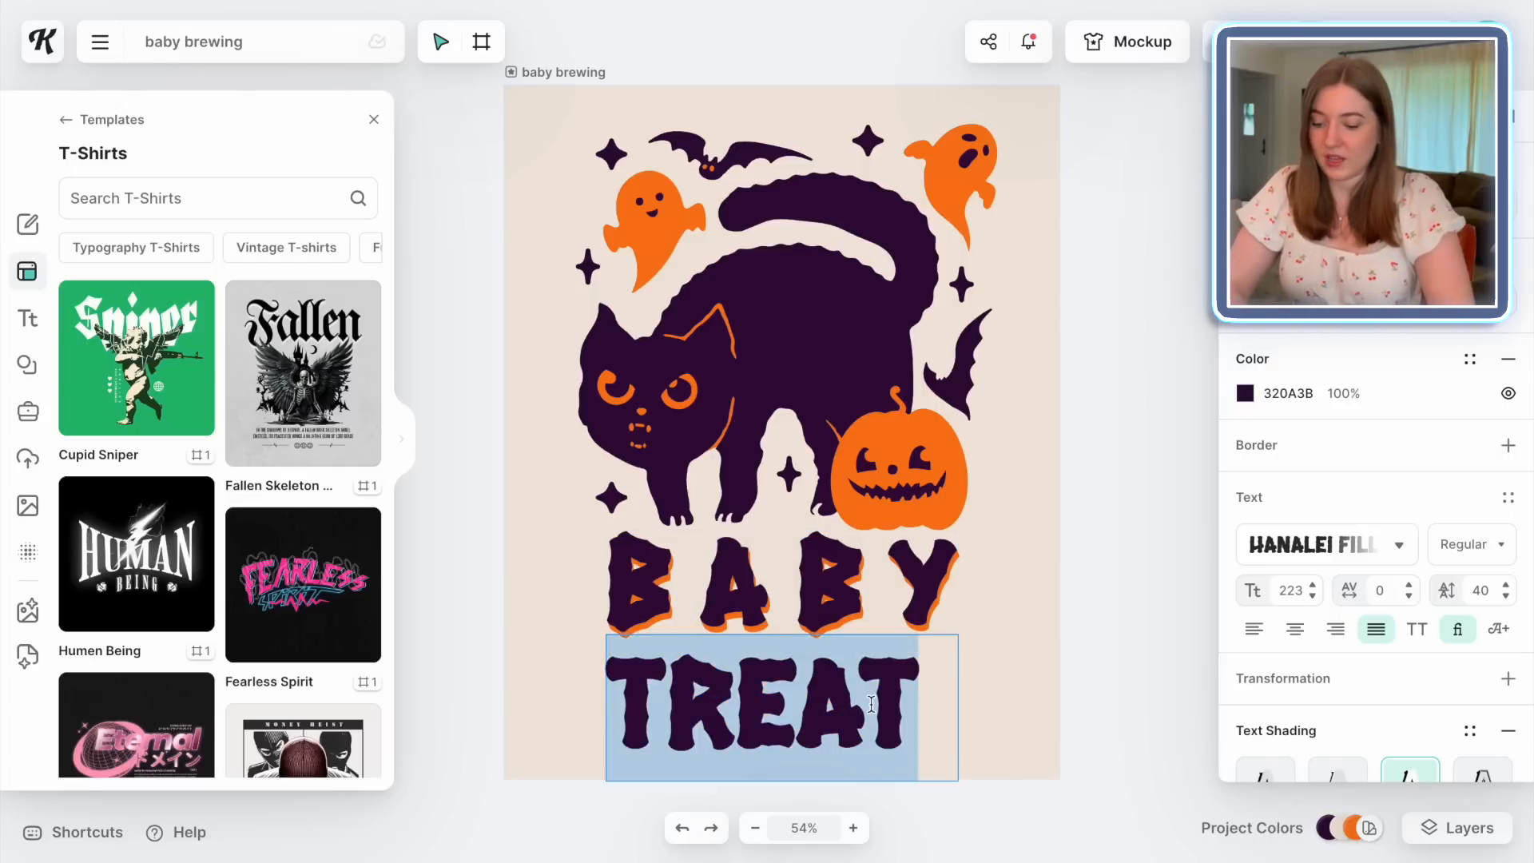
type("BREWING")
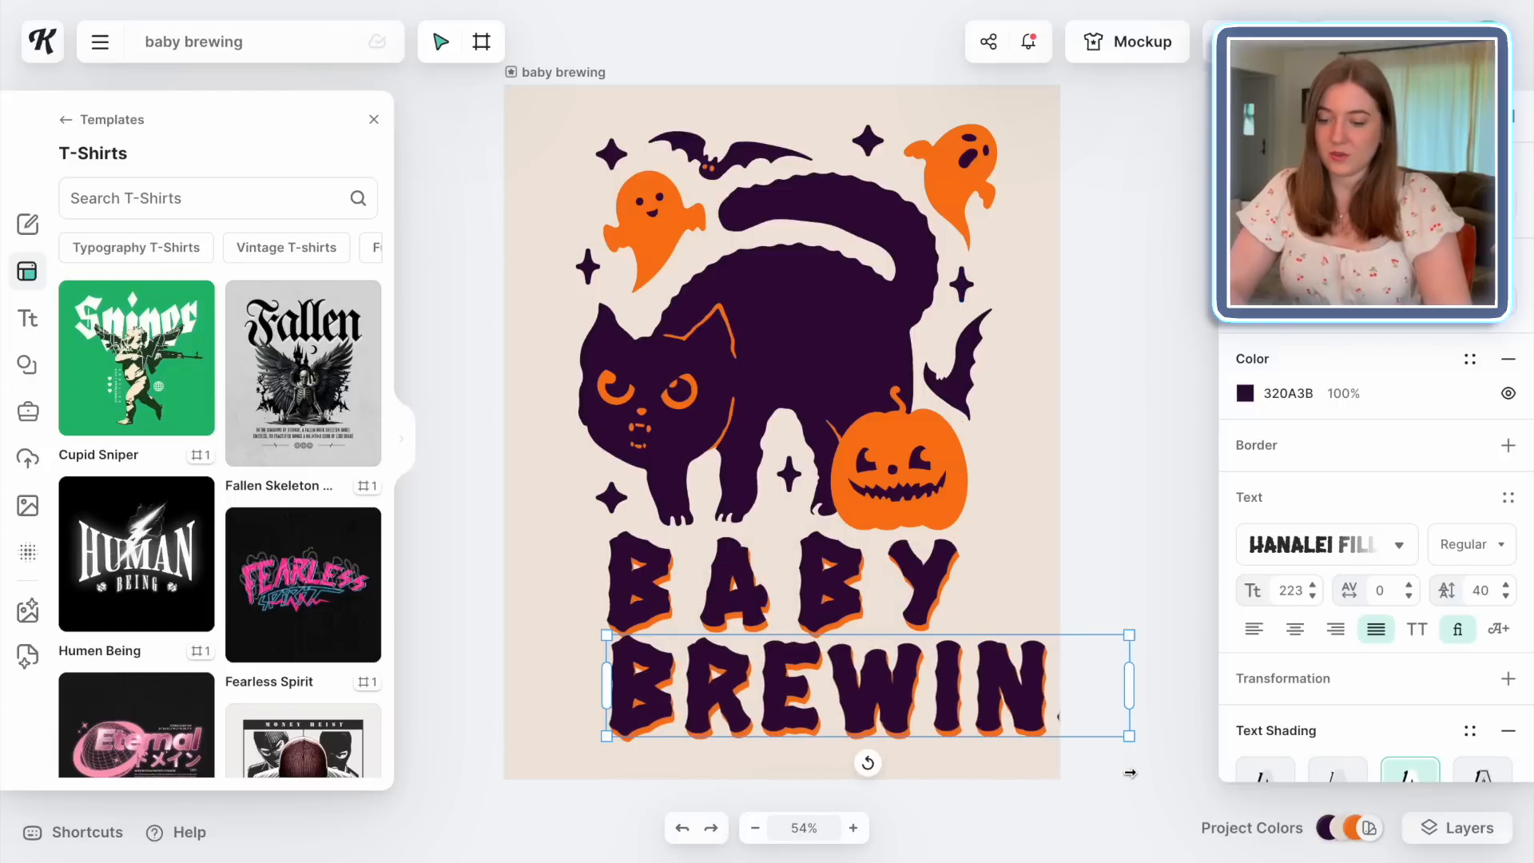
key("Escape")
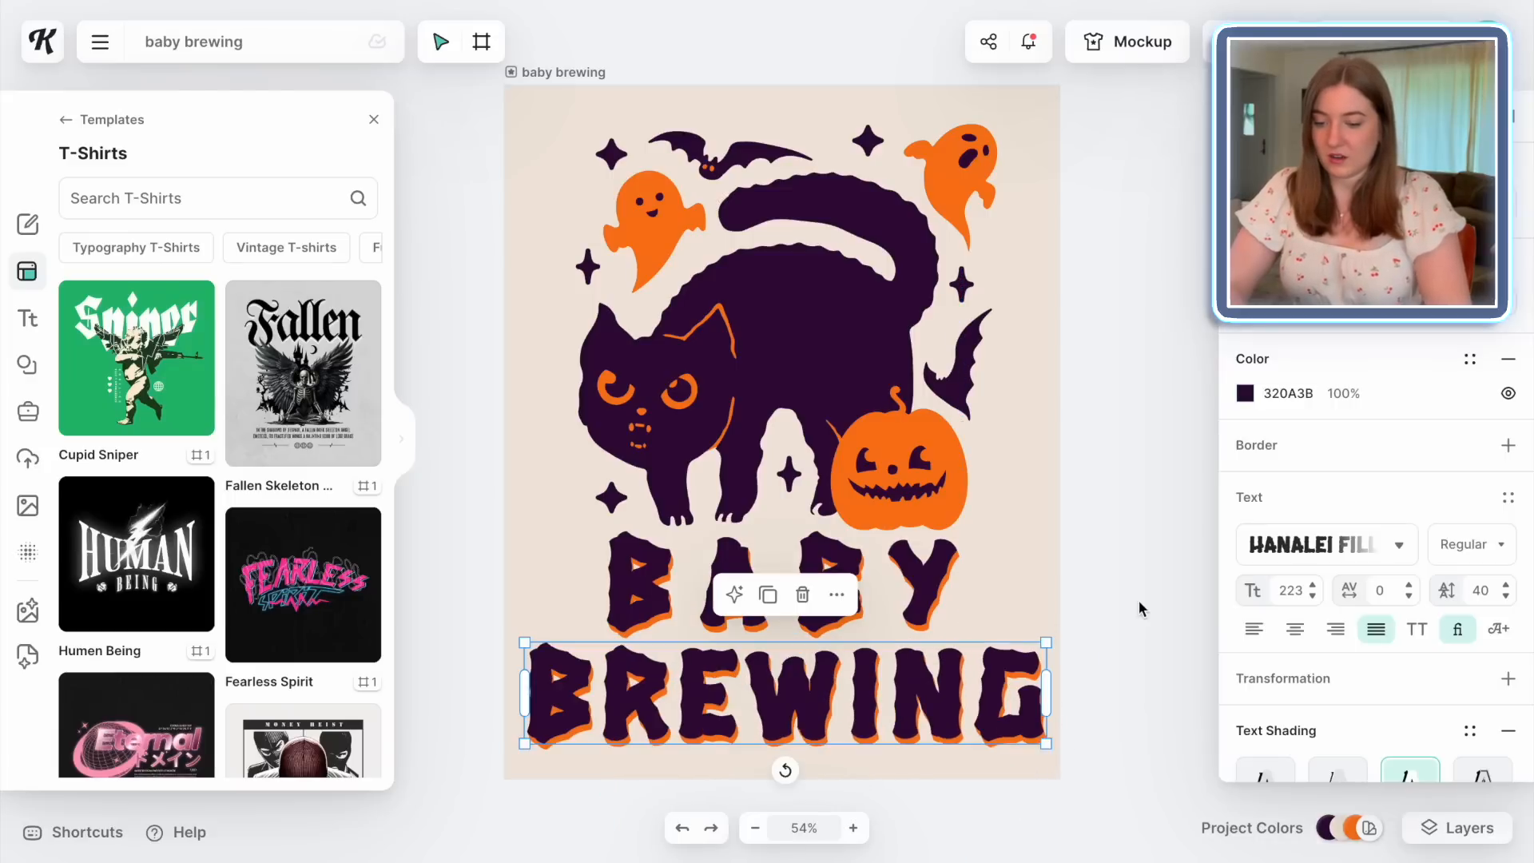
left_click(1129, 602)
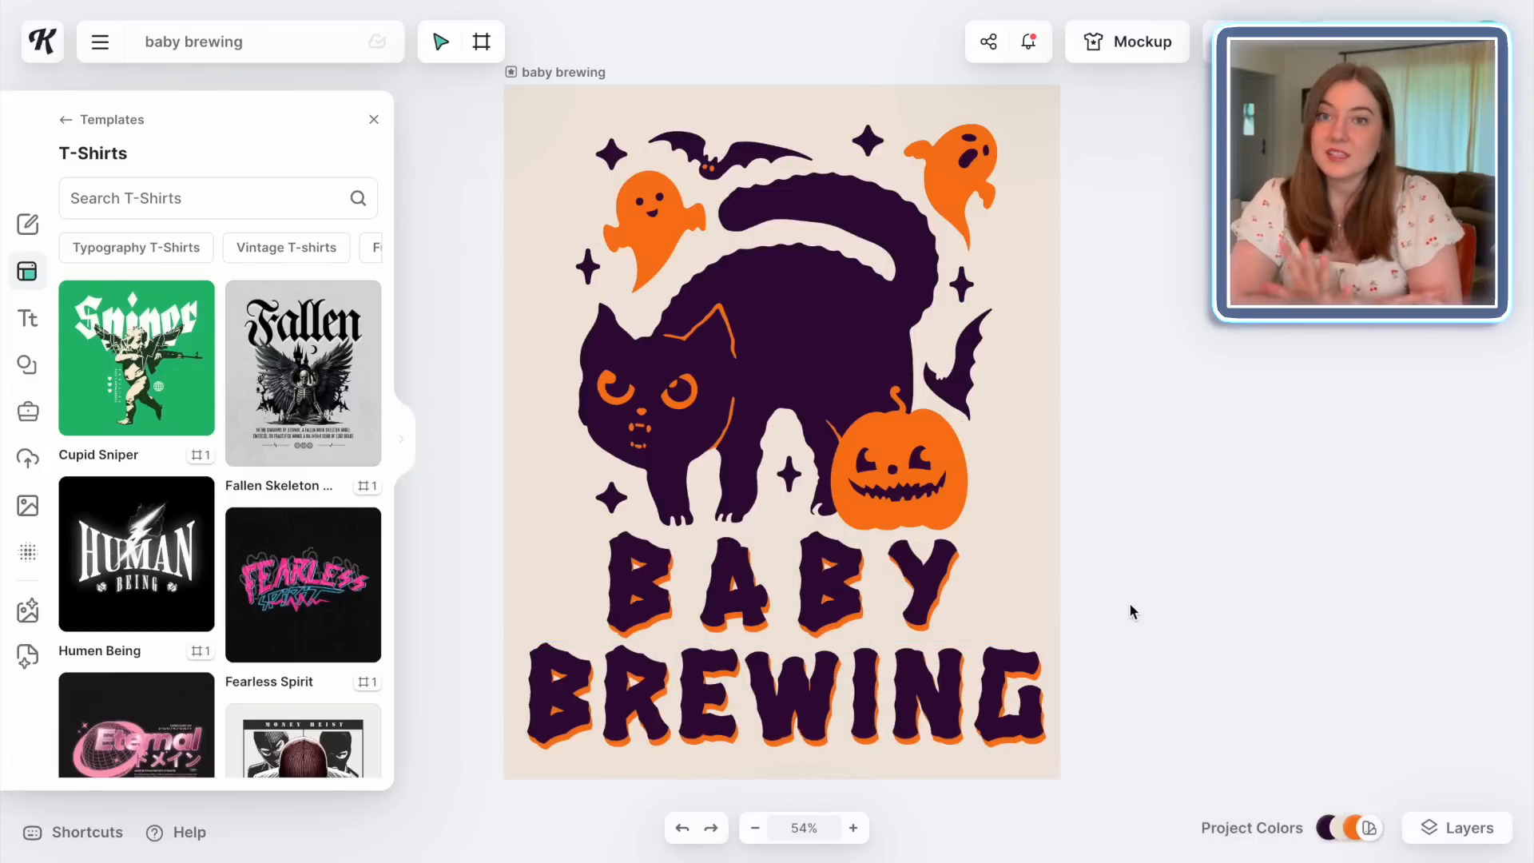
Search the elements library for CAULDRON and look through the available cauldron illustrations
scroll(1129, 602, "down", 2)
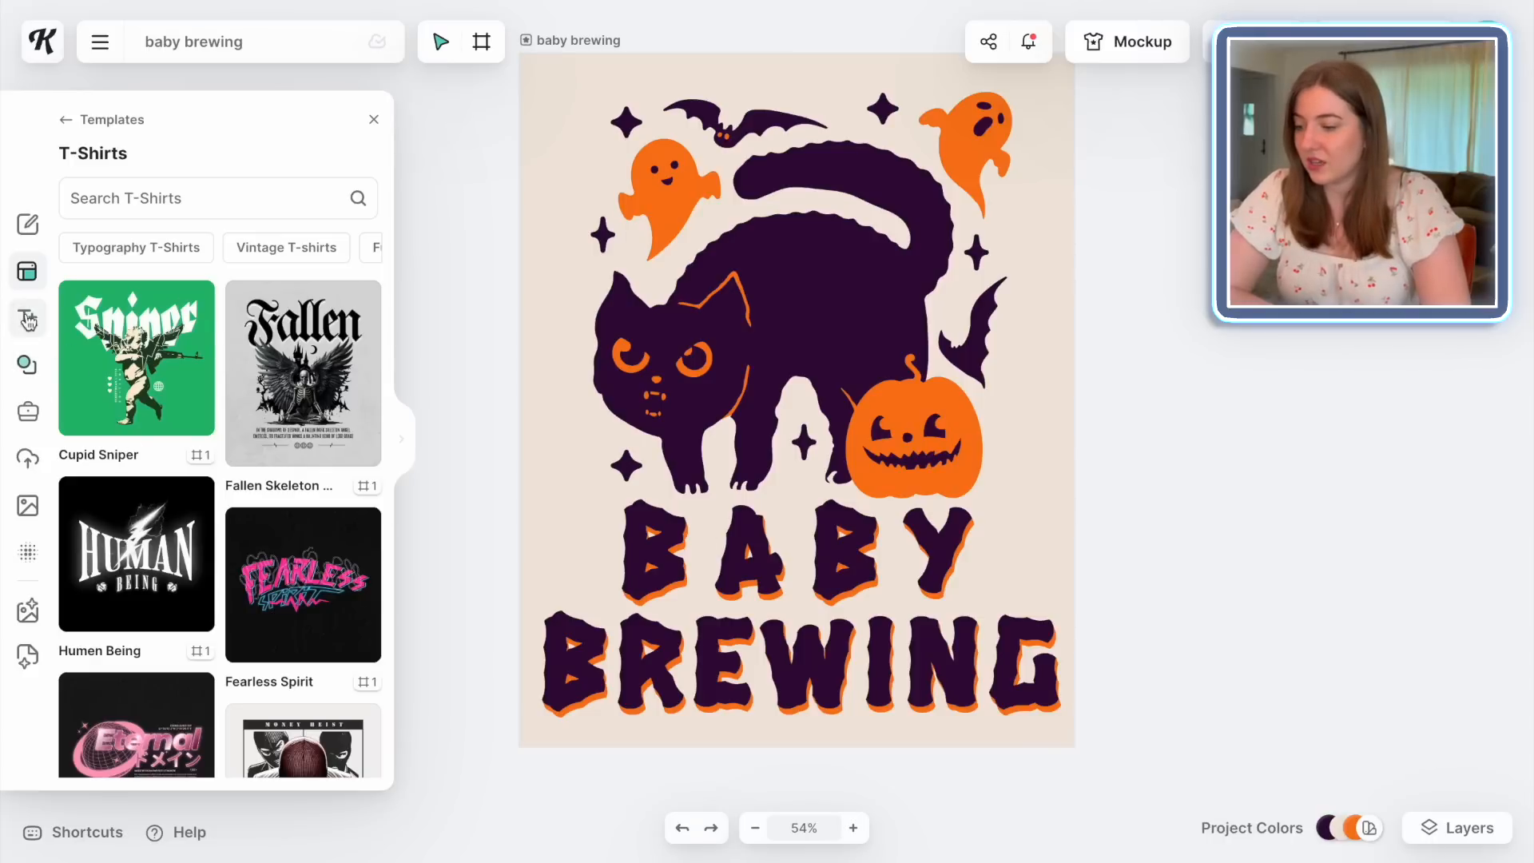
left_click(30, 369)
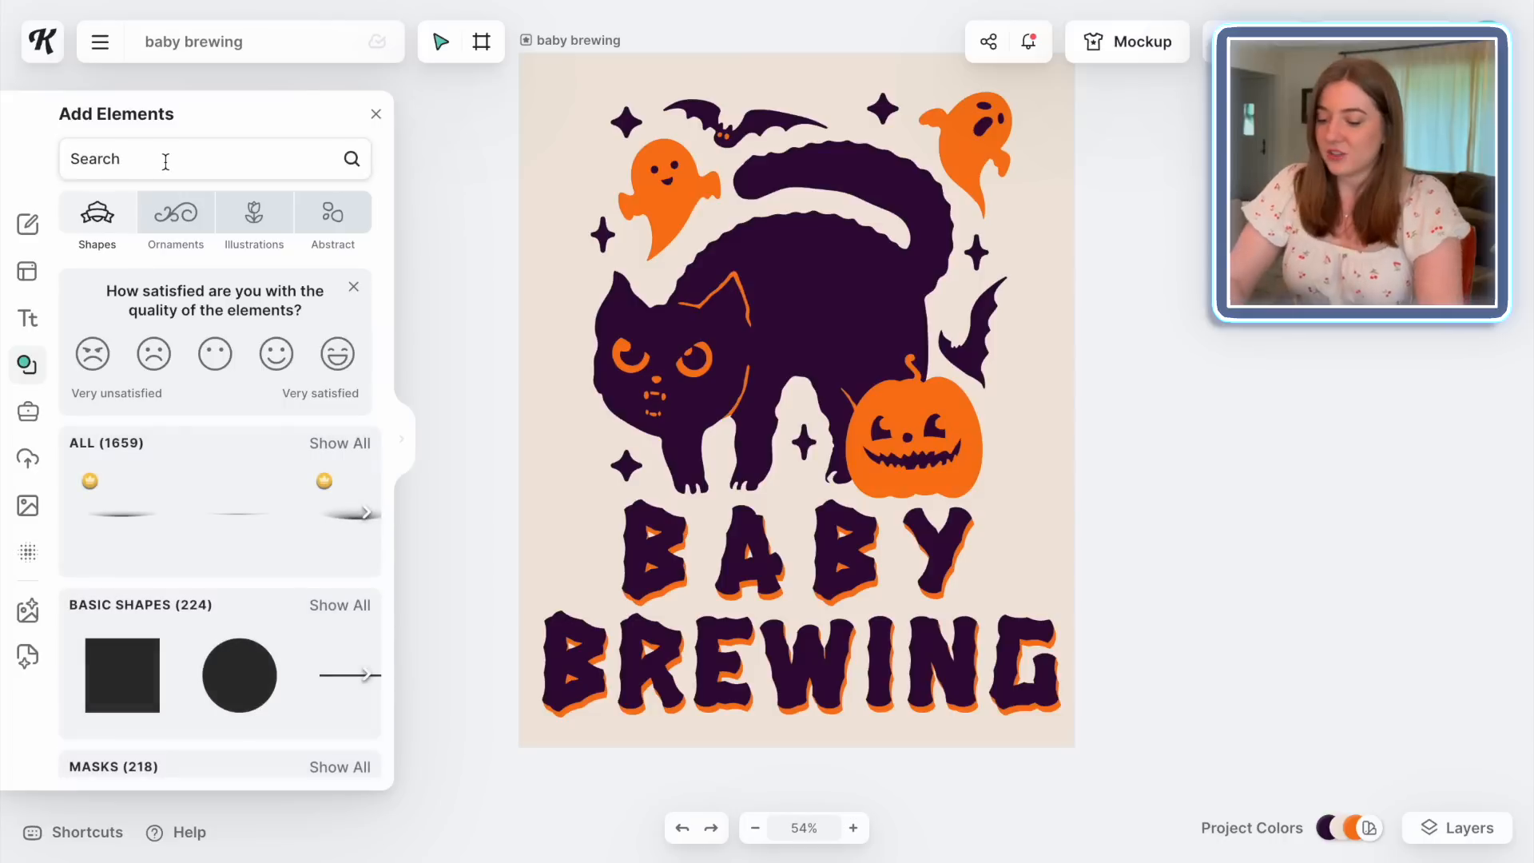
type("CAULDRON")
key("Return")
scroll(249, 451, "down", 3)
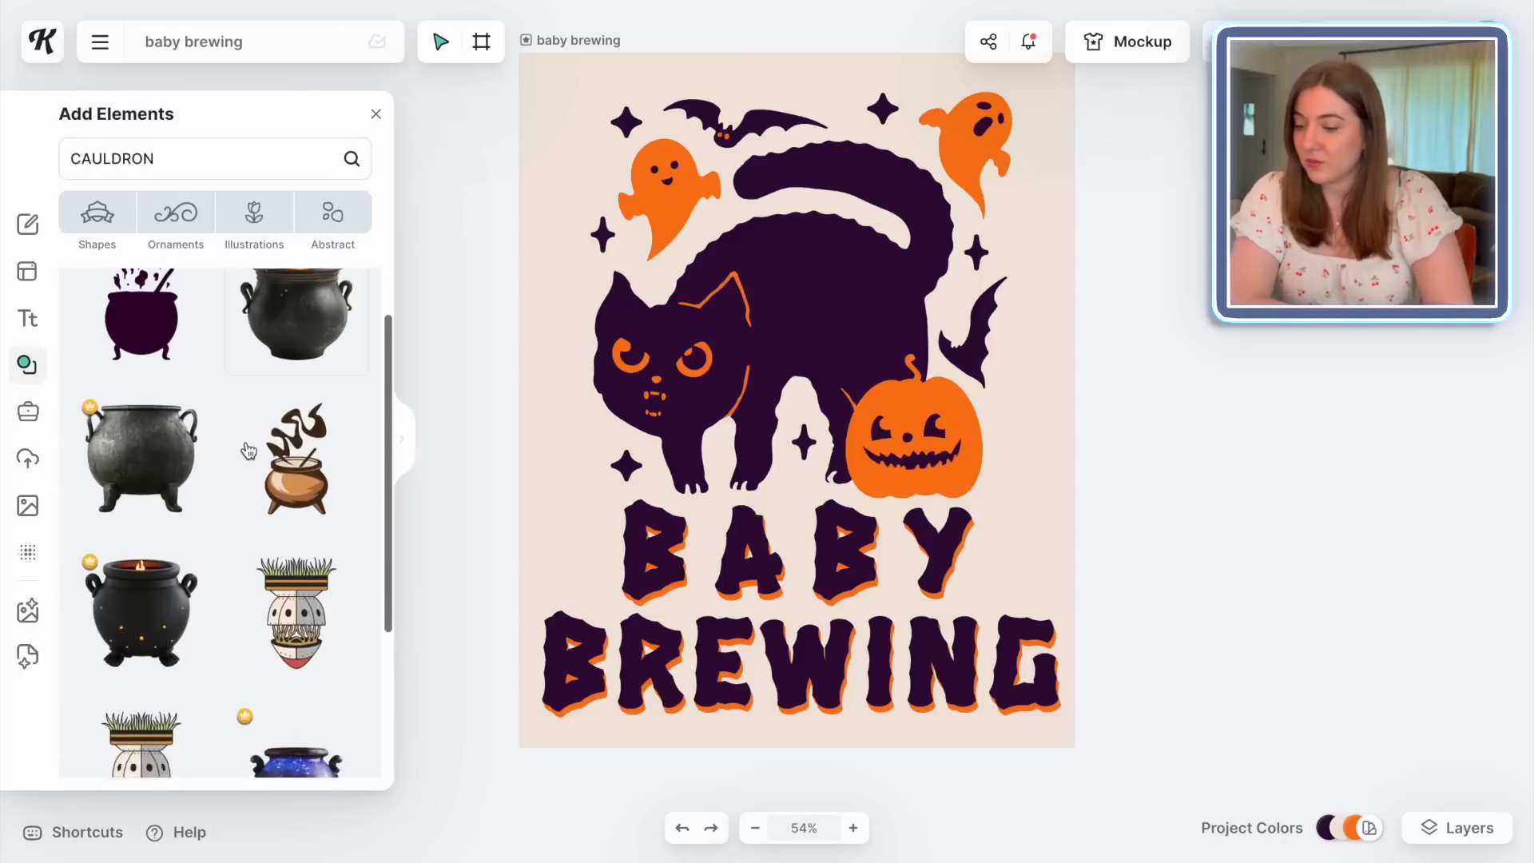
scroll(248, 452, "down", 6)
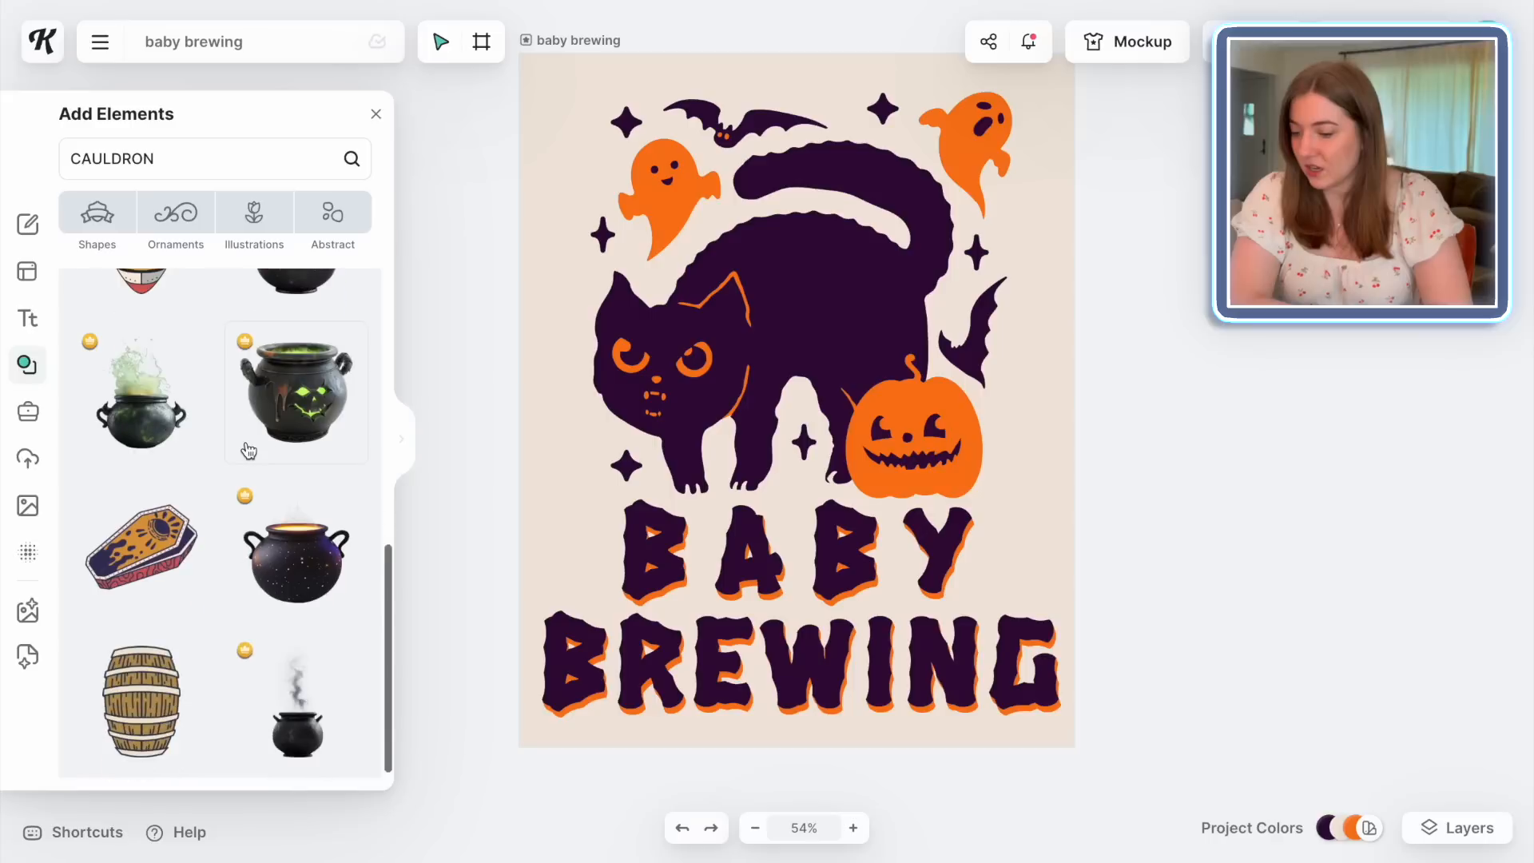
scroll(249, 451, "up", 10)
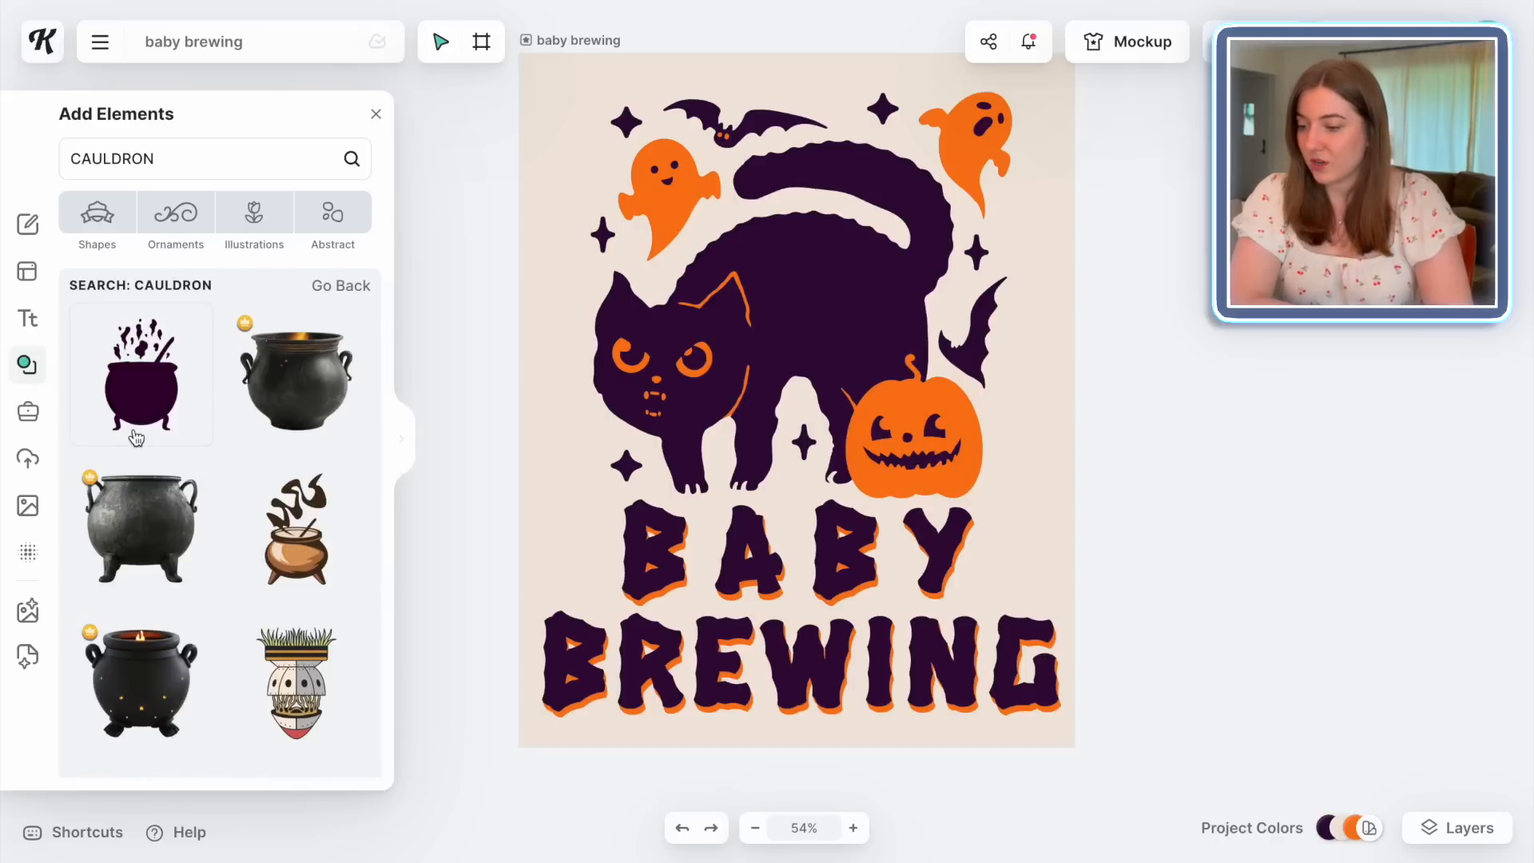
Delete the cat and put the dark purple bubbling cauldron silhouette in its place, enlarged and centred above BABY
left_click(740, 339)
key("Delete")
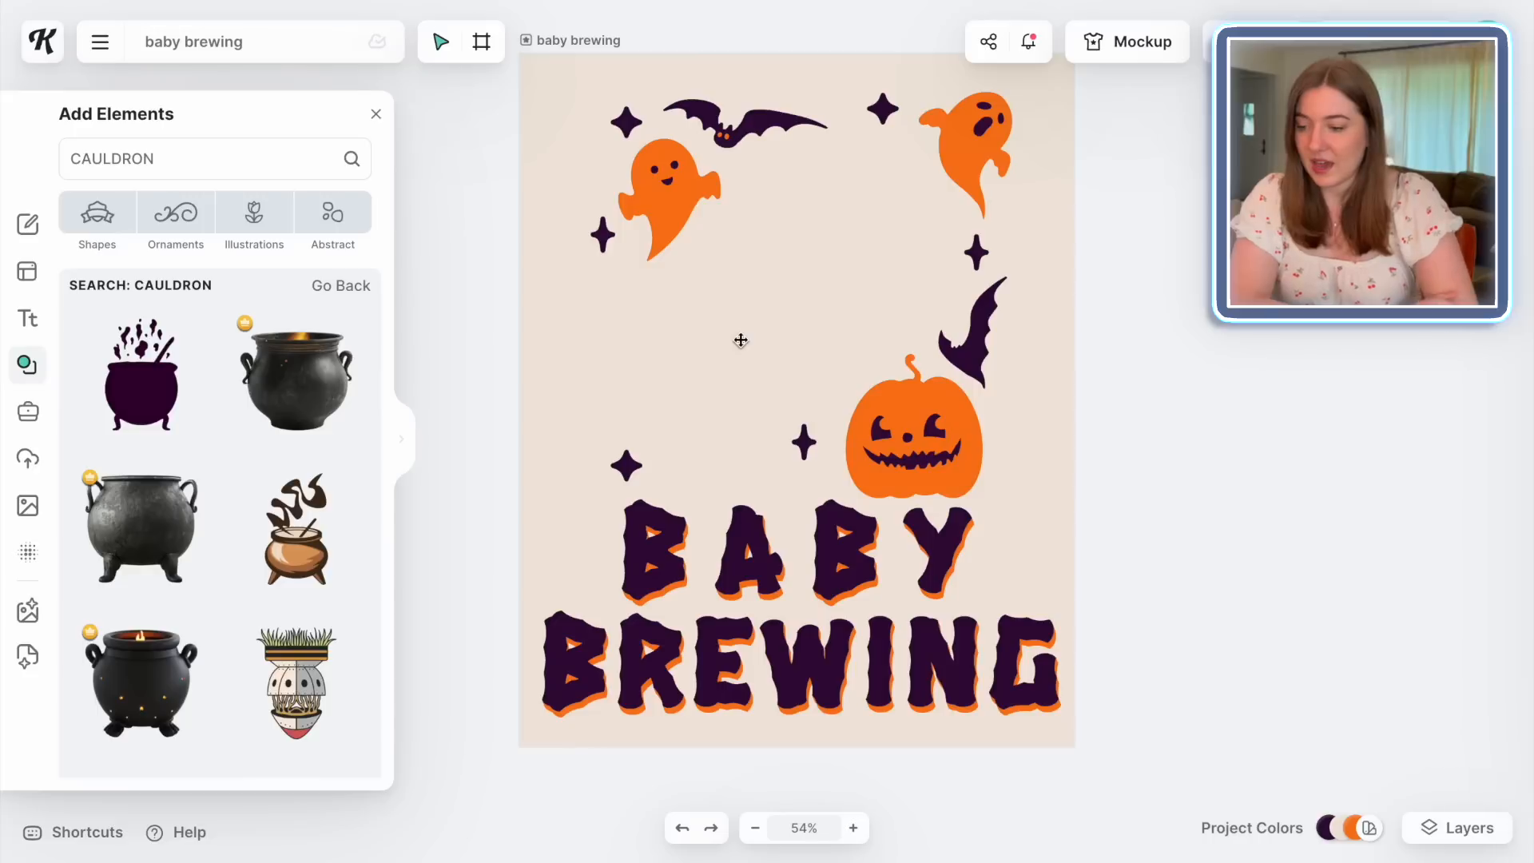
left_click(162, 398)
left_click_drag(759, 405, 785, 327)
left_click_drag(699, 210, 488, 176)
left_click_drag(721, 375, 768, 375)
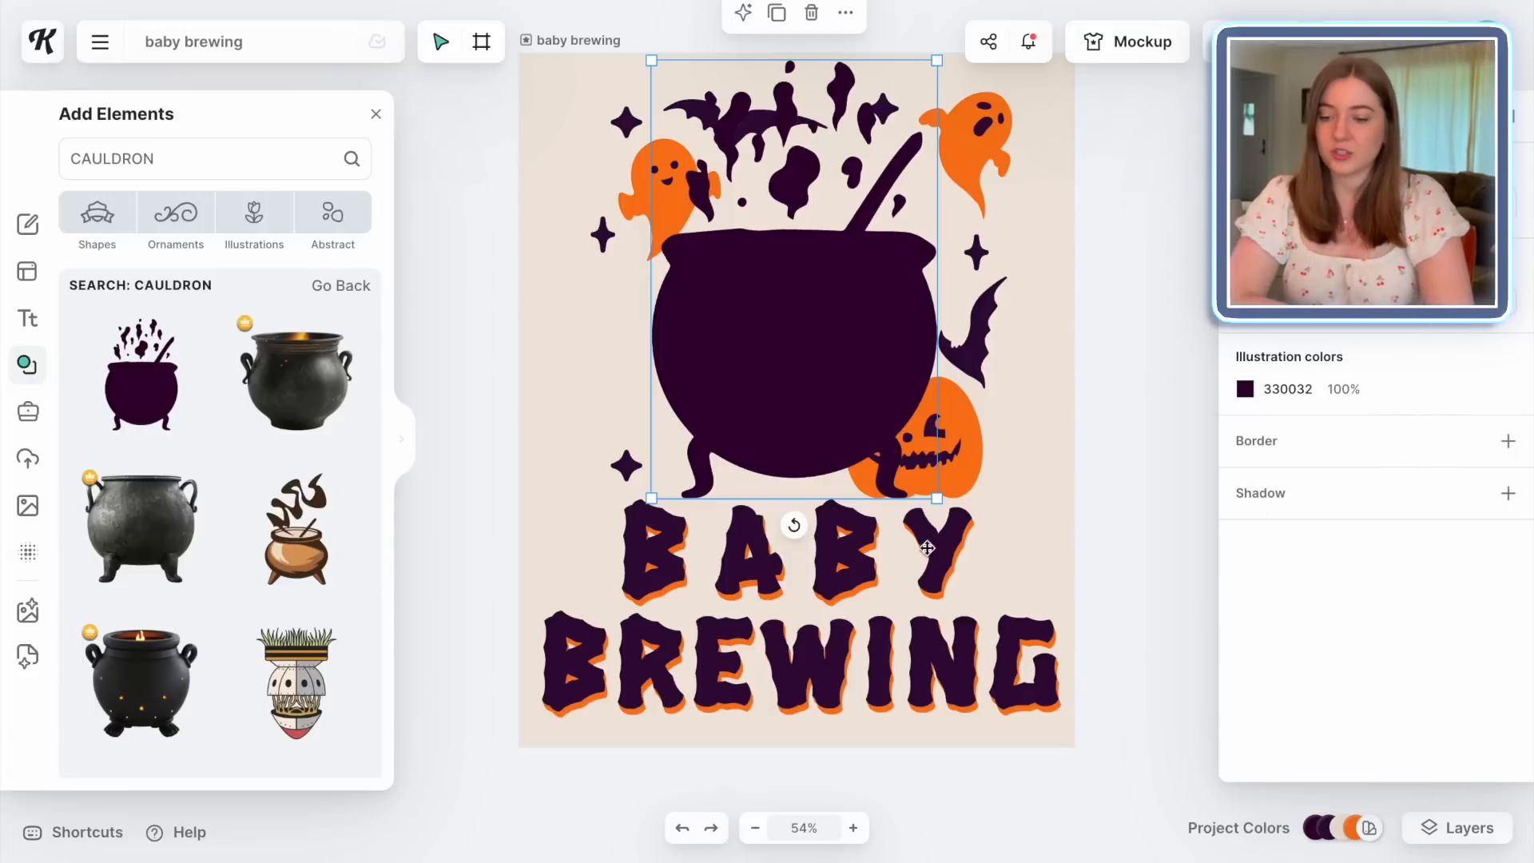
left_click(1249, 390)
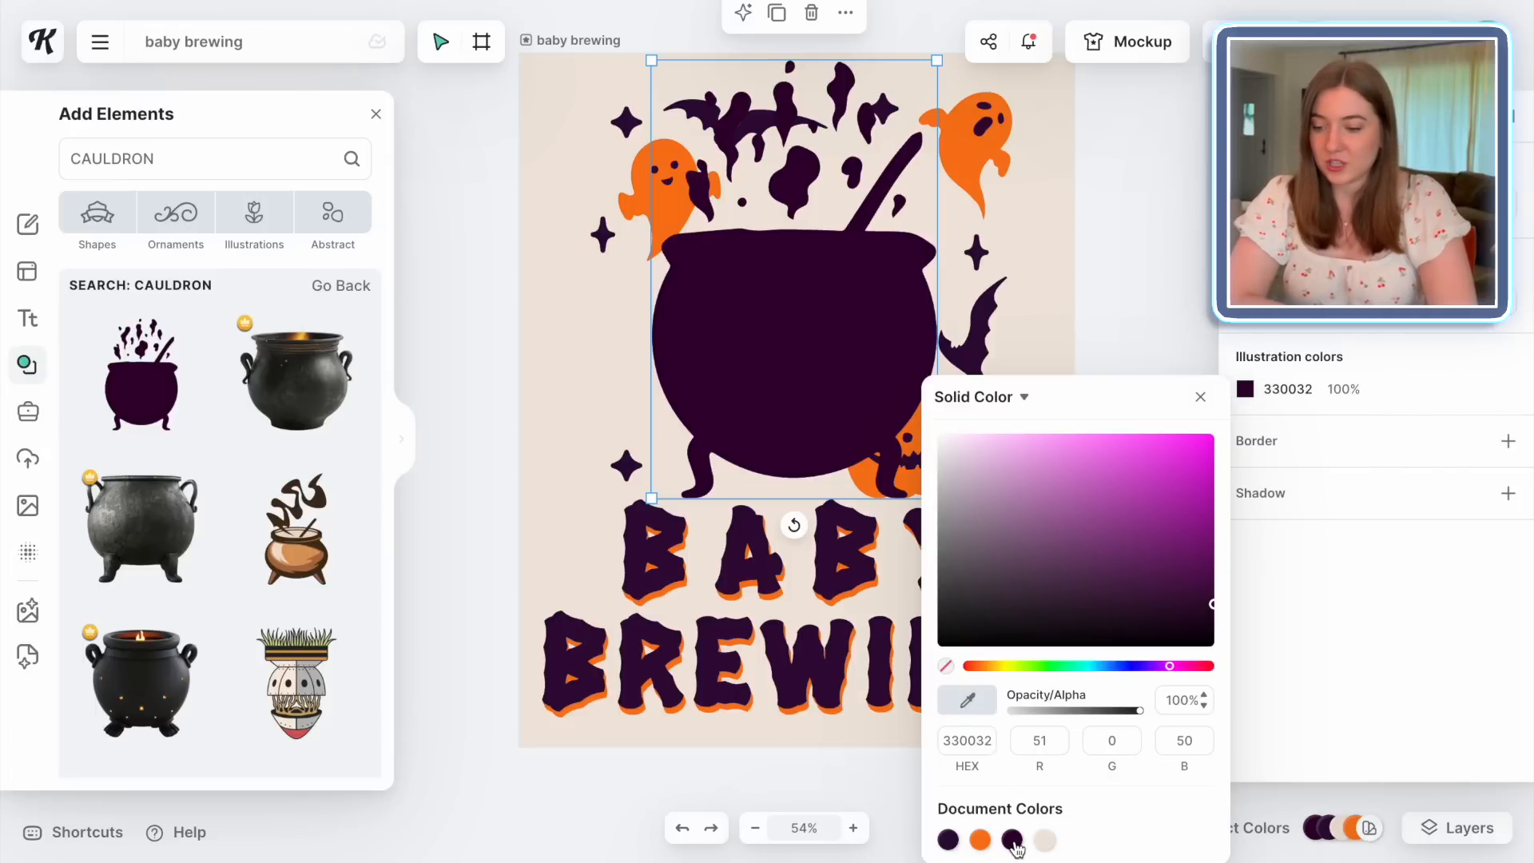
left_click(1110, 264)
left_click(1110, 263)
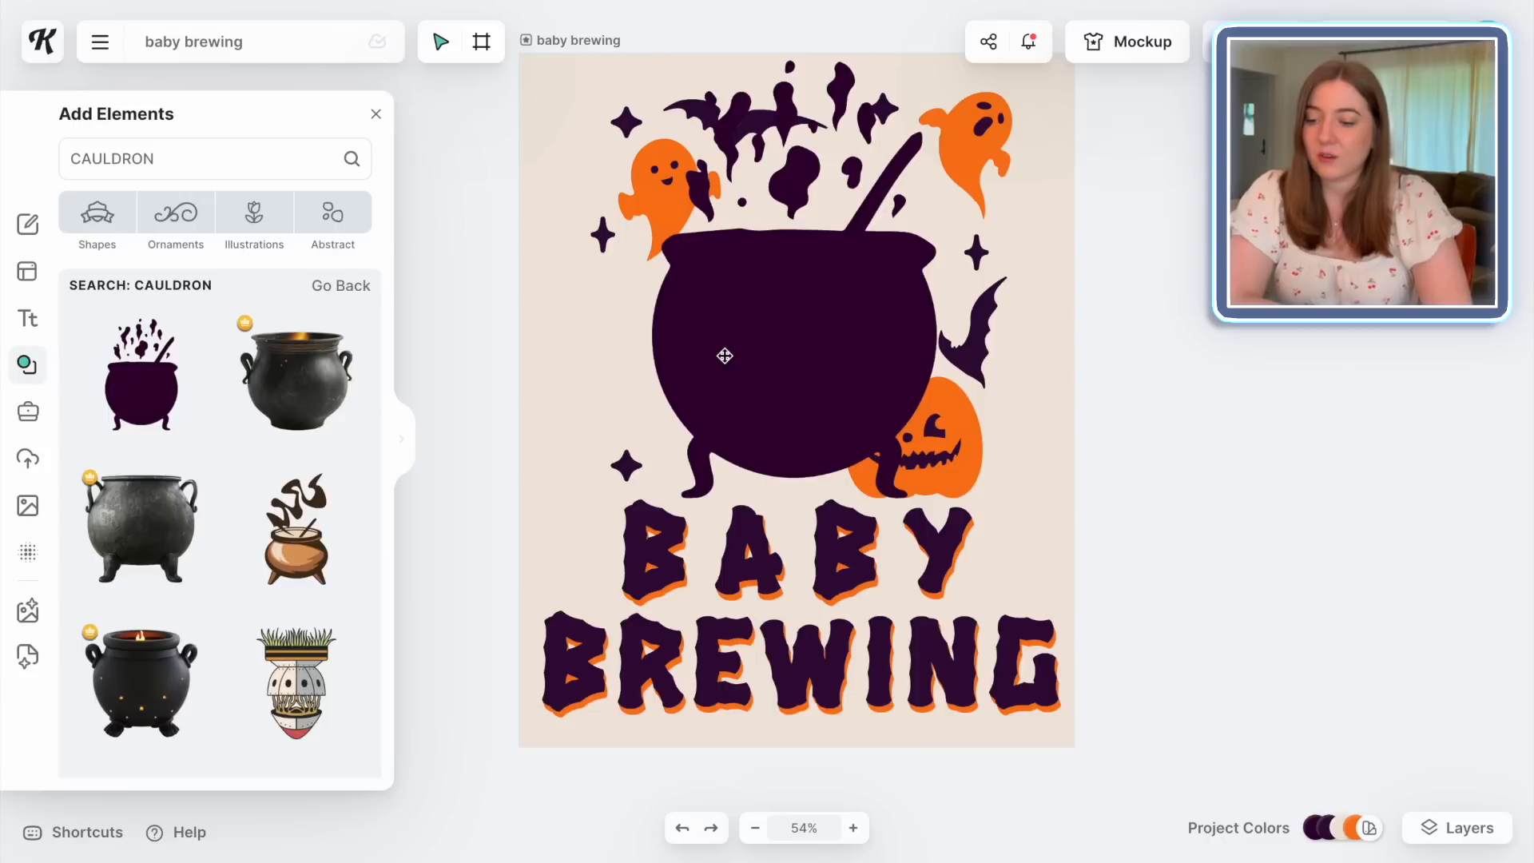
Send the cauldron behind the pumpkin and the other decorations, and move the smiling ghost down beside the cauldron's left edge
right_click(723, 354)
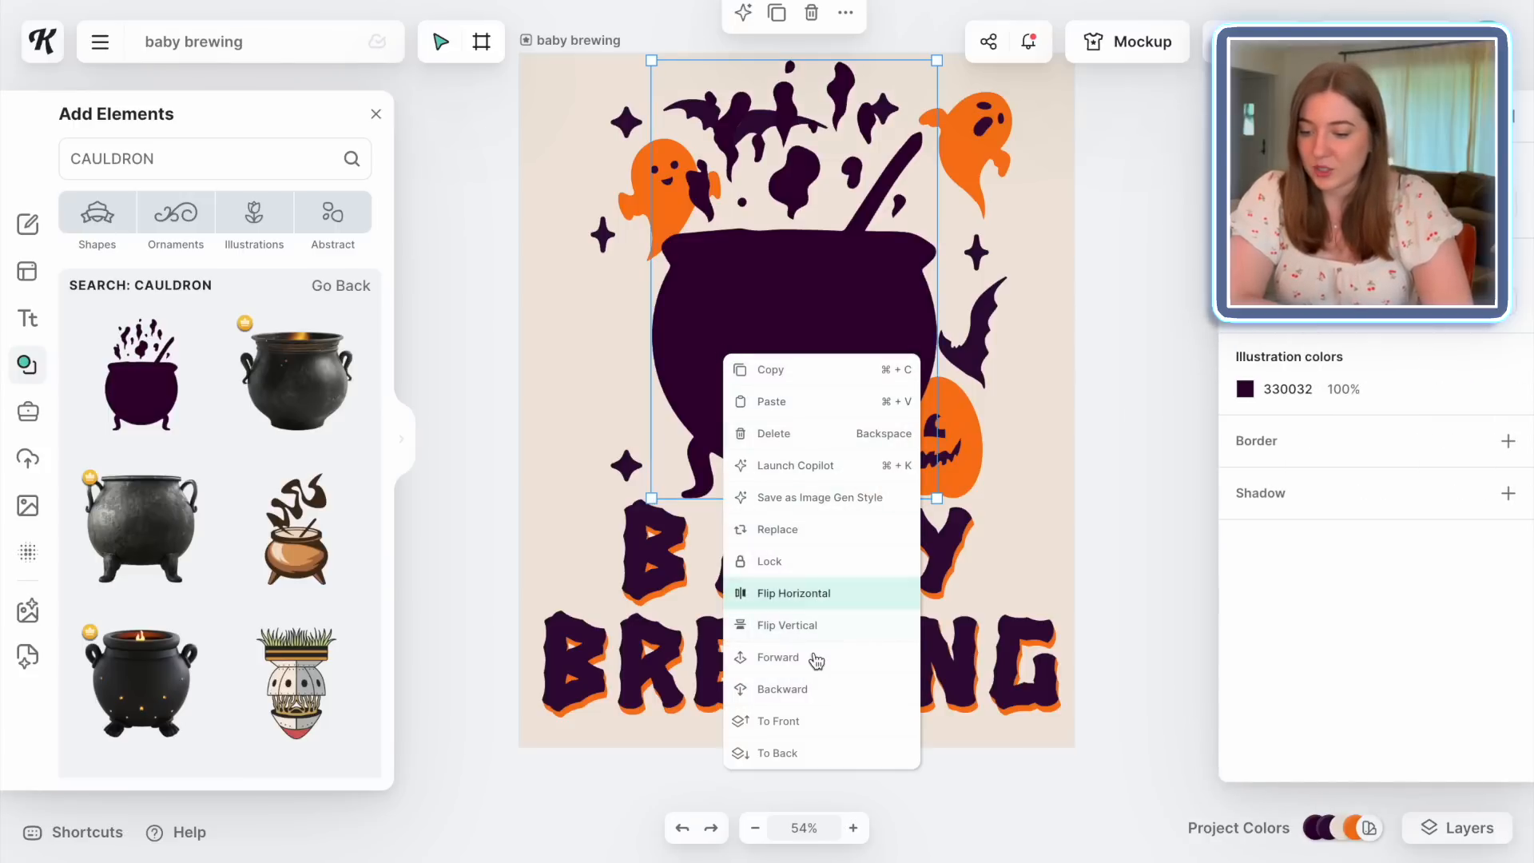
left_click(807, 690)
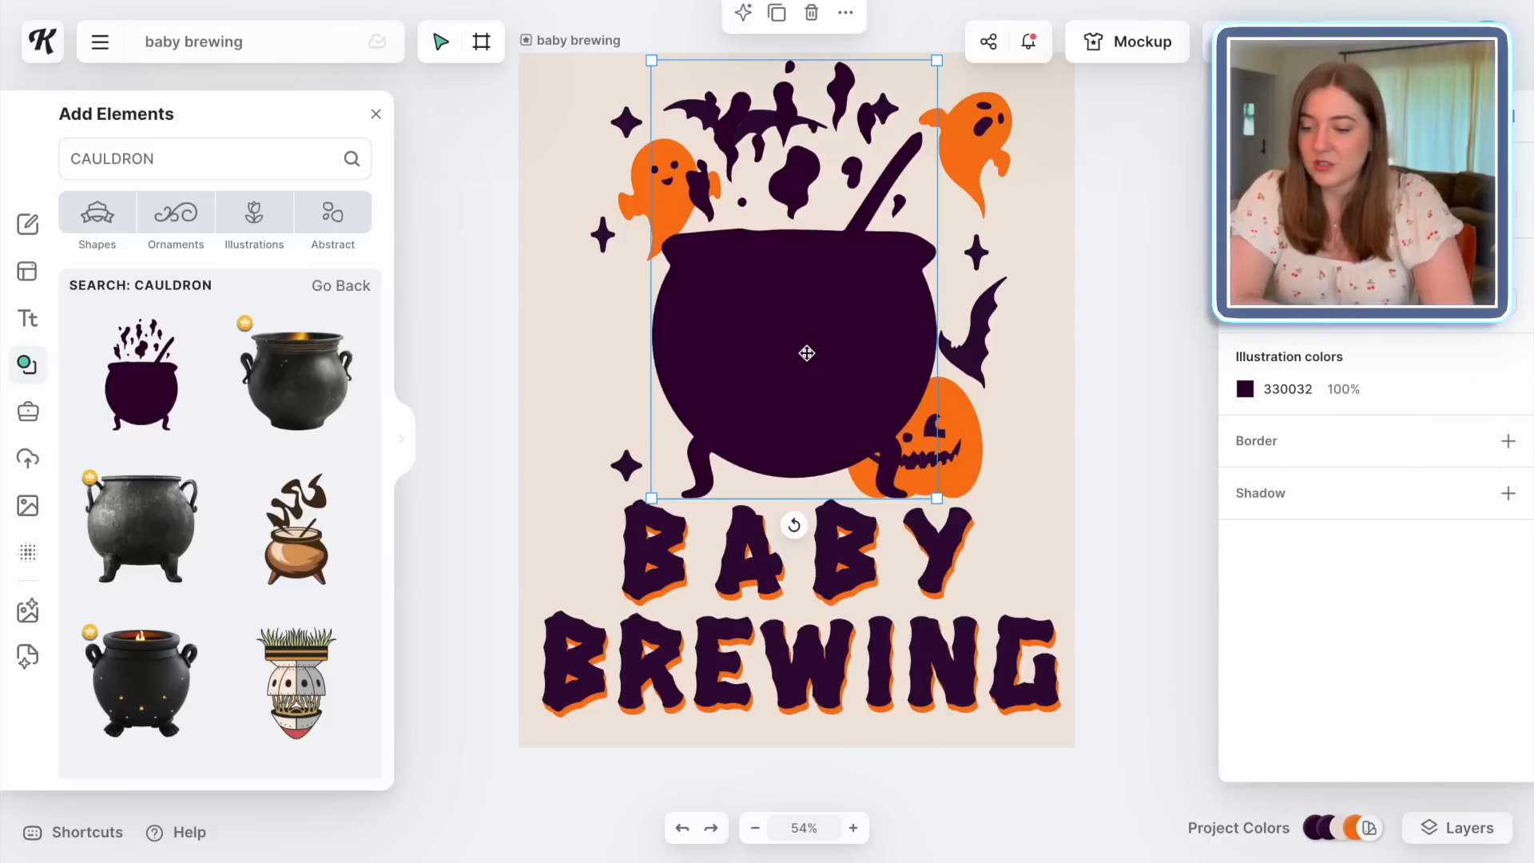
right_click(807, 352)
left_click(883, 688)
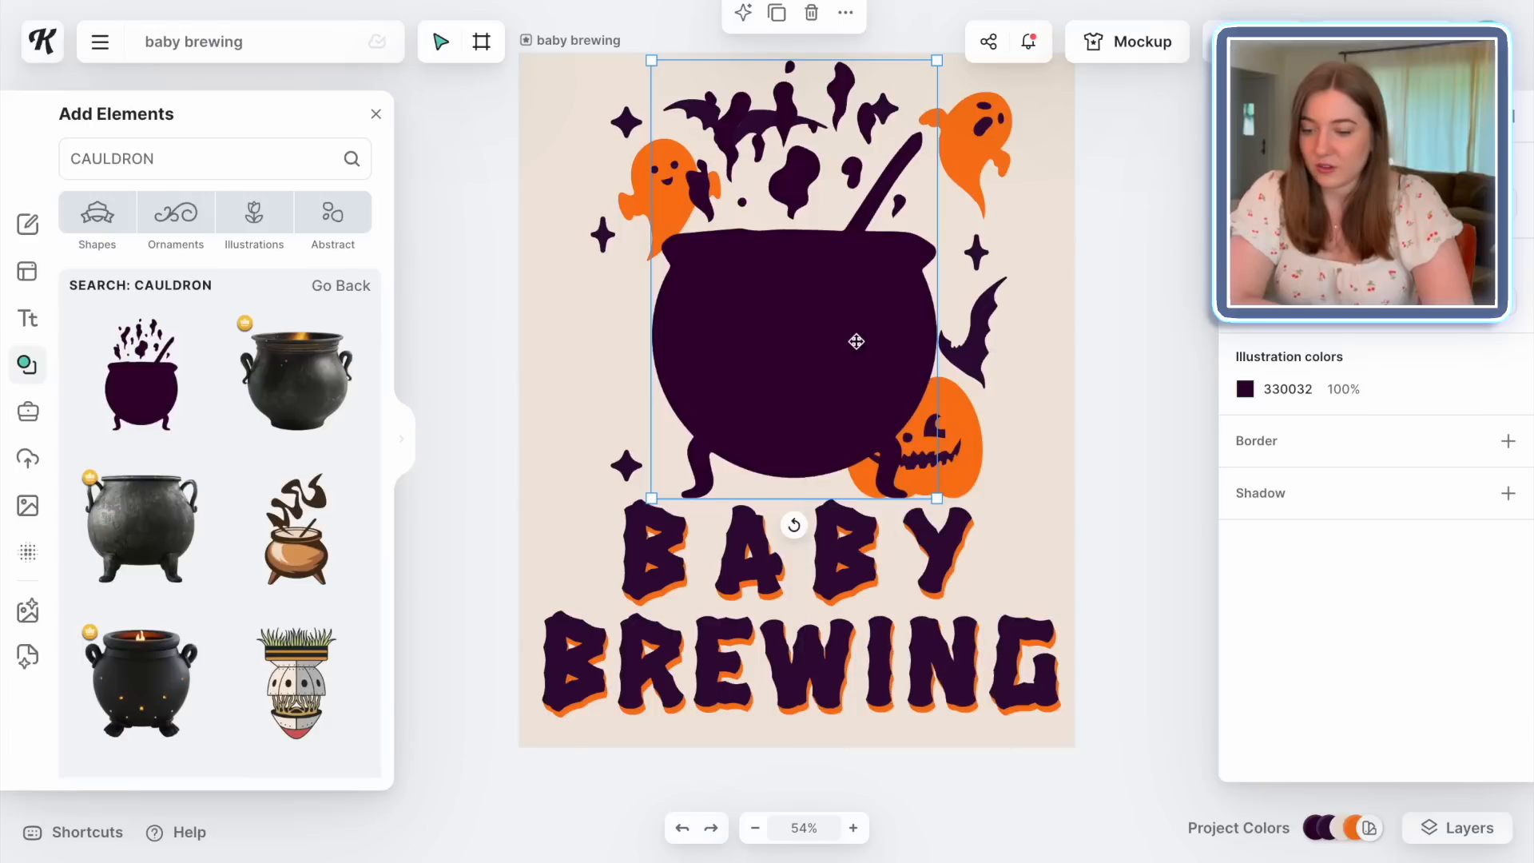
right_click(845, 330)
left_click_drag(639, 191, 578, 322)
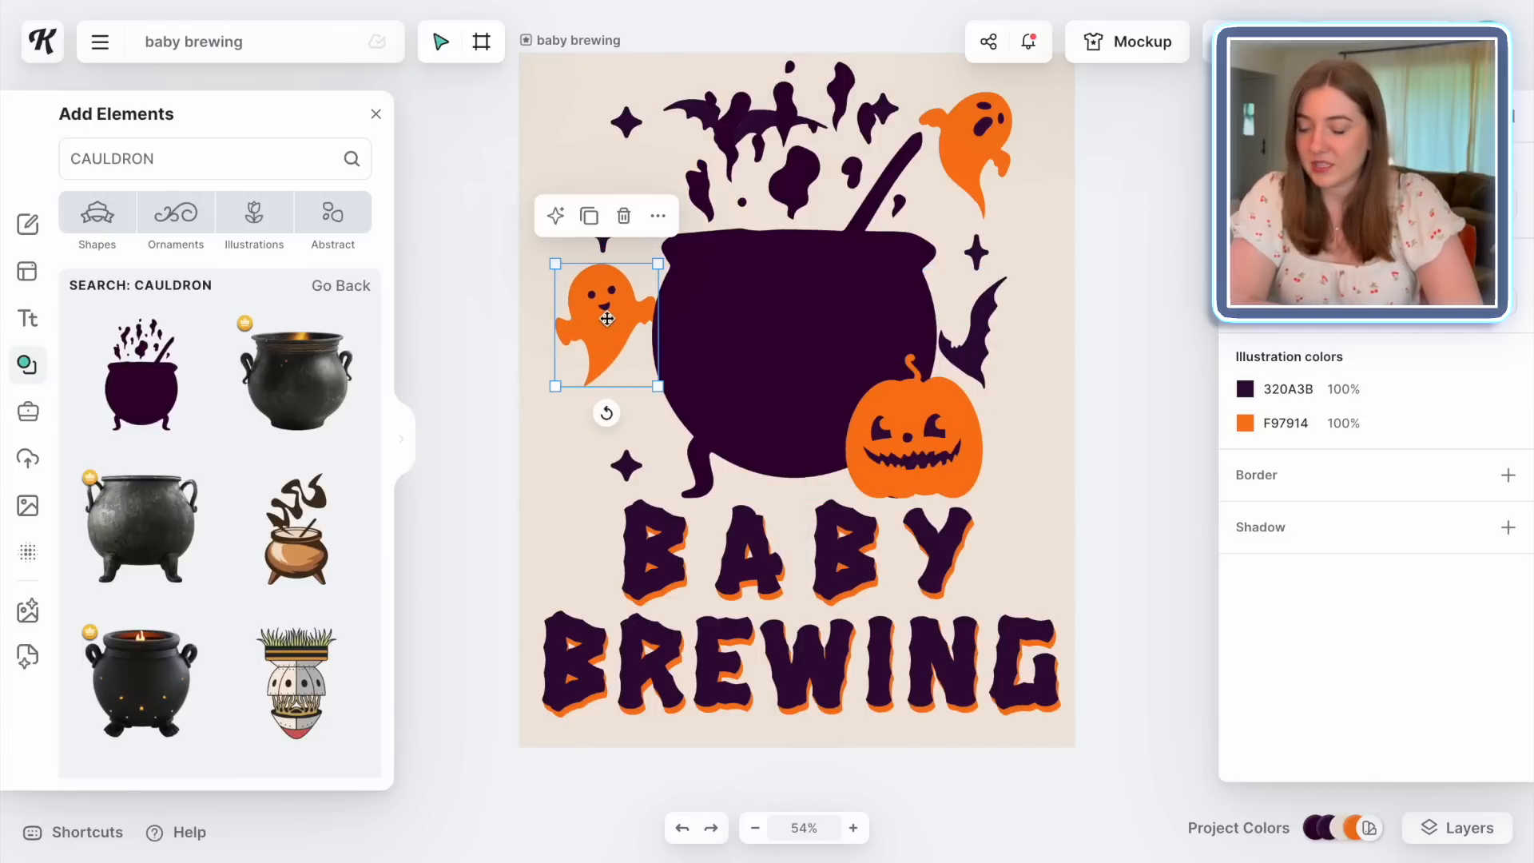
right_click(607, 319)
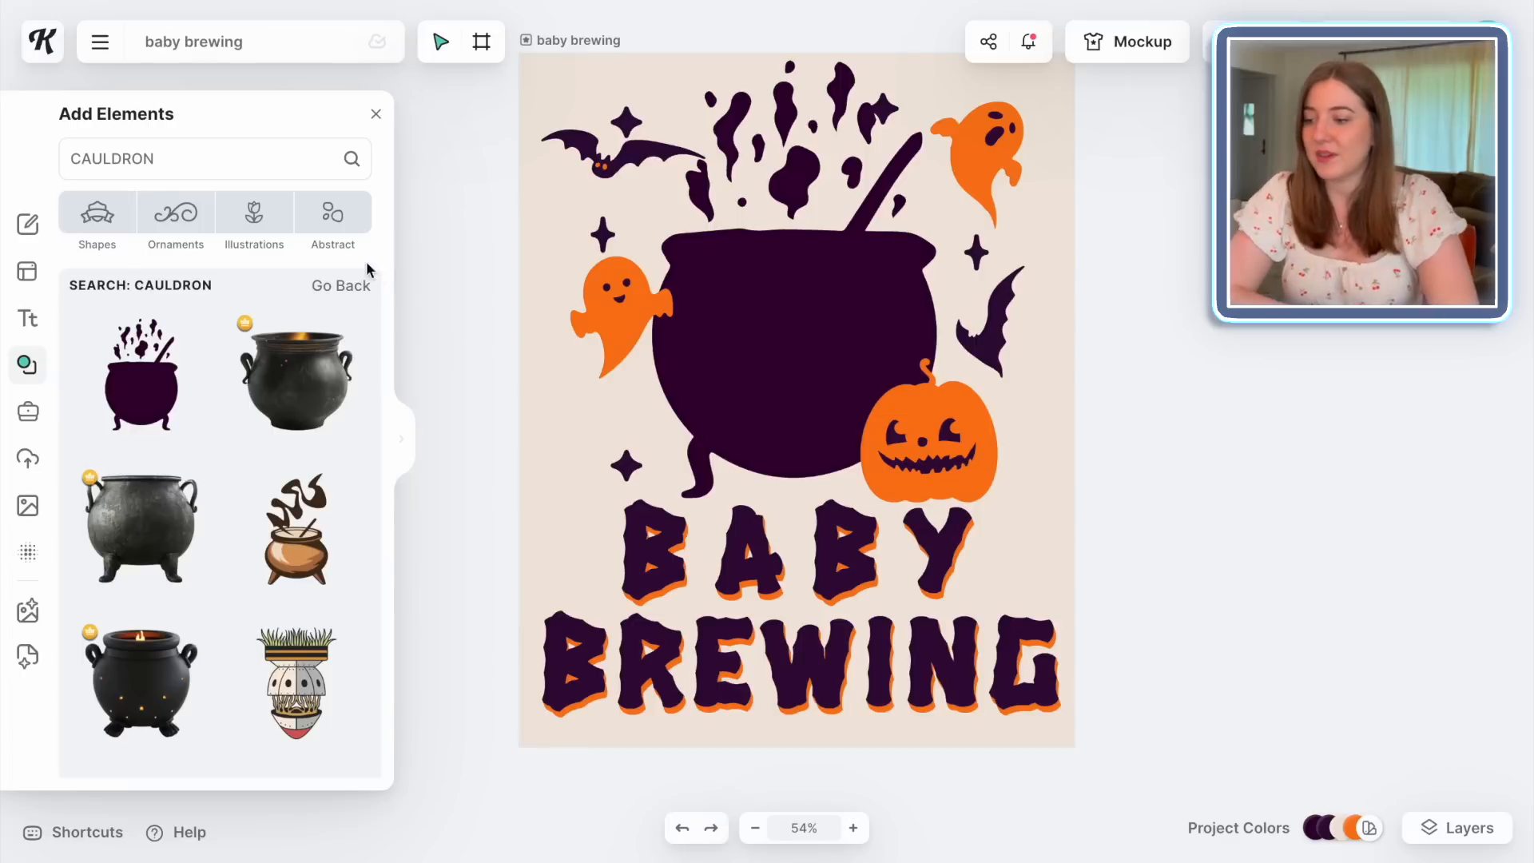
Search the elements for "BABY silhouettes" and place the black silhouette of a baby in a diaper over the cauldron's left part
left_click_drag(168, 158, 36, 161)
type("BABY")
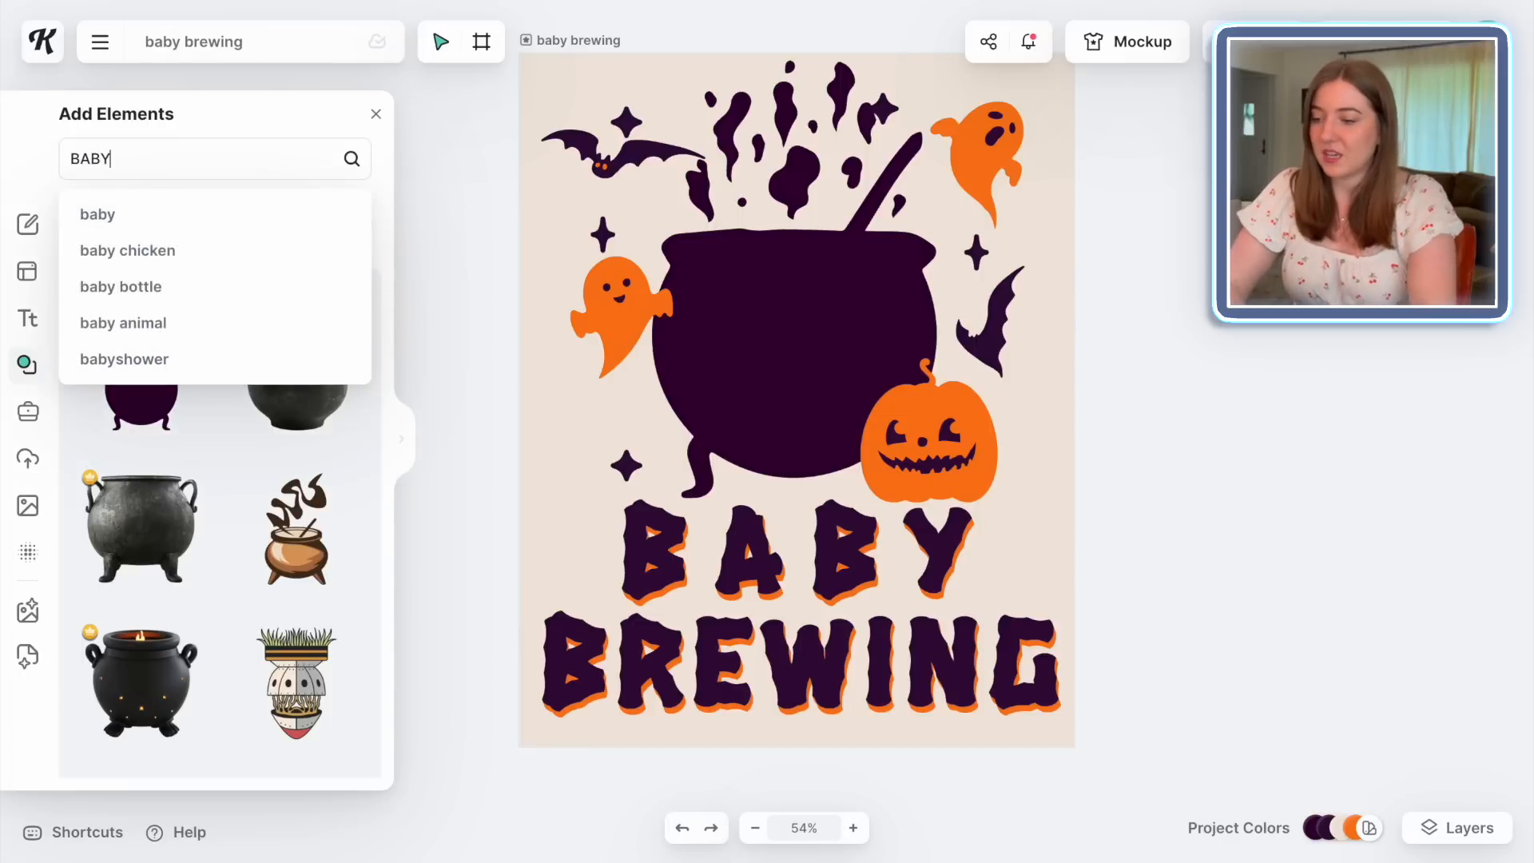
key("Return")
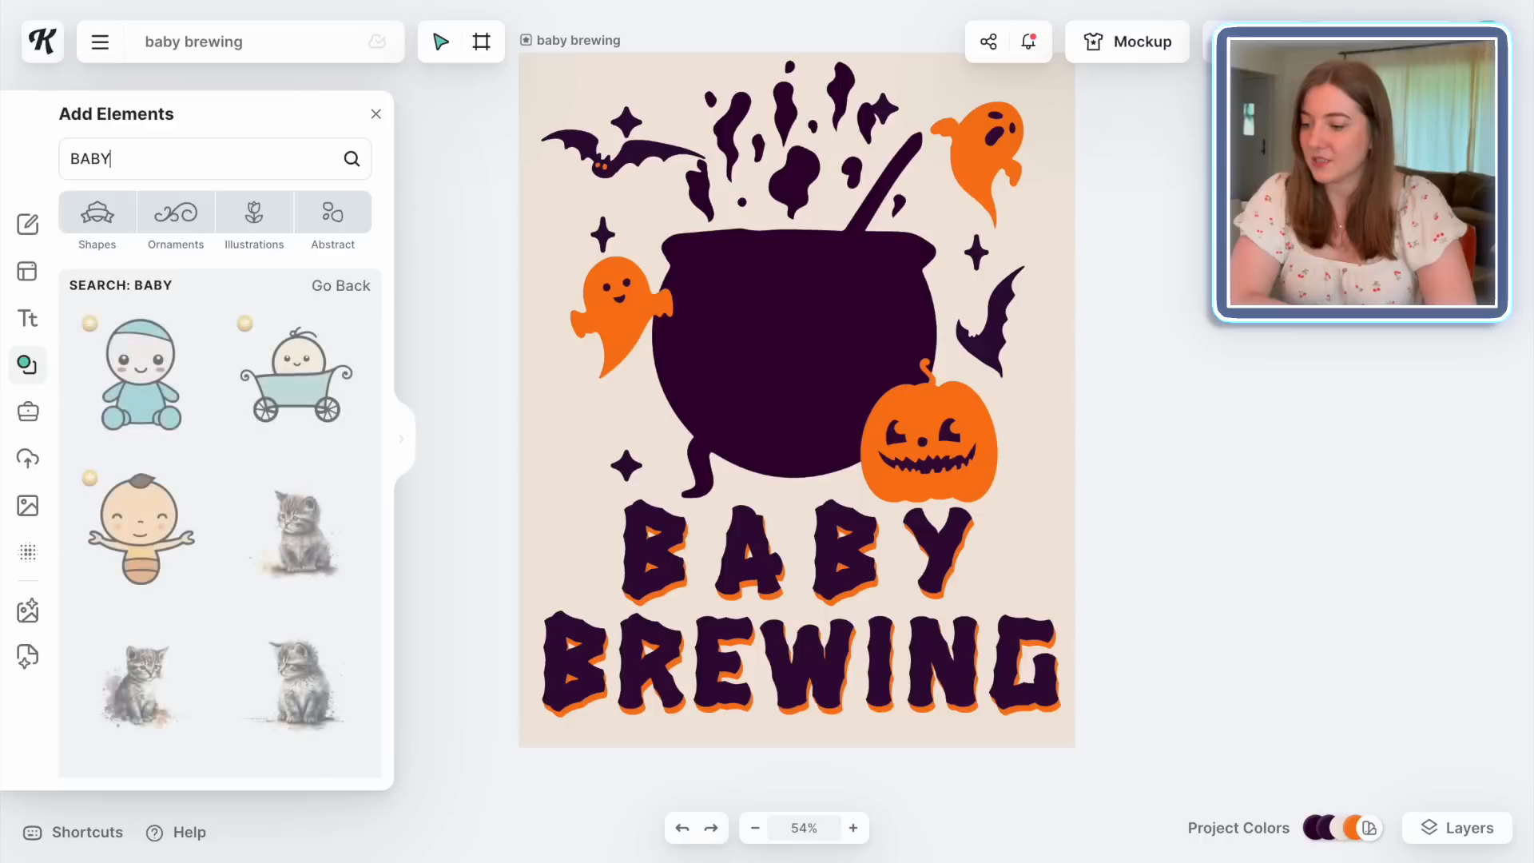
type("SIL")
left_click(161, 224)
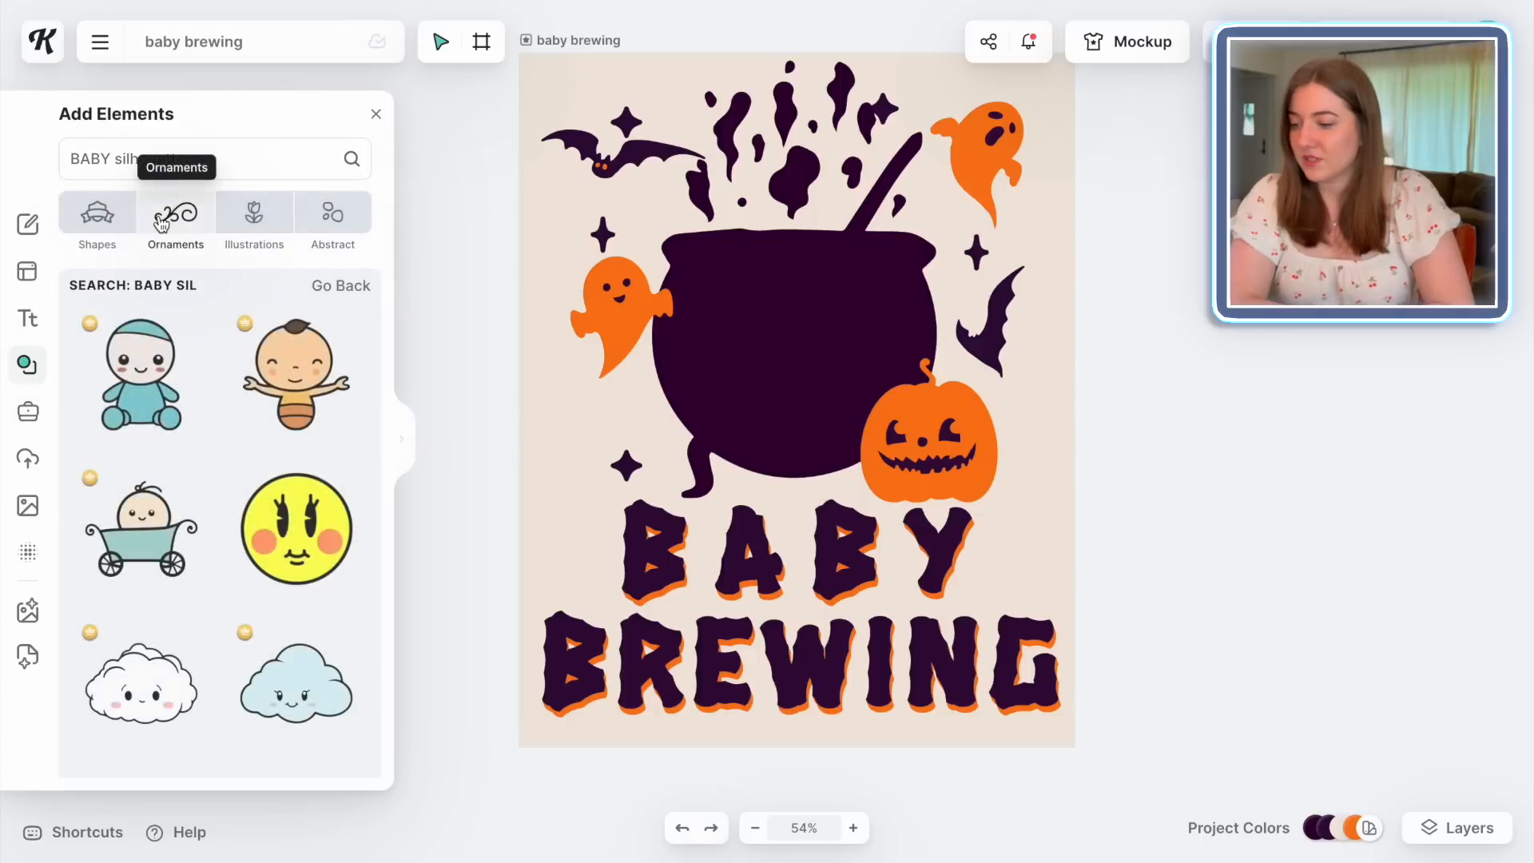
scroll(213, 441, "down", 5)
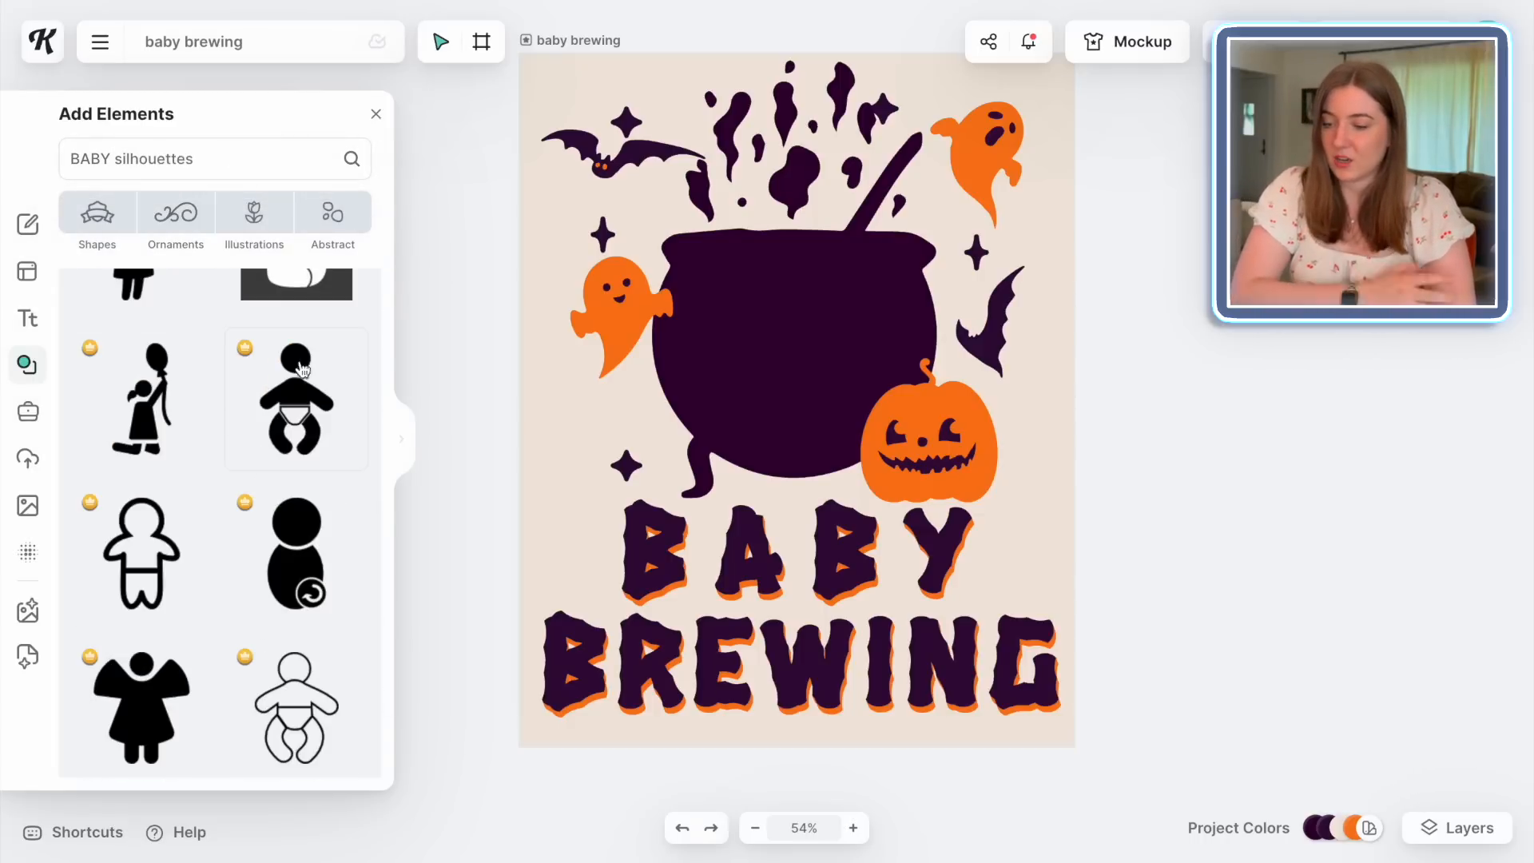
left_click(292, 407)
left_click_drag(751, 451, 672, 399)
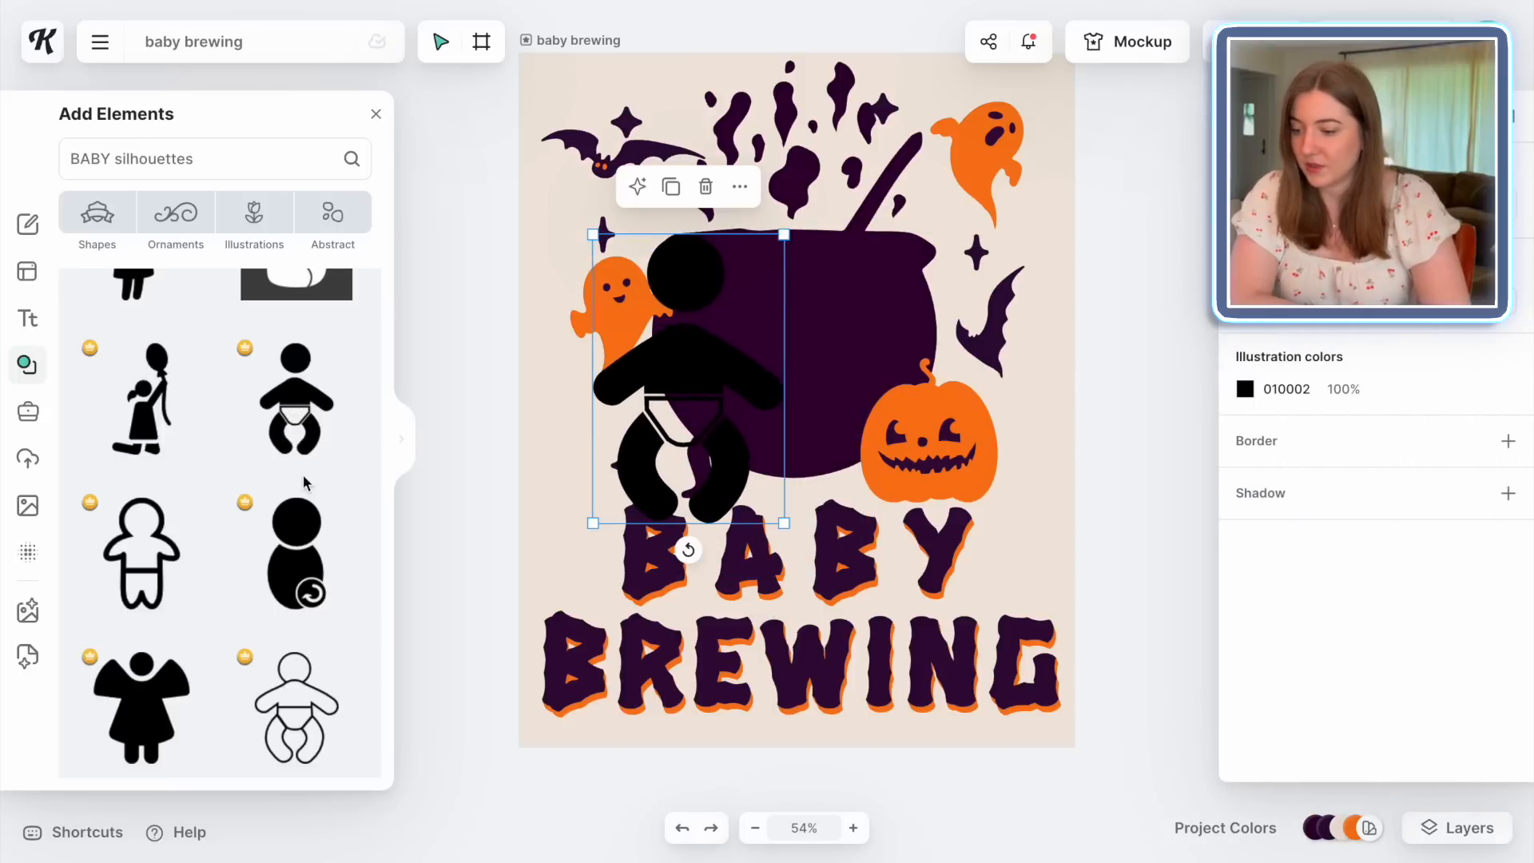
Search the elements for "BABY FOOT" and place the pair of solid black baby footprints over the cauldron
scroll(304, 475, "down", 10)
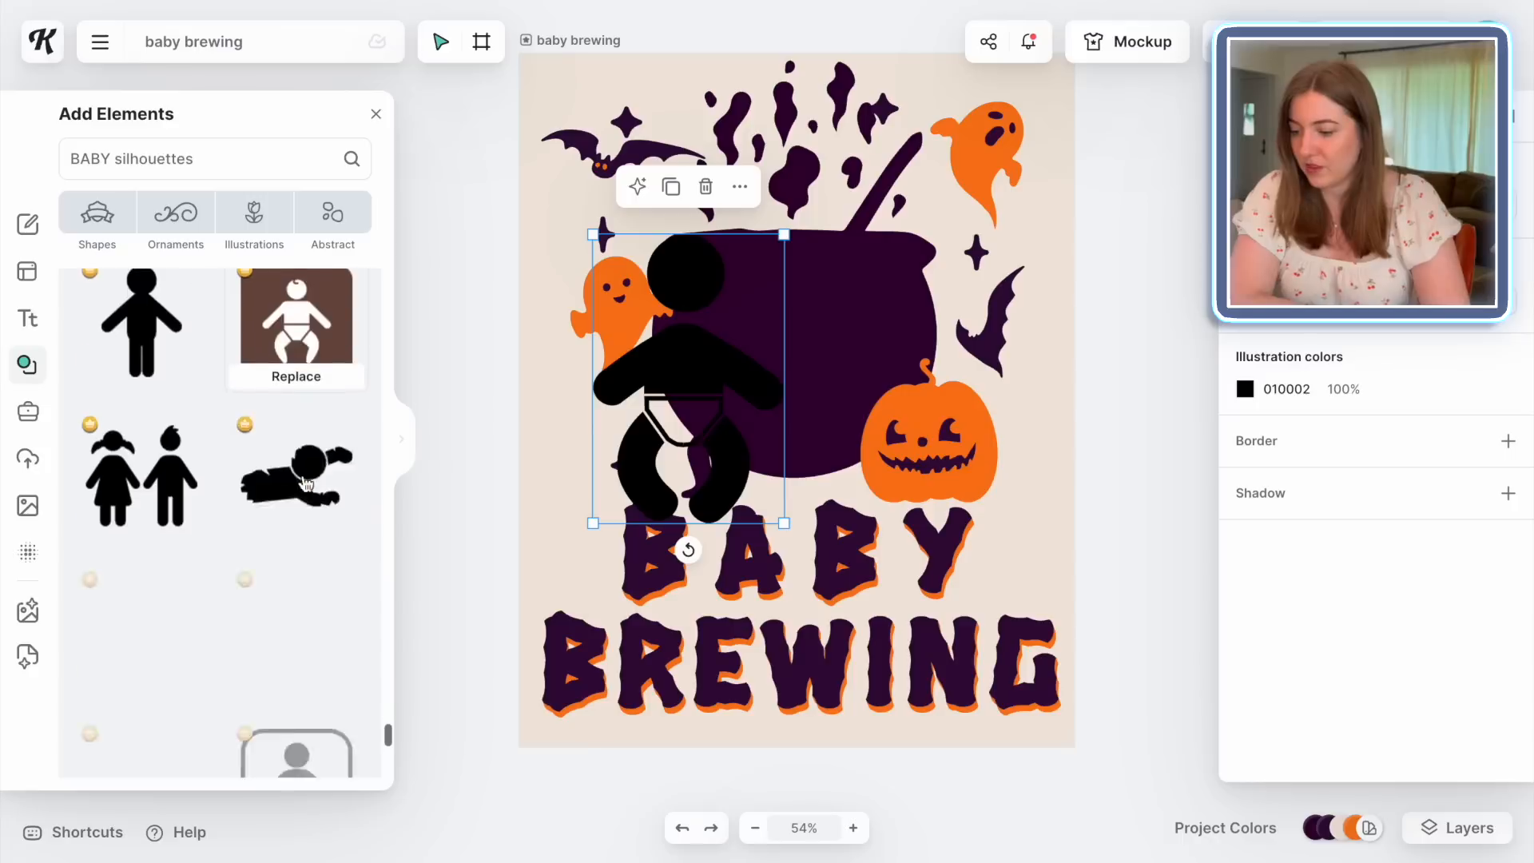
scroll(304, 482, "down", 5)
scroll(132, 503, "down", 2)
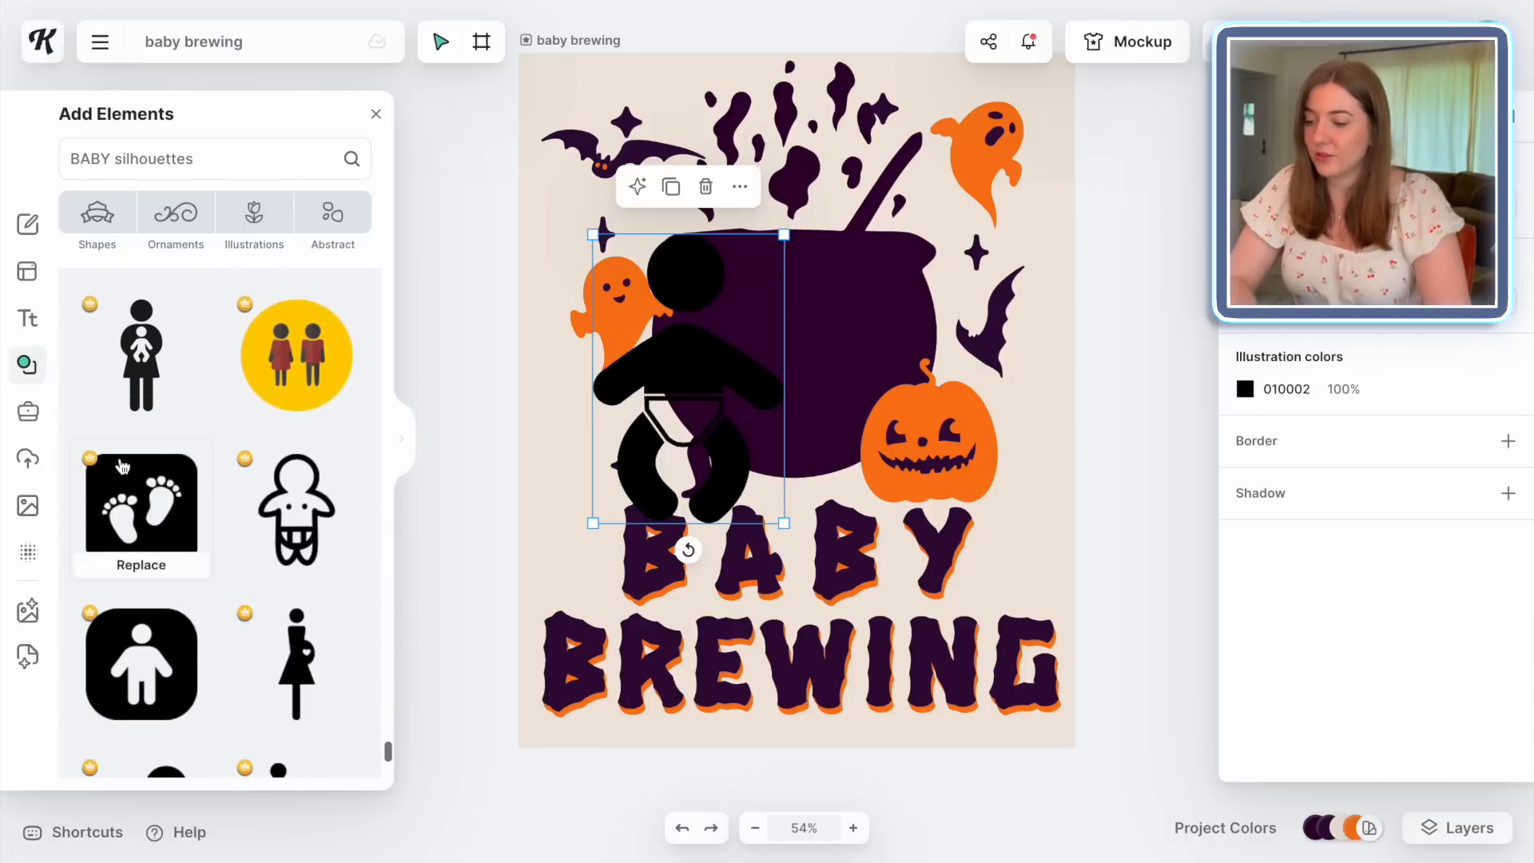
left_click_drag(202, 158, 131, 159)
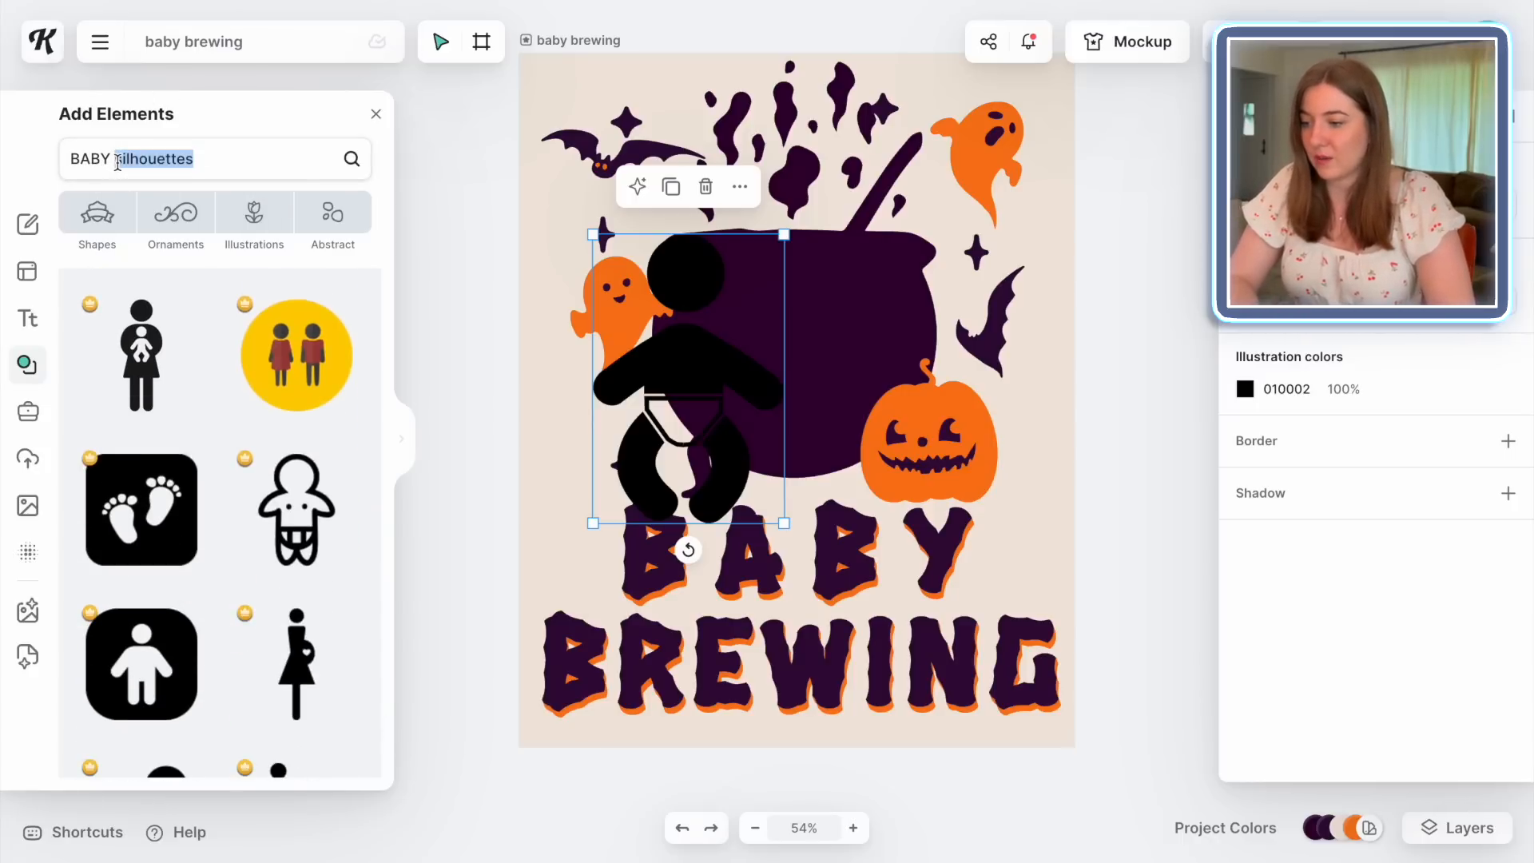
type("FOOT")
key("Return")
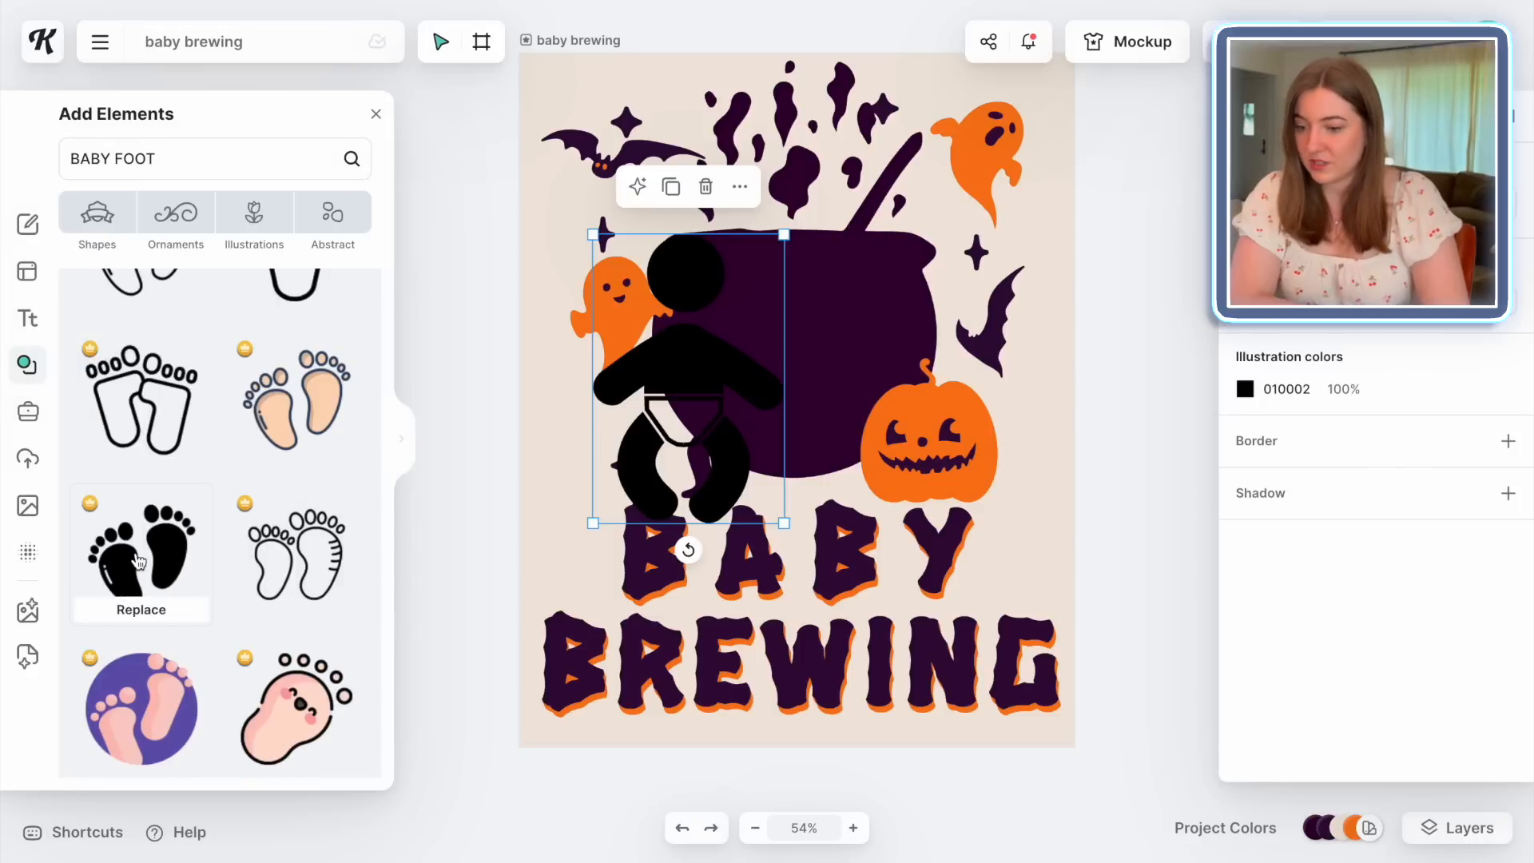
left_click(172, 569)
left_click_drag(870, 391, 945, 342)
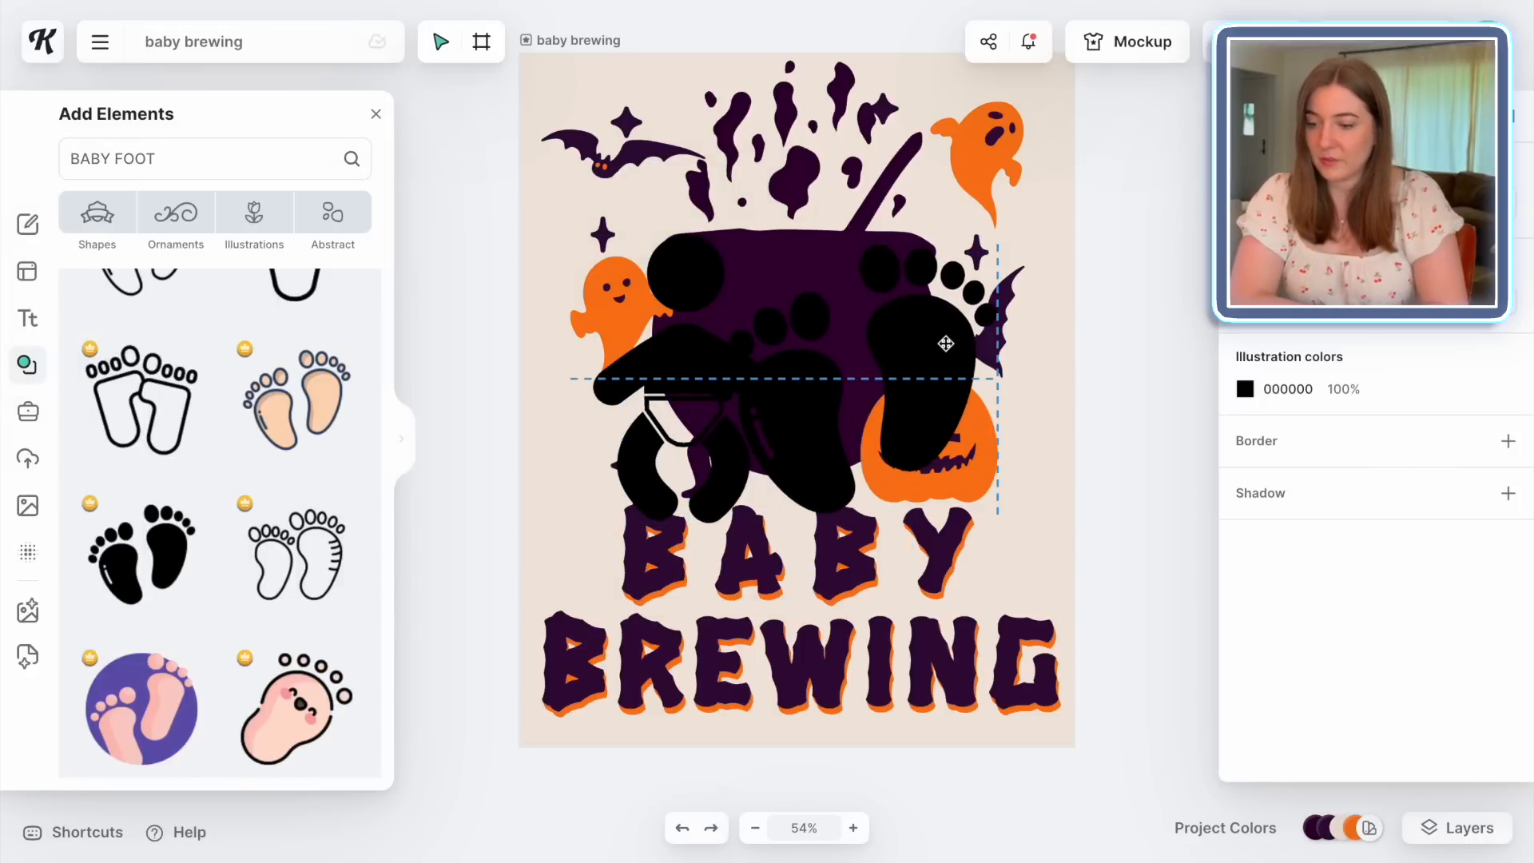
Delete the black baby silhouette and move the footprints onto the middle of the cauldron
left_click(632, 389)
key("Delete")
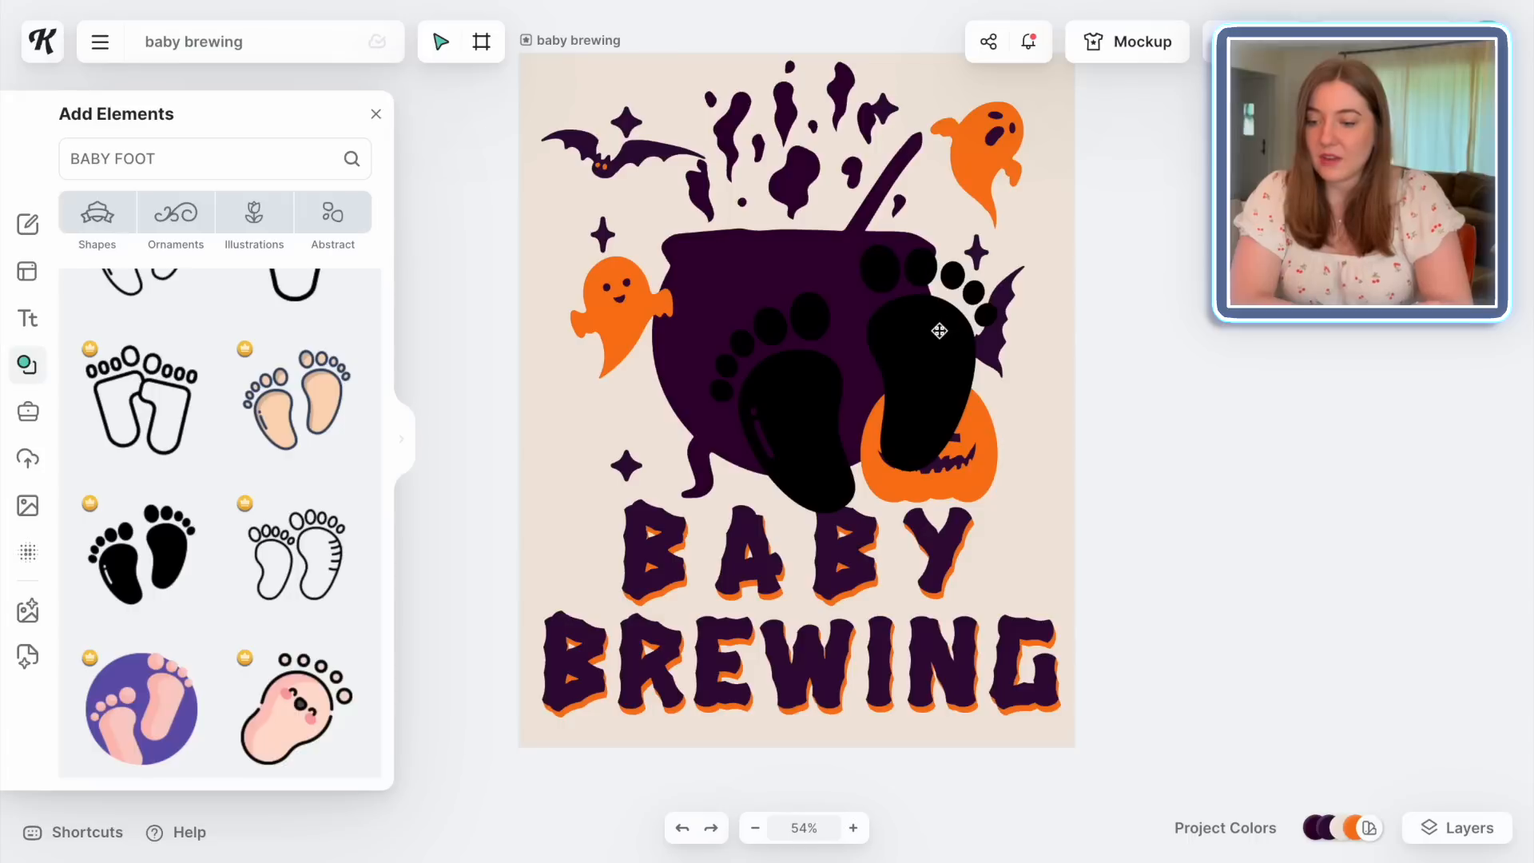
left_click_drag(939, 331, 871, 313)
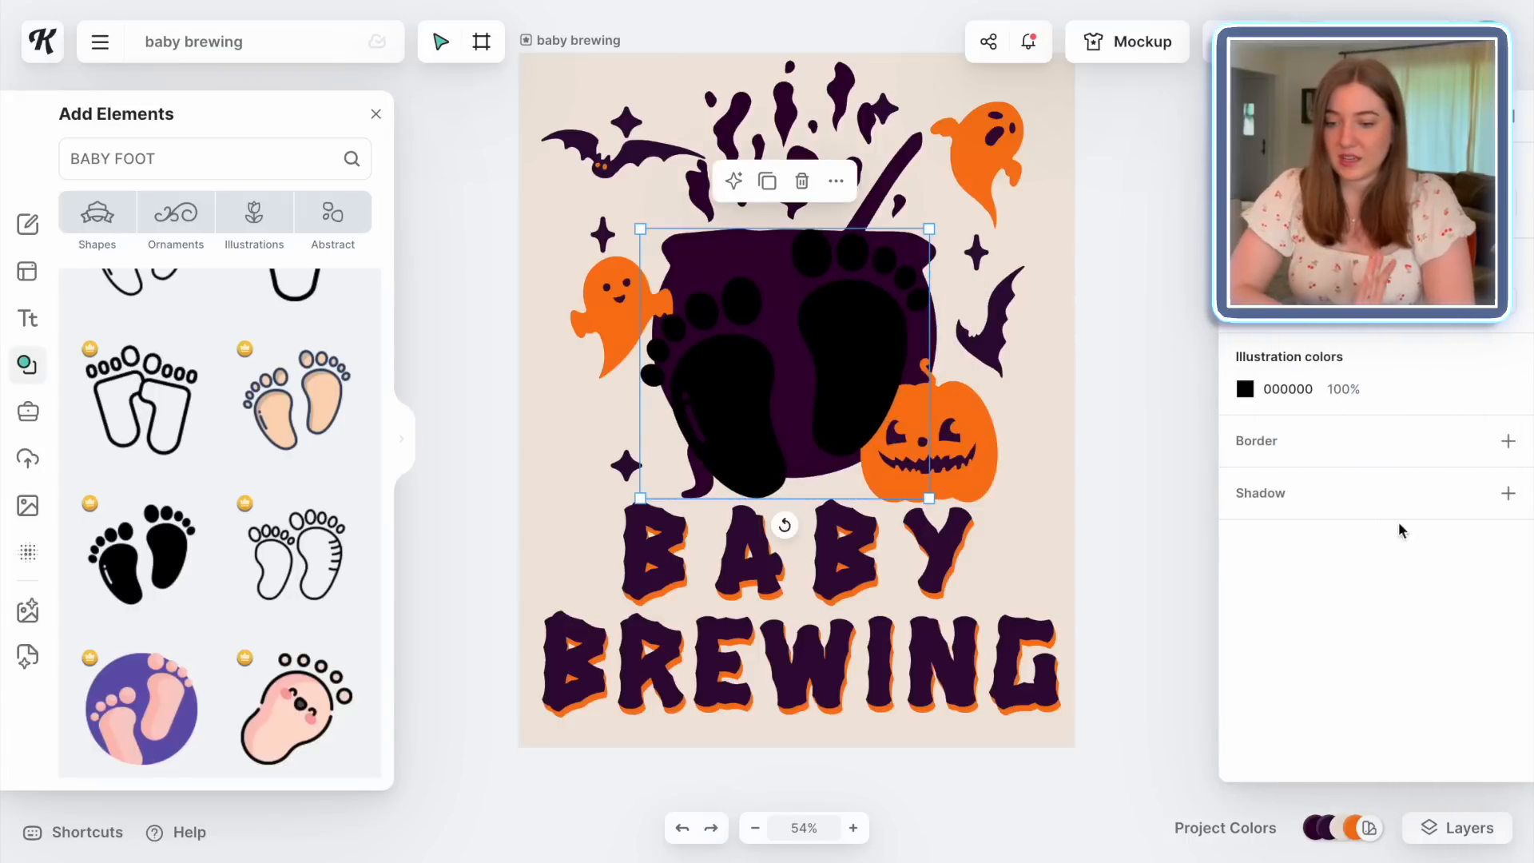
Recolour the footprints with the orange document colour F97914
left_click(1243, 389)
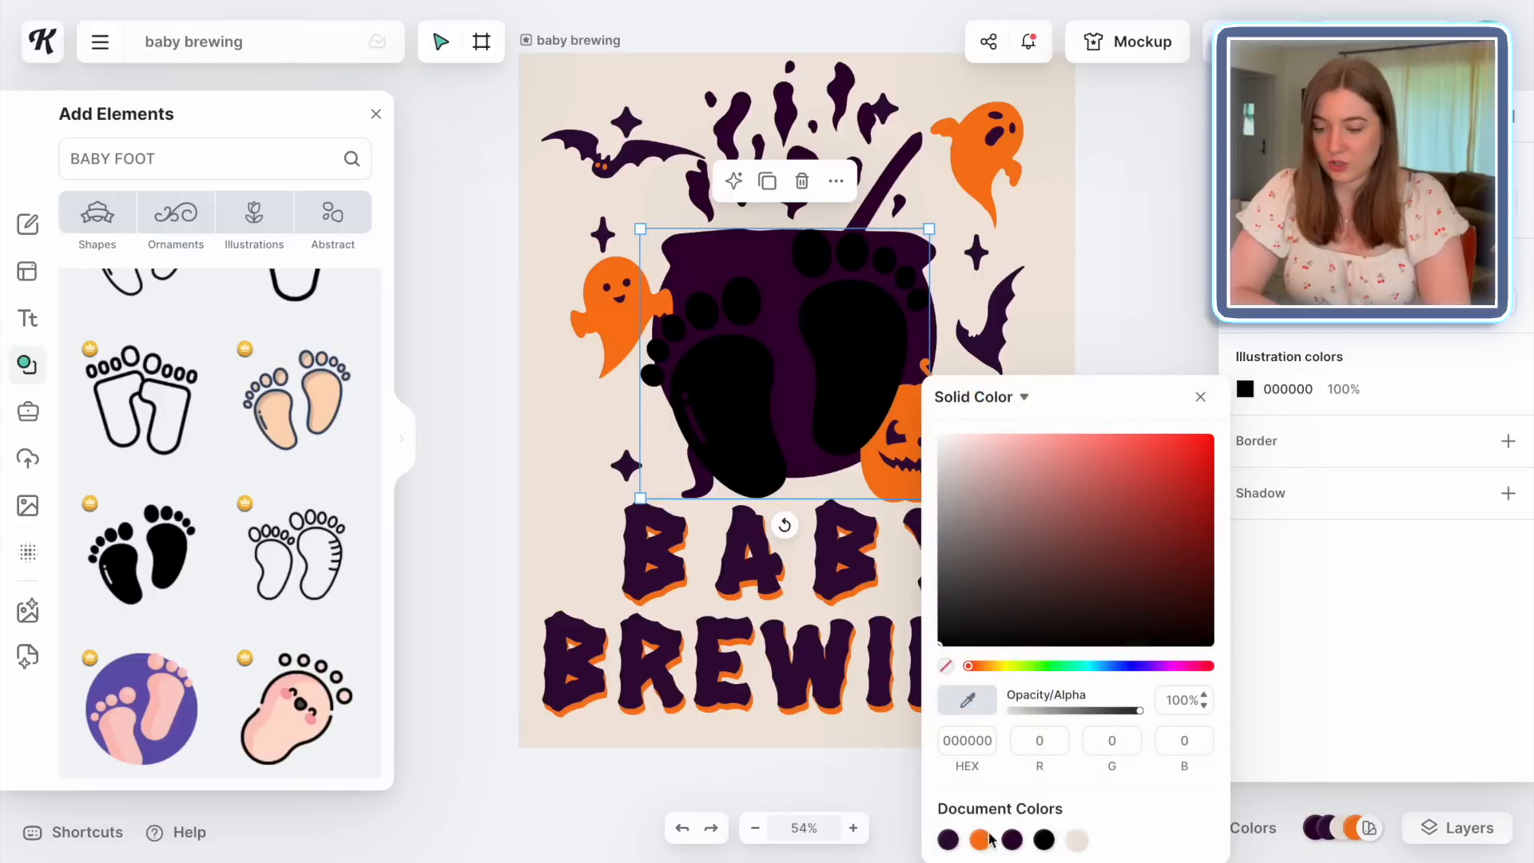
left_click(980, 840)
left_click(1065, 305)
Shrink the orange footprints to fit inside the cauldron and centre them on its body
left_click(855, 289)
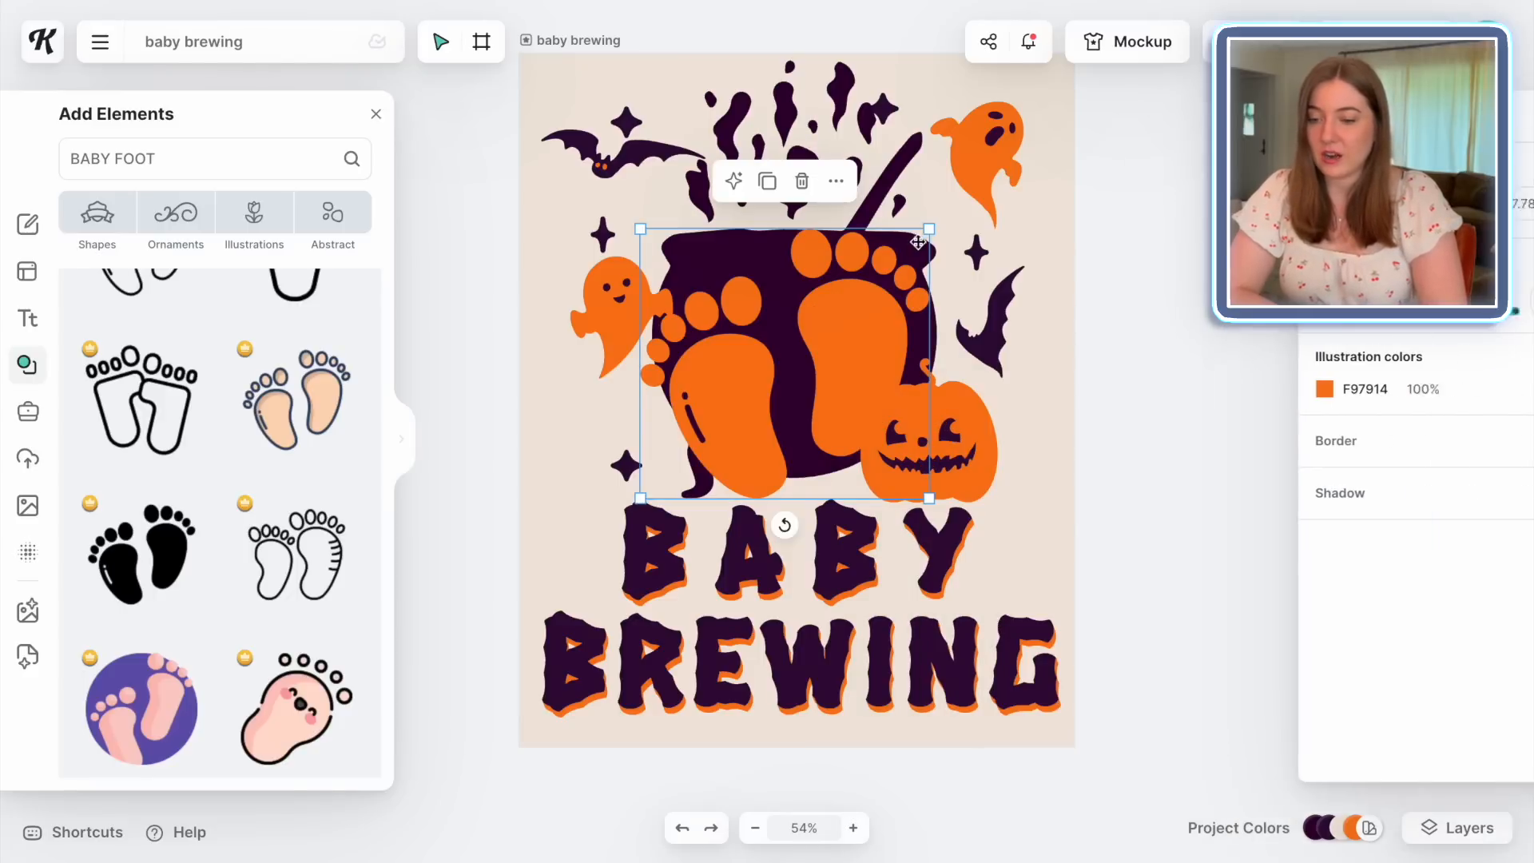
left_click_drag(931, 227, 804, 344)
left_click_drag(749, 436, 820, 358)
left_click(1150, 535)
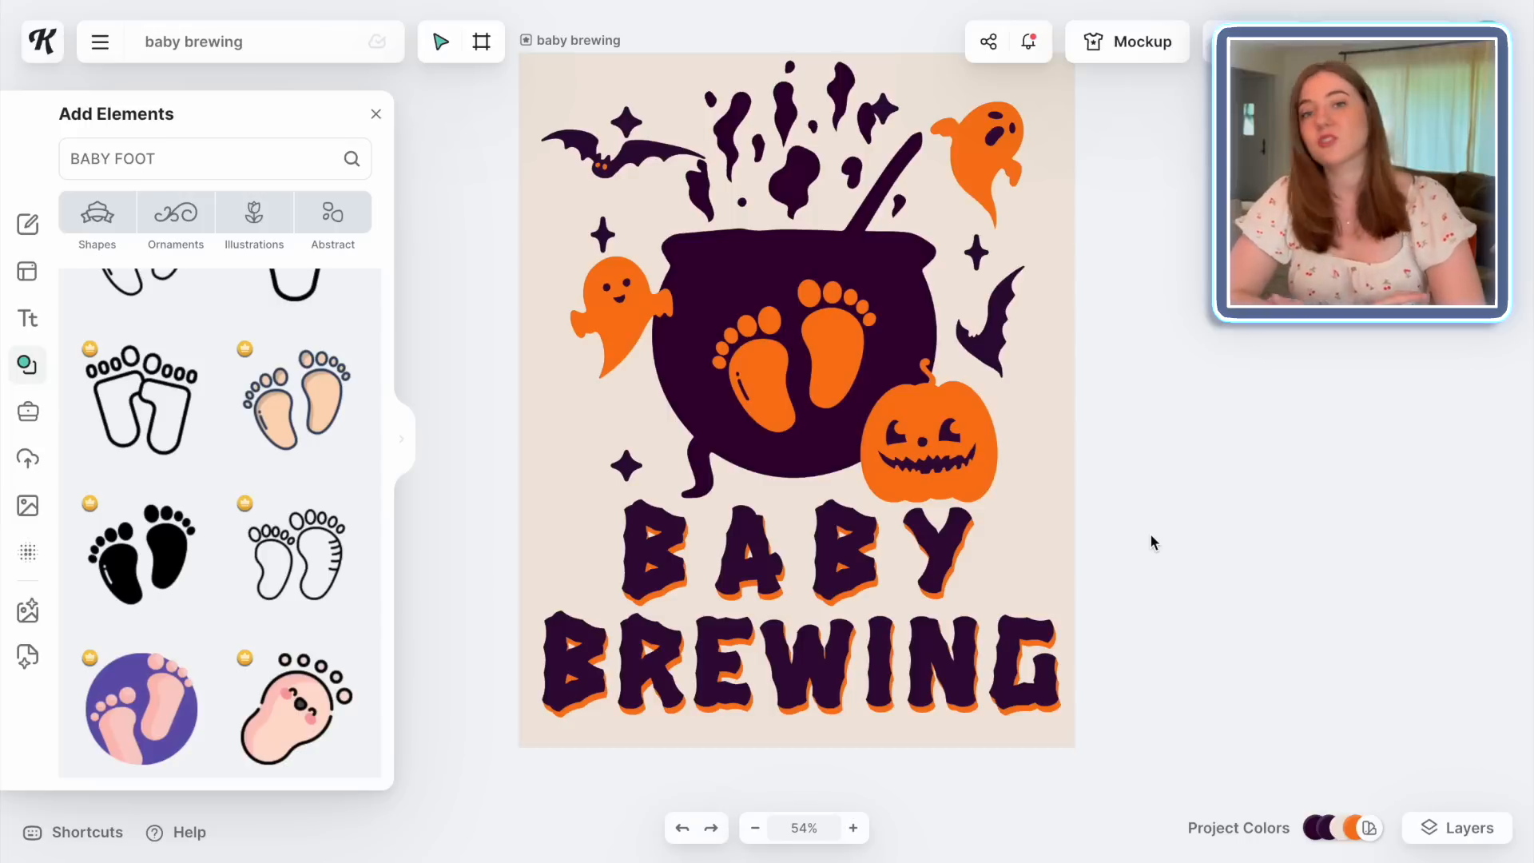
Preview the design in the T-shirt mockups, choosing the woman in a white T-shirt standing by the steps
left_click(1122, 42)
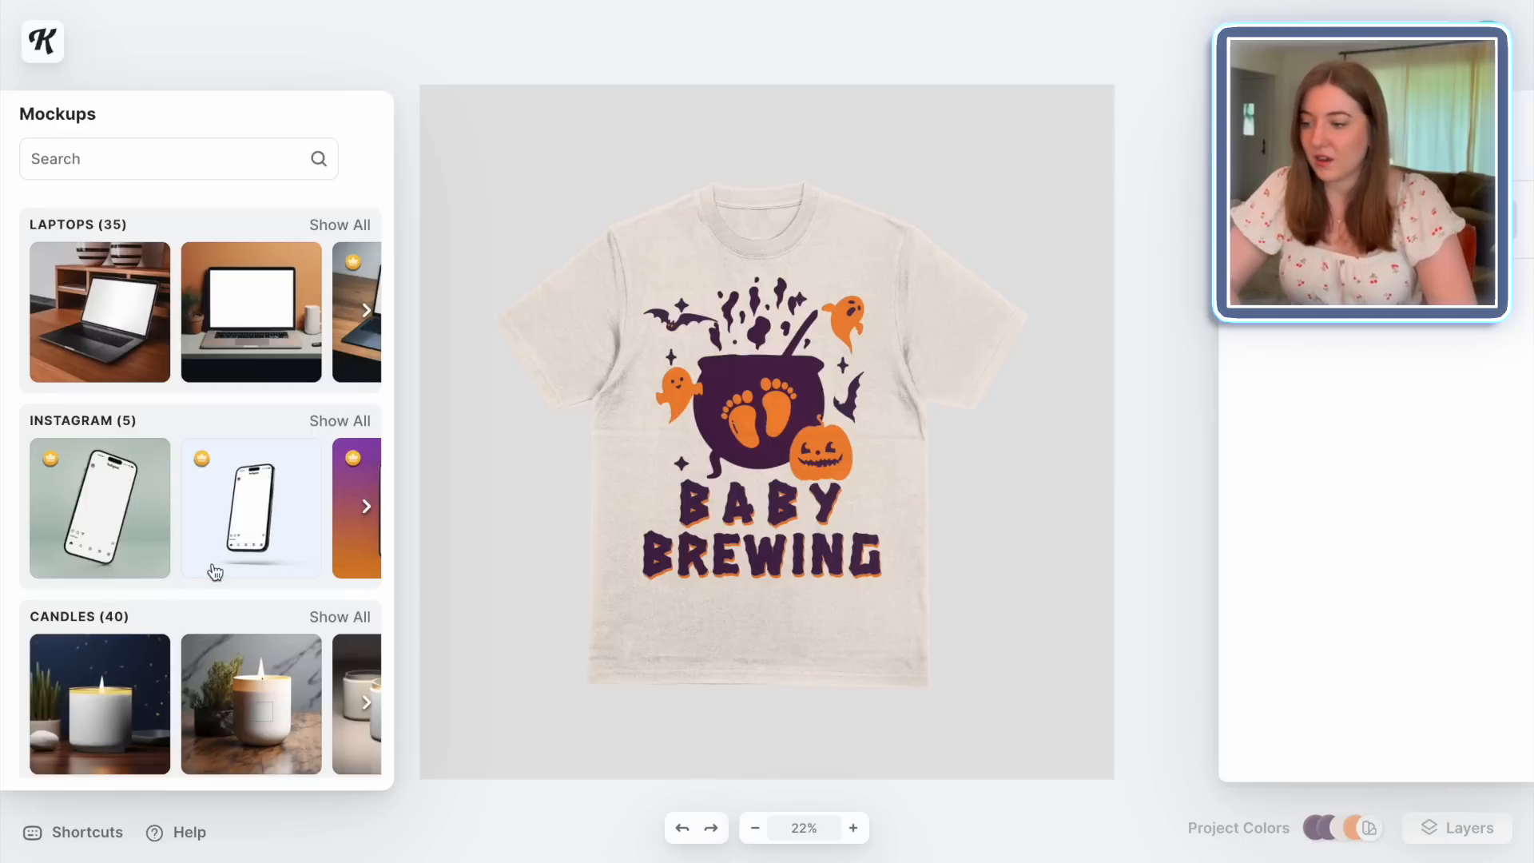
scroll(212, 565, "down", 10)
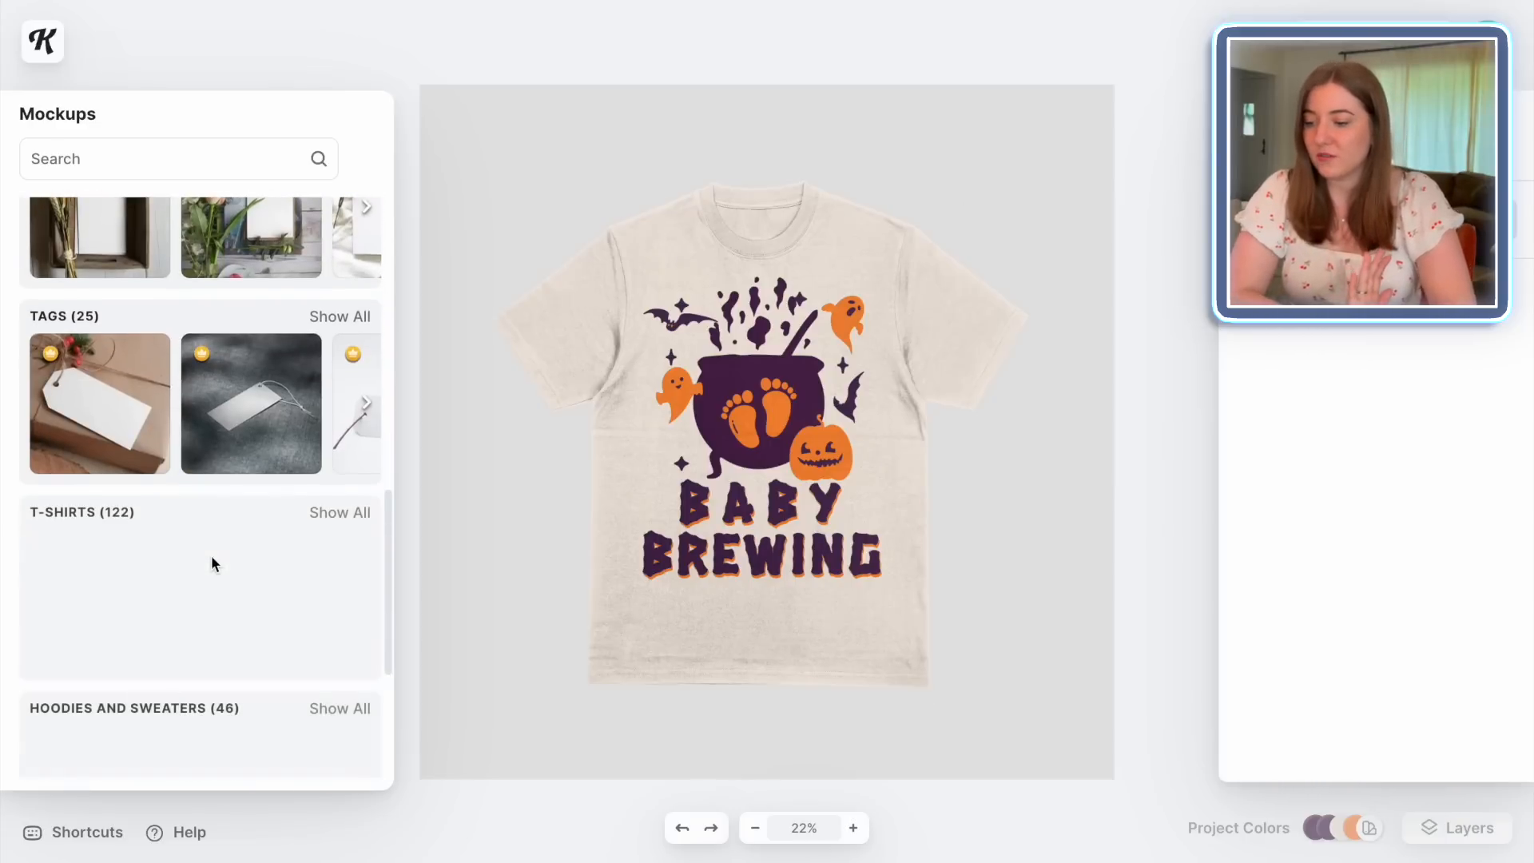
scroll(213, 551, "down", 5)
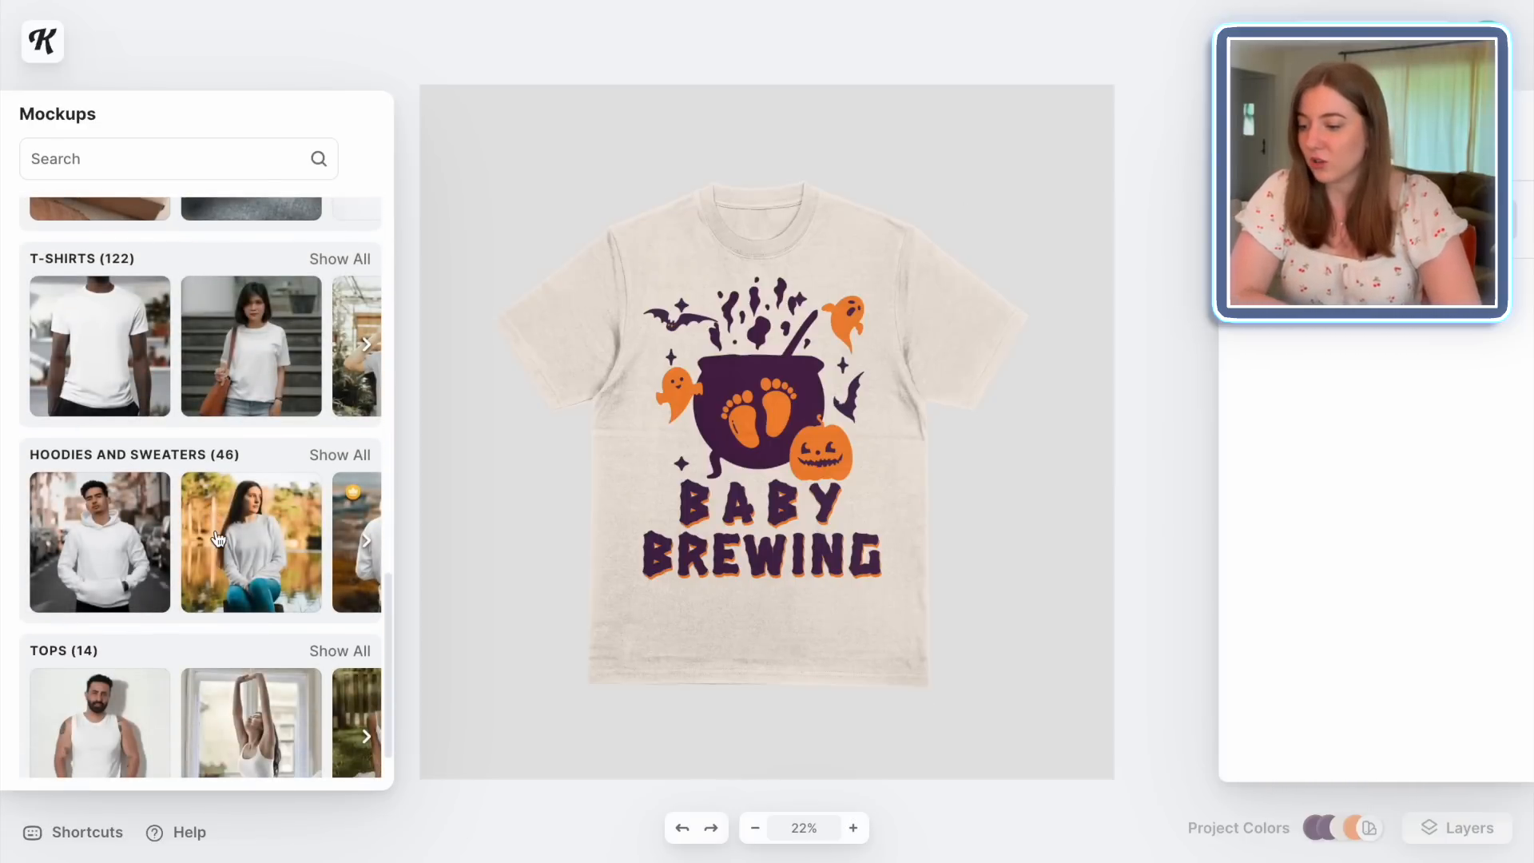
left_click(366, 344)
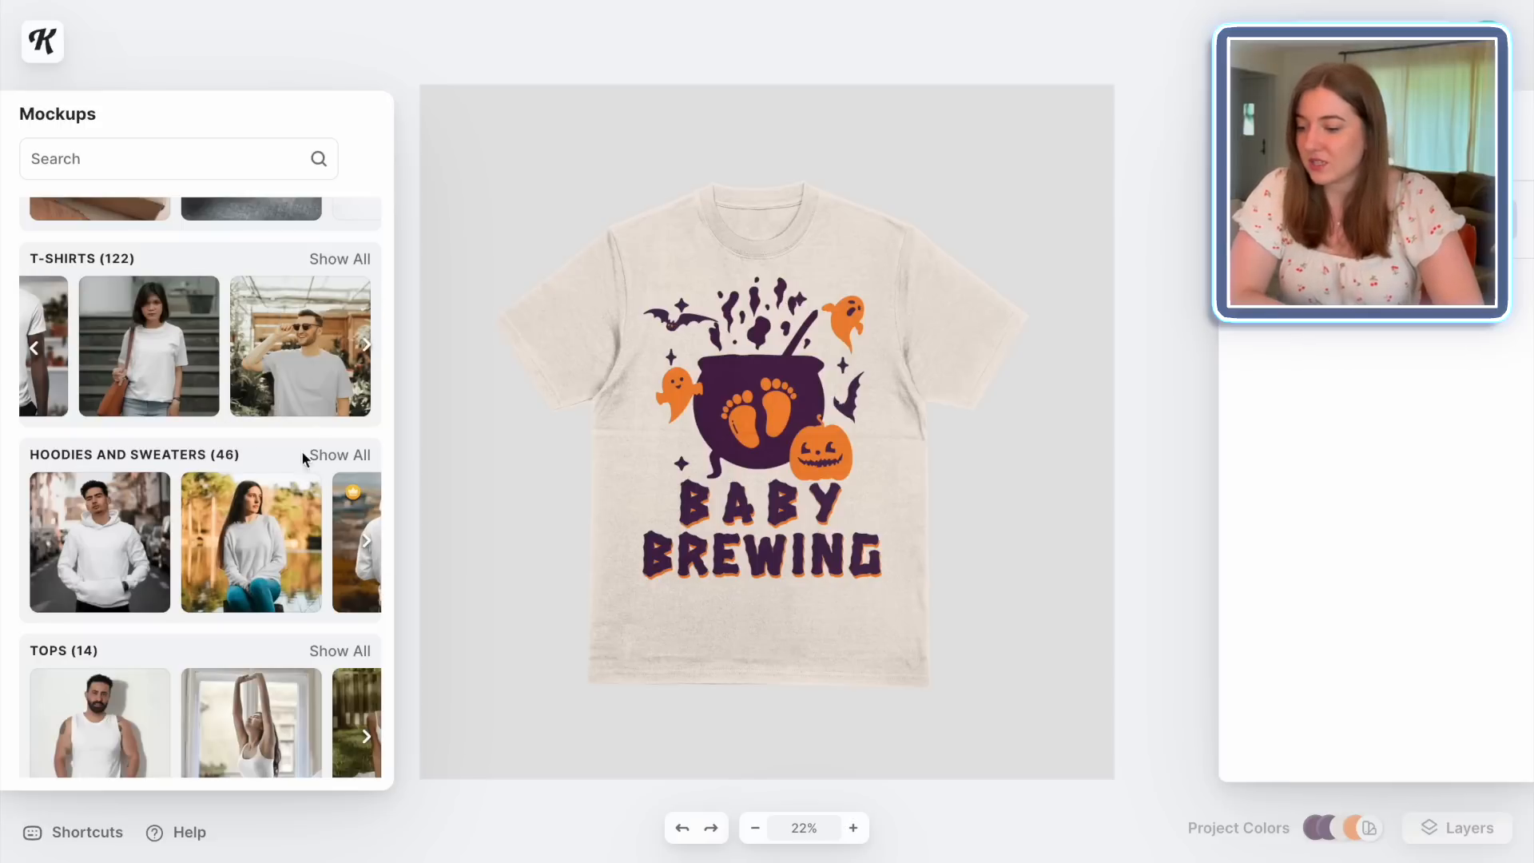
left_click(168, 357)
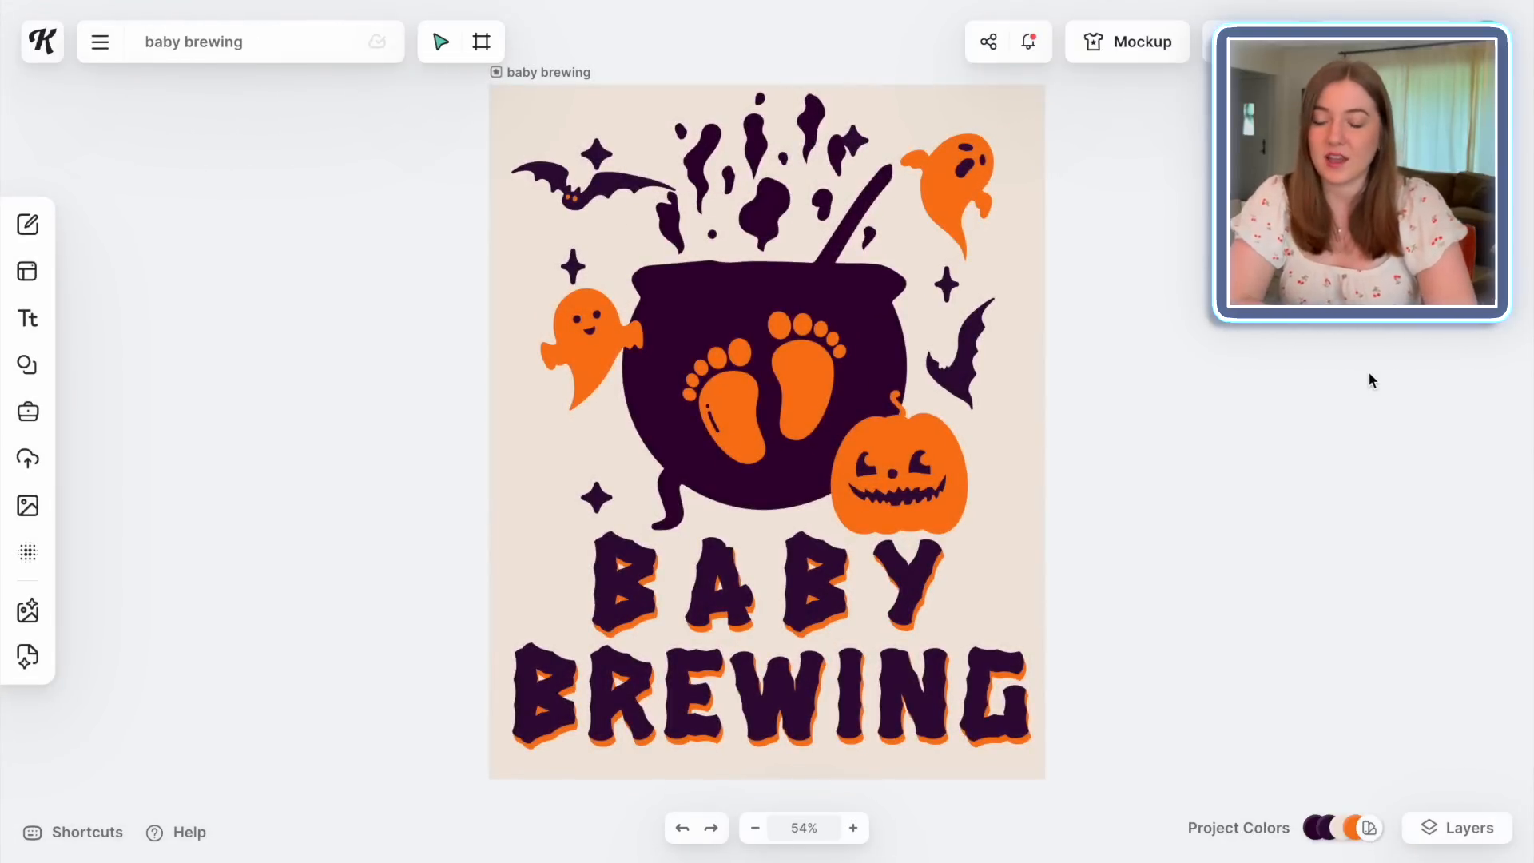
Download the baby brewing artboard as a PNG, 4500 px wide, with the background removed
left_click(1401, 50)
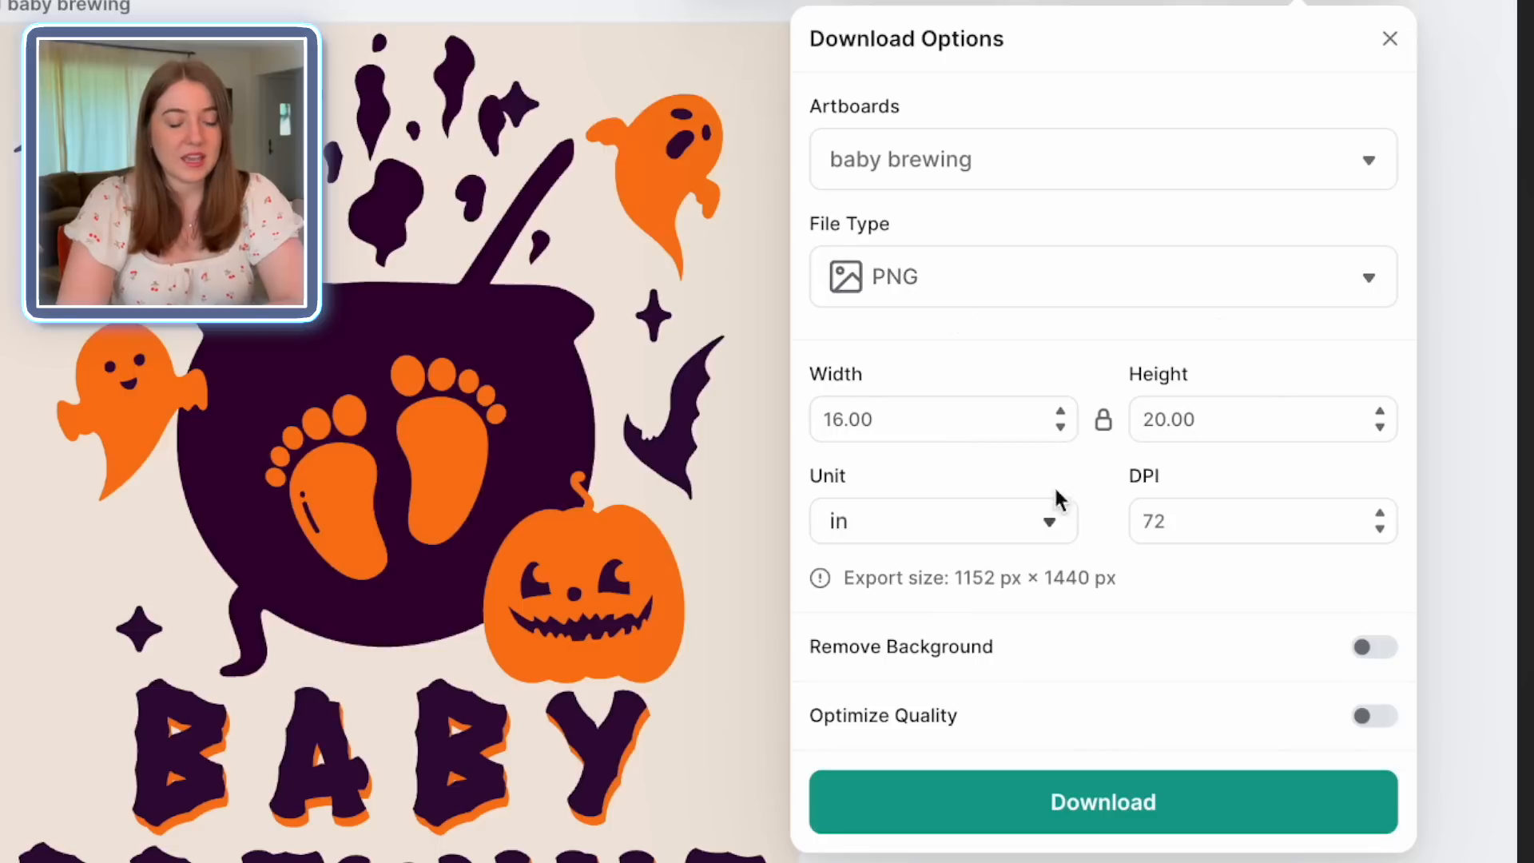
left_click(1047, 537)
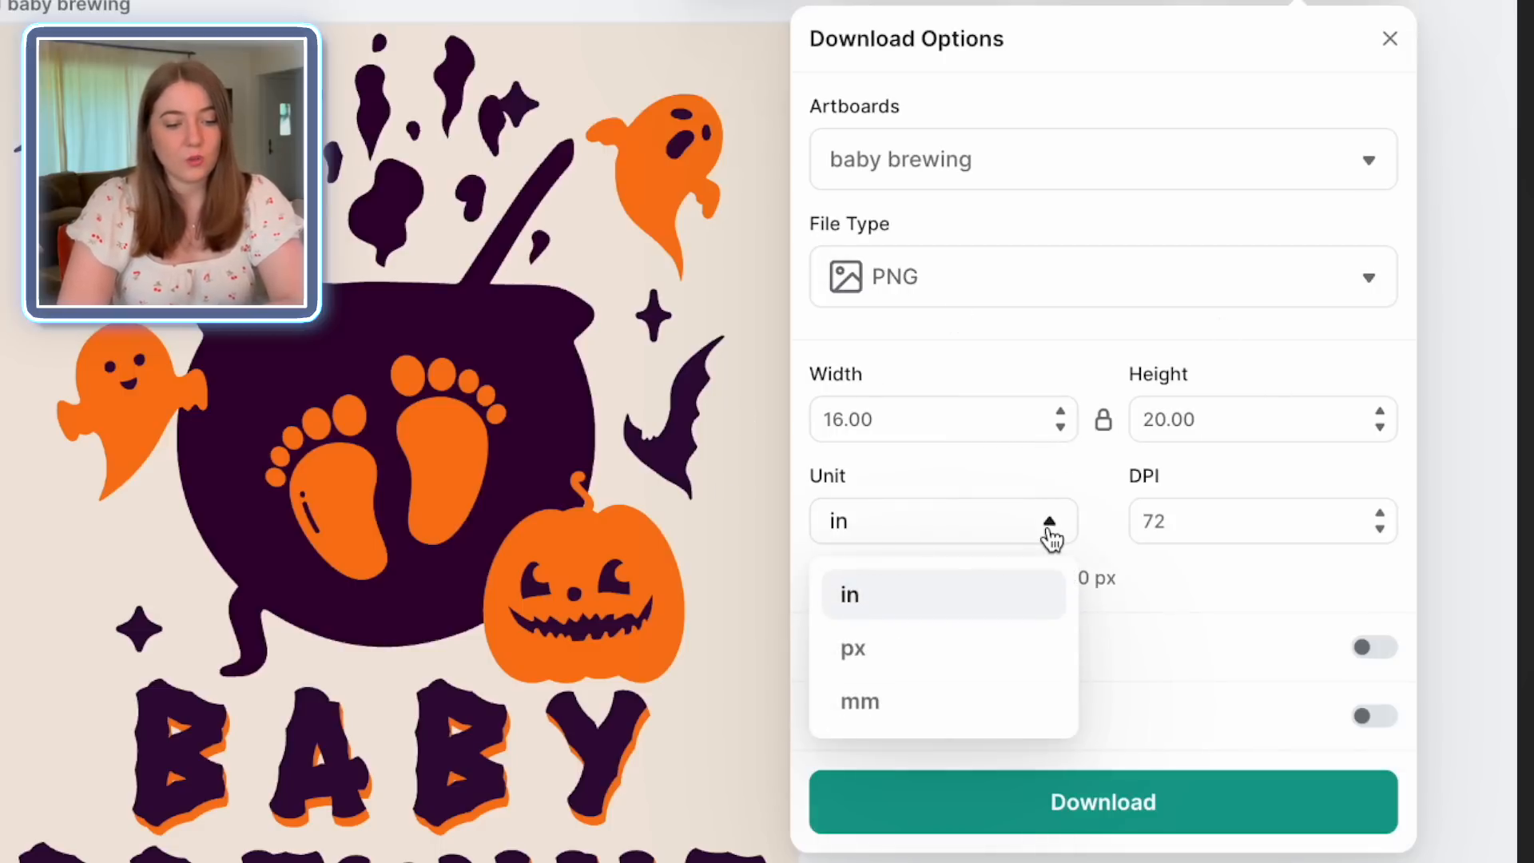
left_click(894, 660)
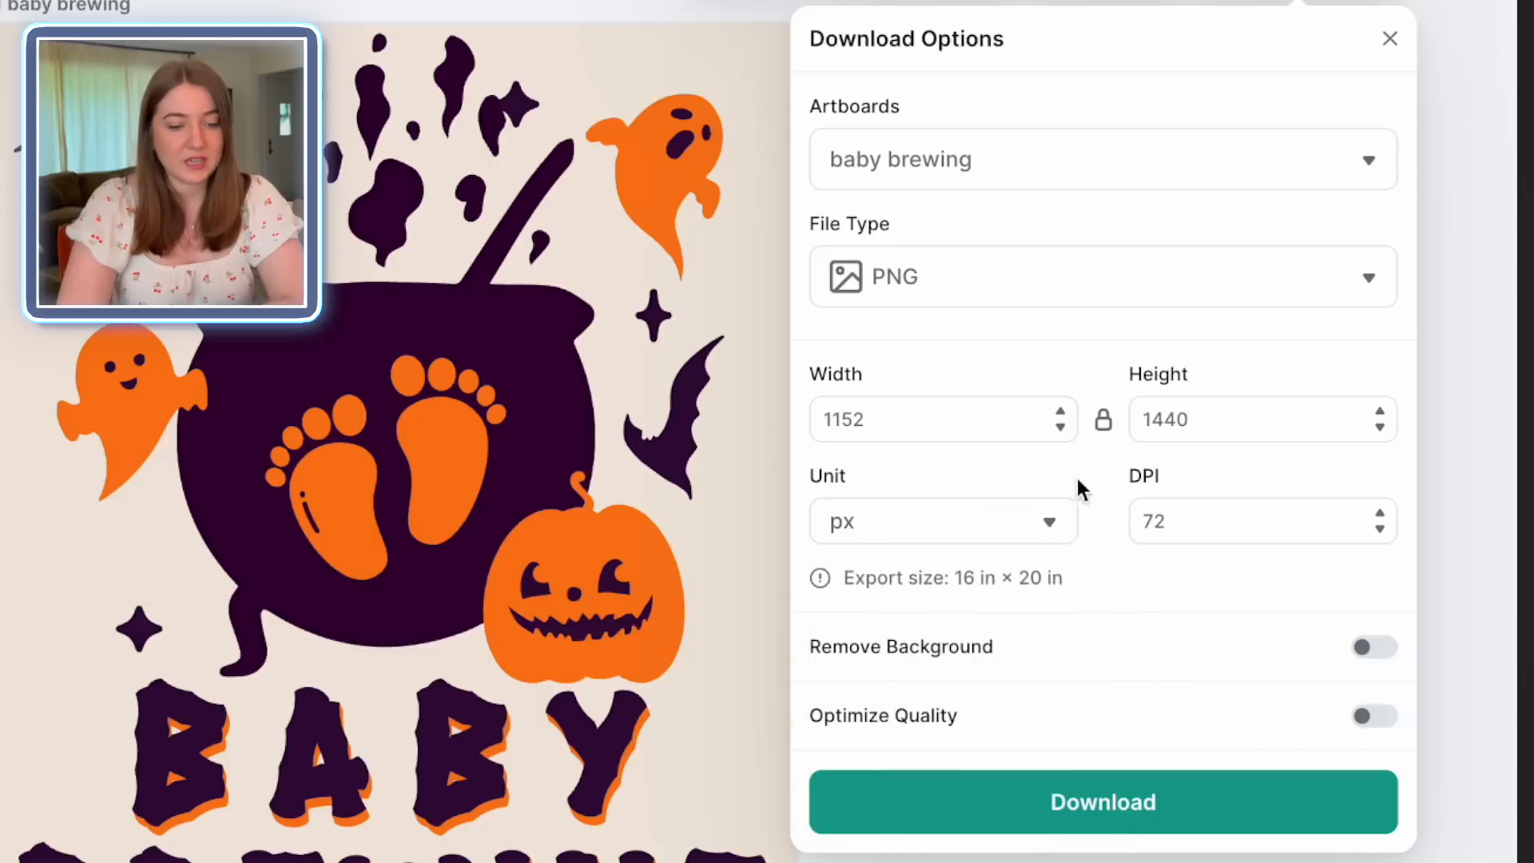
double_click(937, 416)
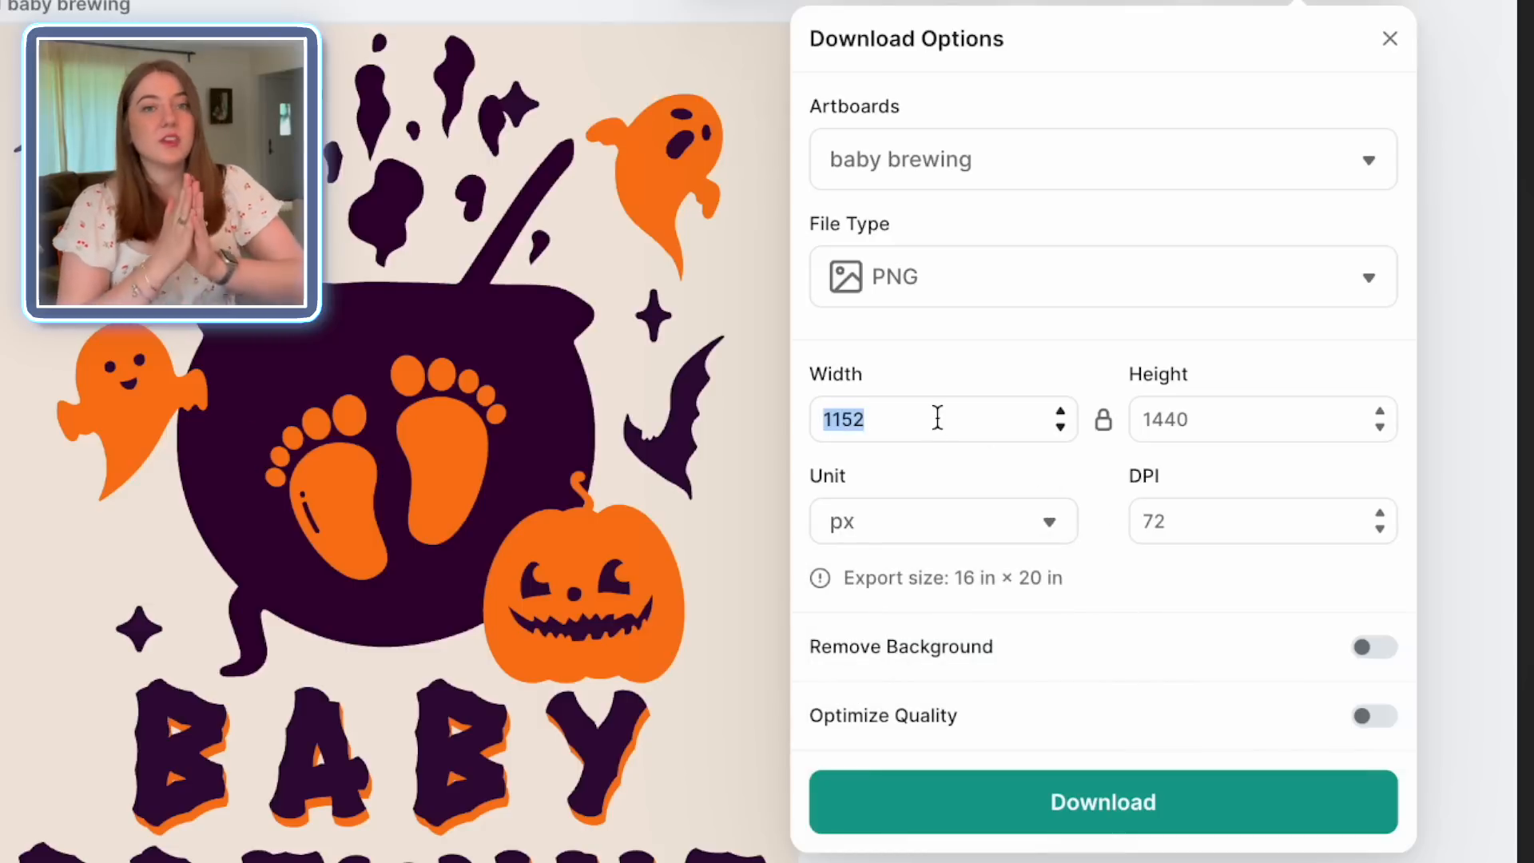
type("4500")
left_click(1024, 353)
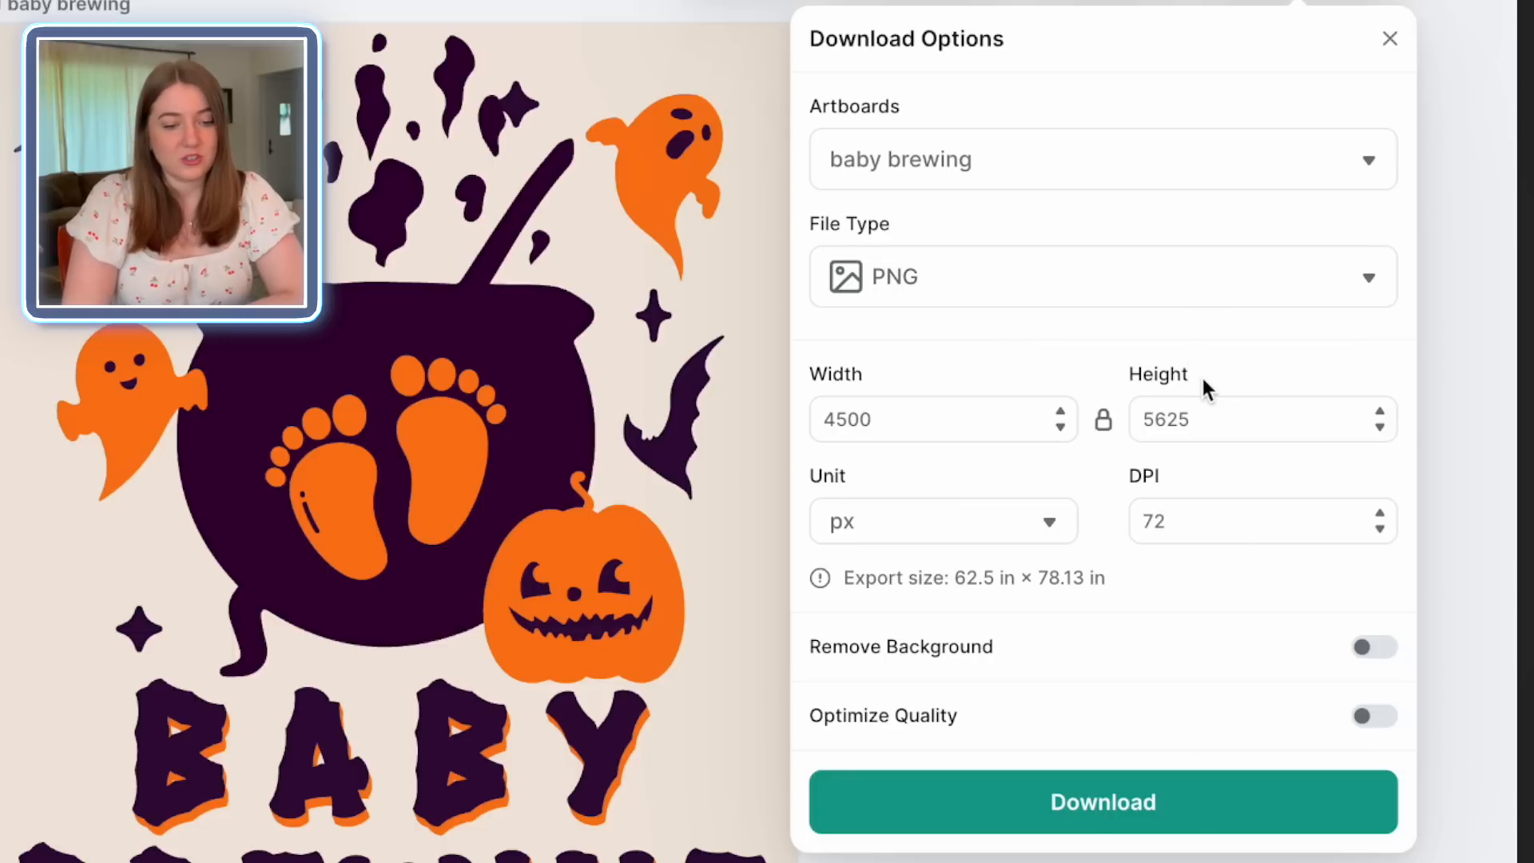
left_click(1362, 655)
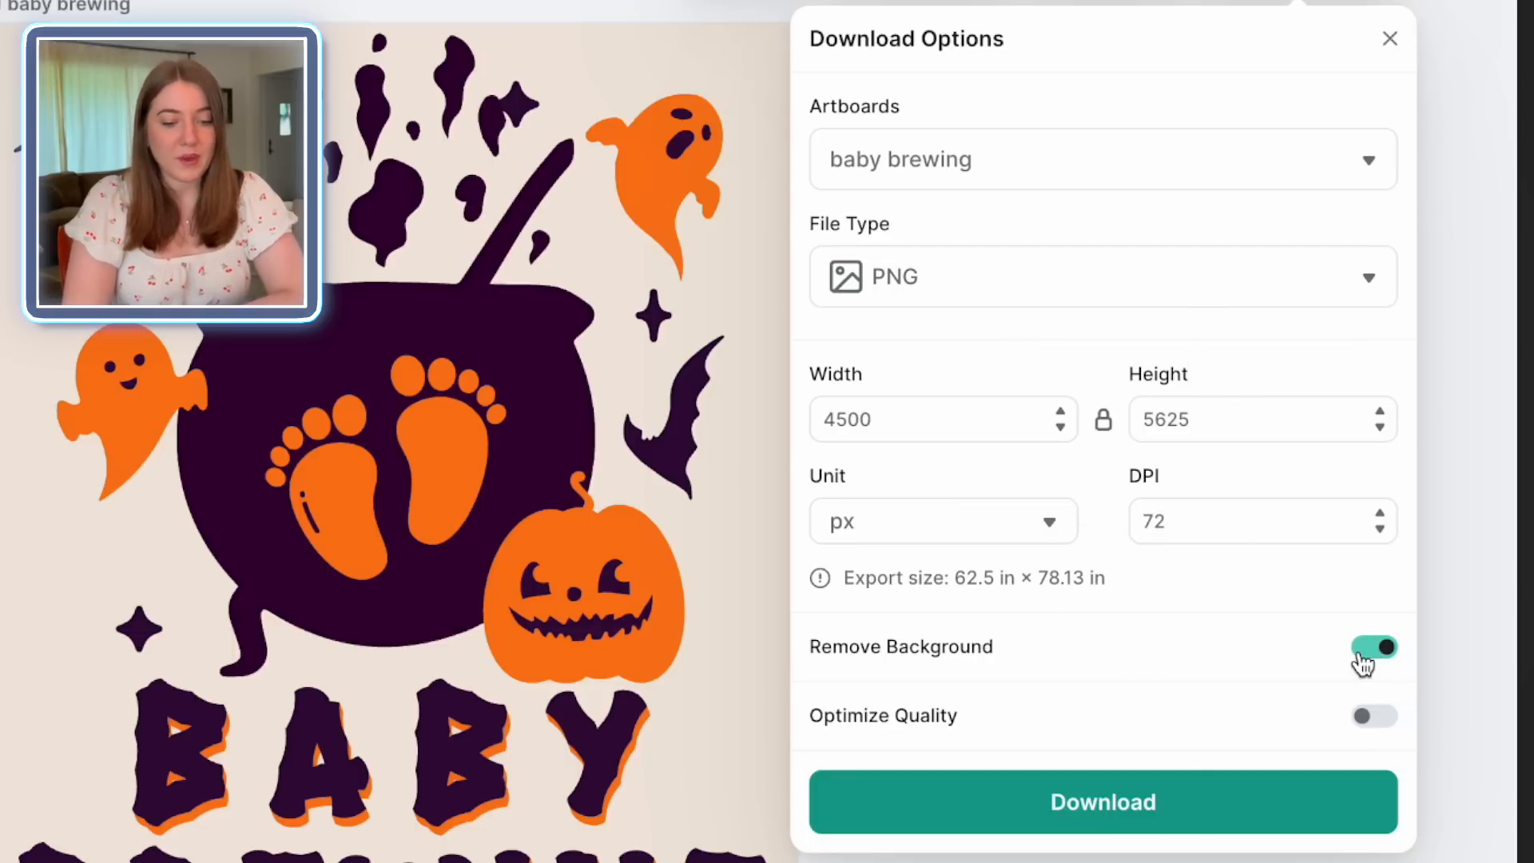
left_click(1167, 805)
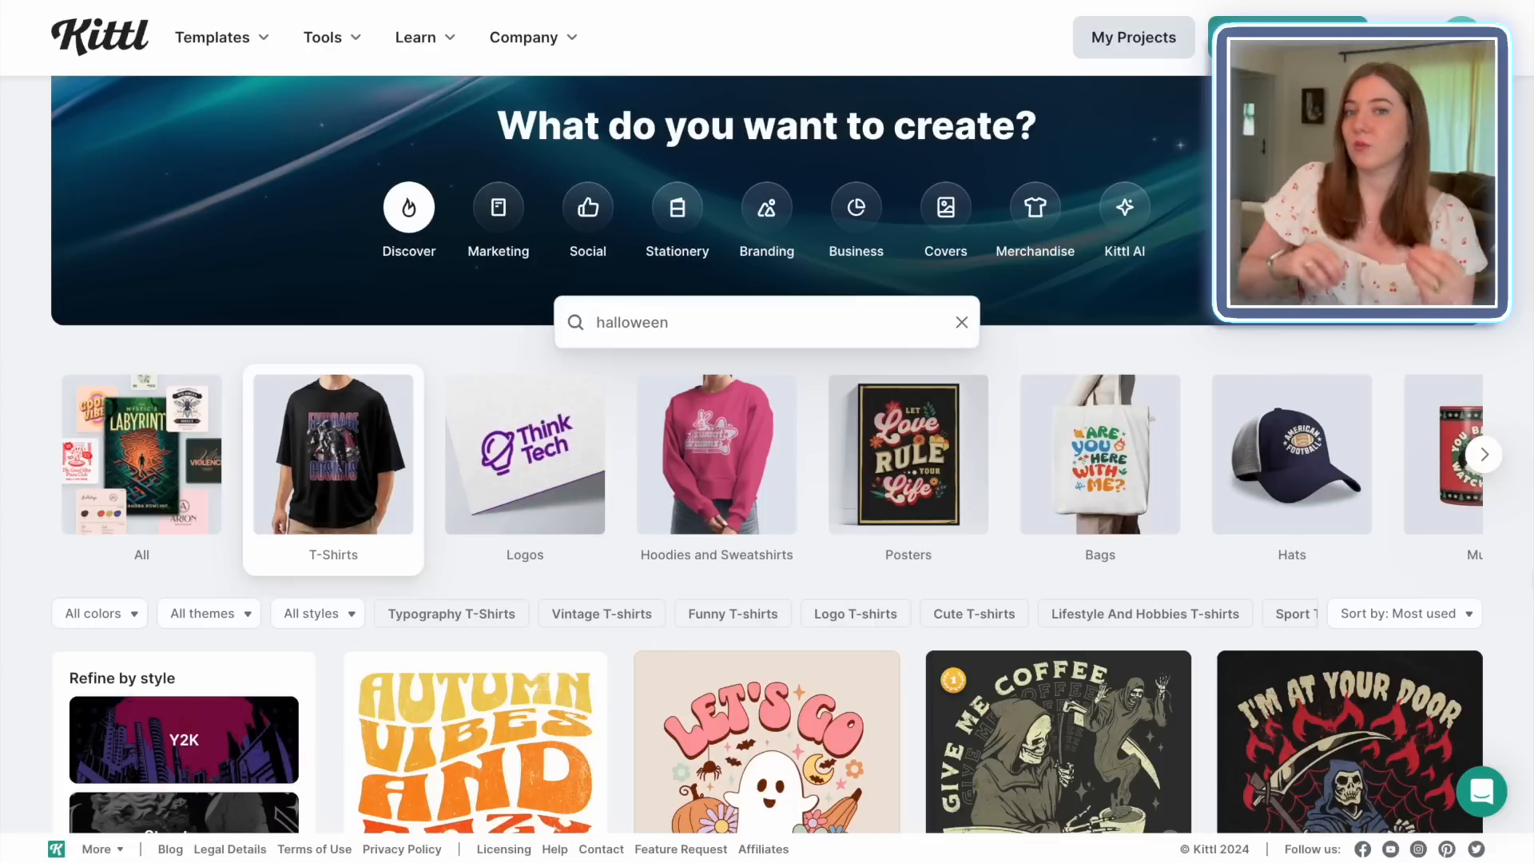
Browse the Halloween T-shirt templates and open the pink "My Boo" ghost design
scroll(1524, 240, "down", 5)
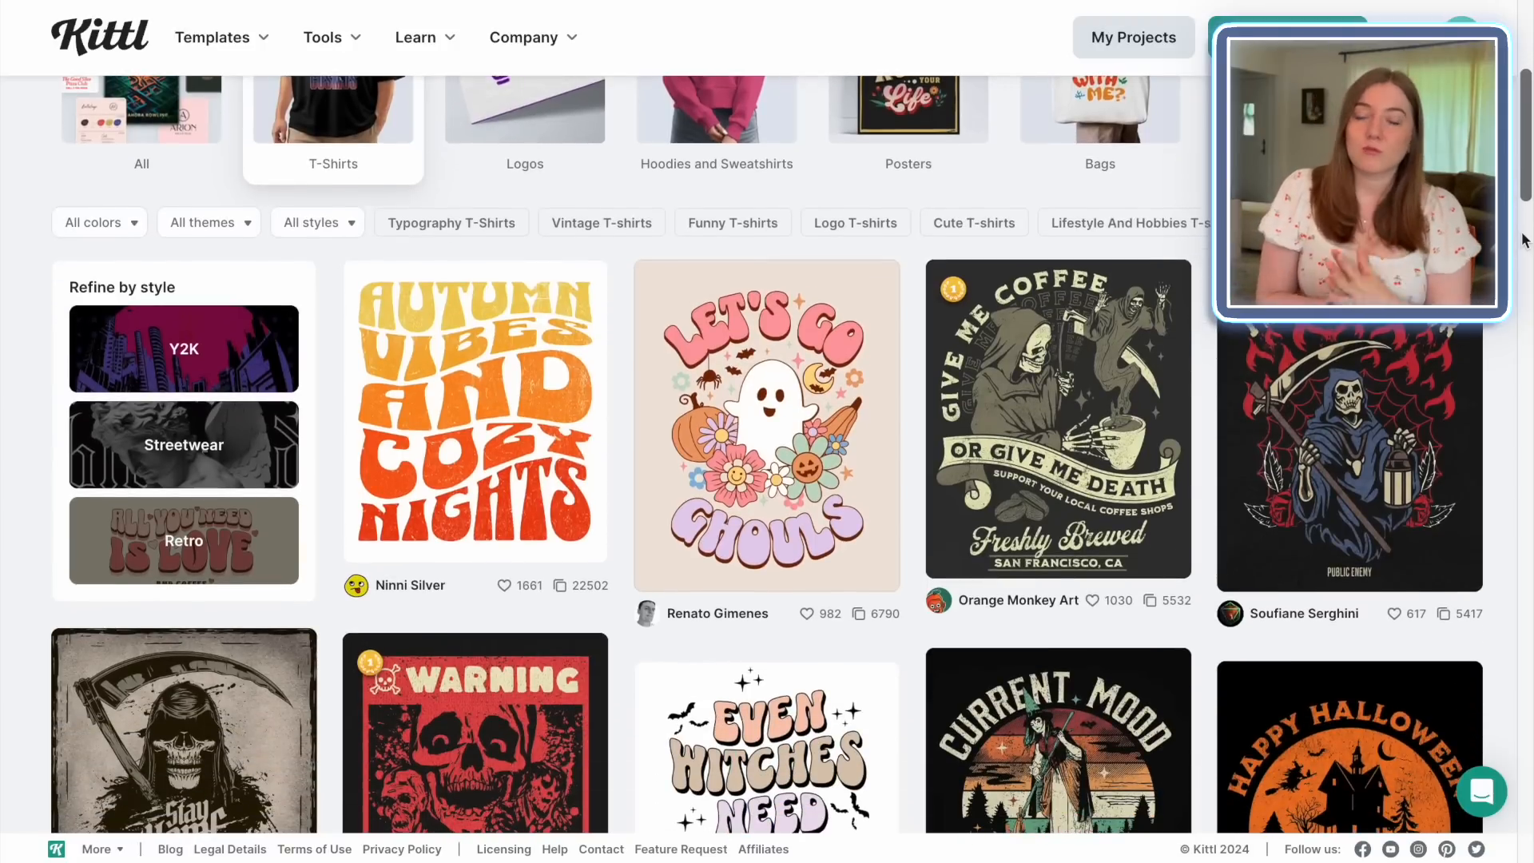
scroll(1524, 239, "down", 1)
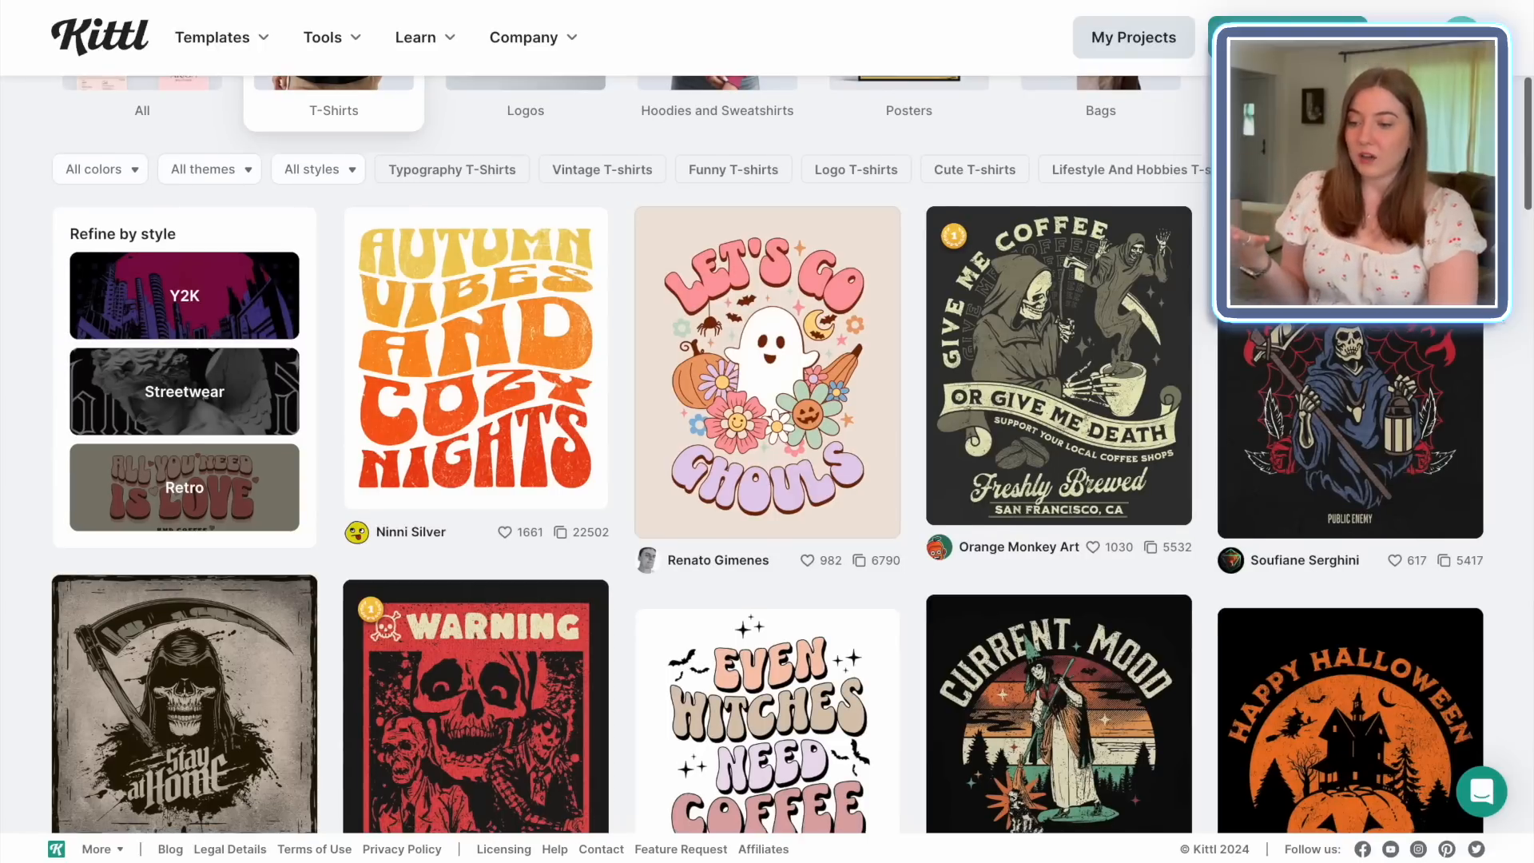
scroll(767, 455, "up", 1)
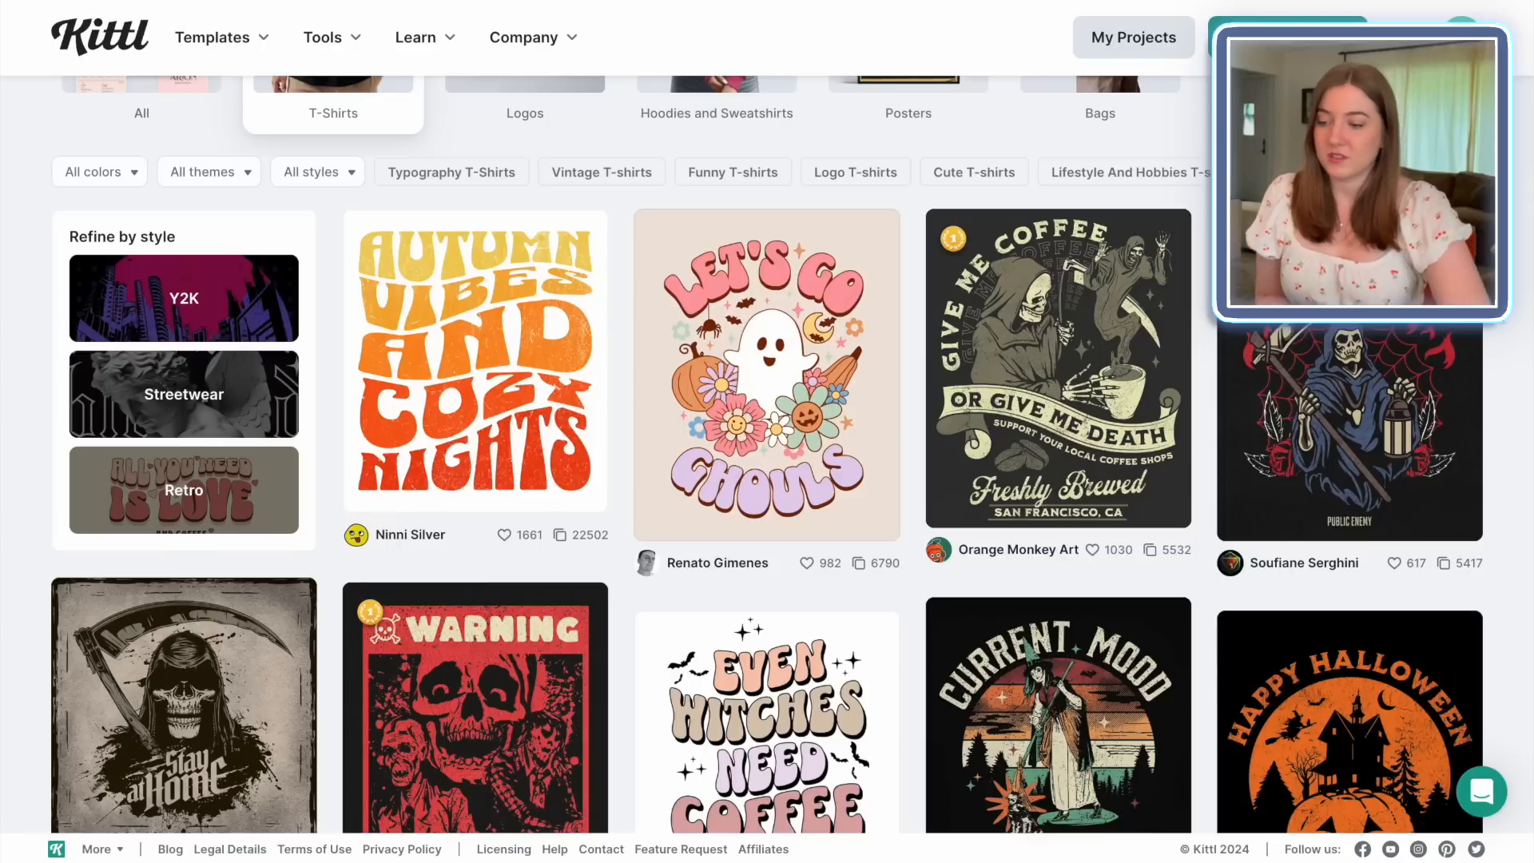
scroll(419, 232, "down", 1)
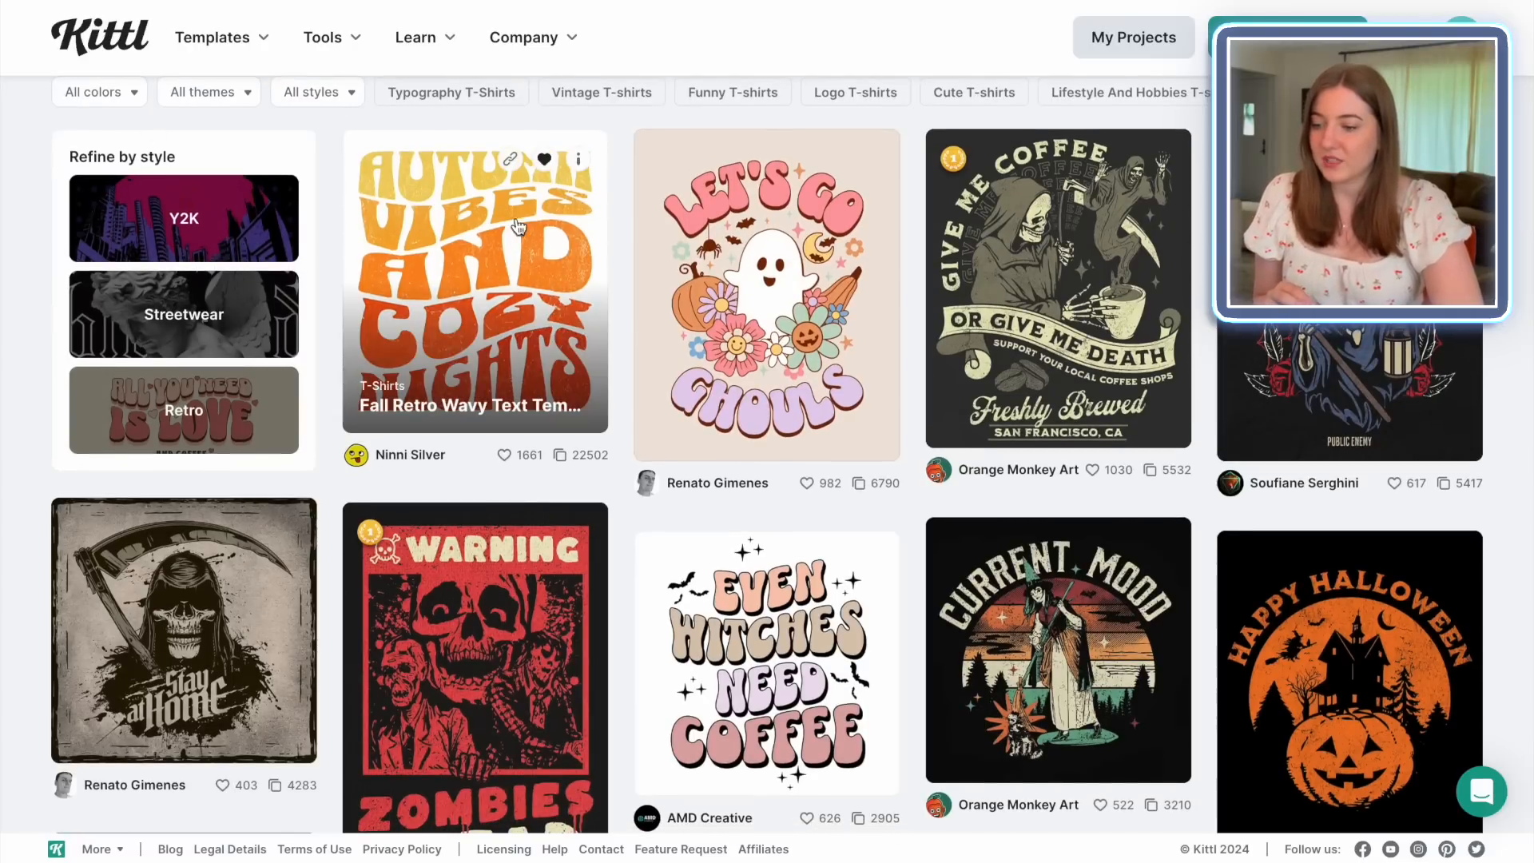
scroll(513, 338, "down", 2)
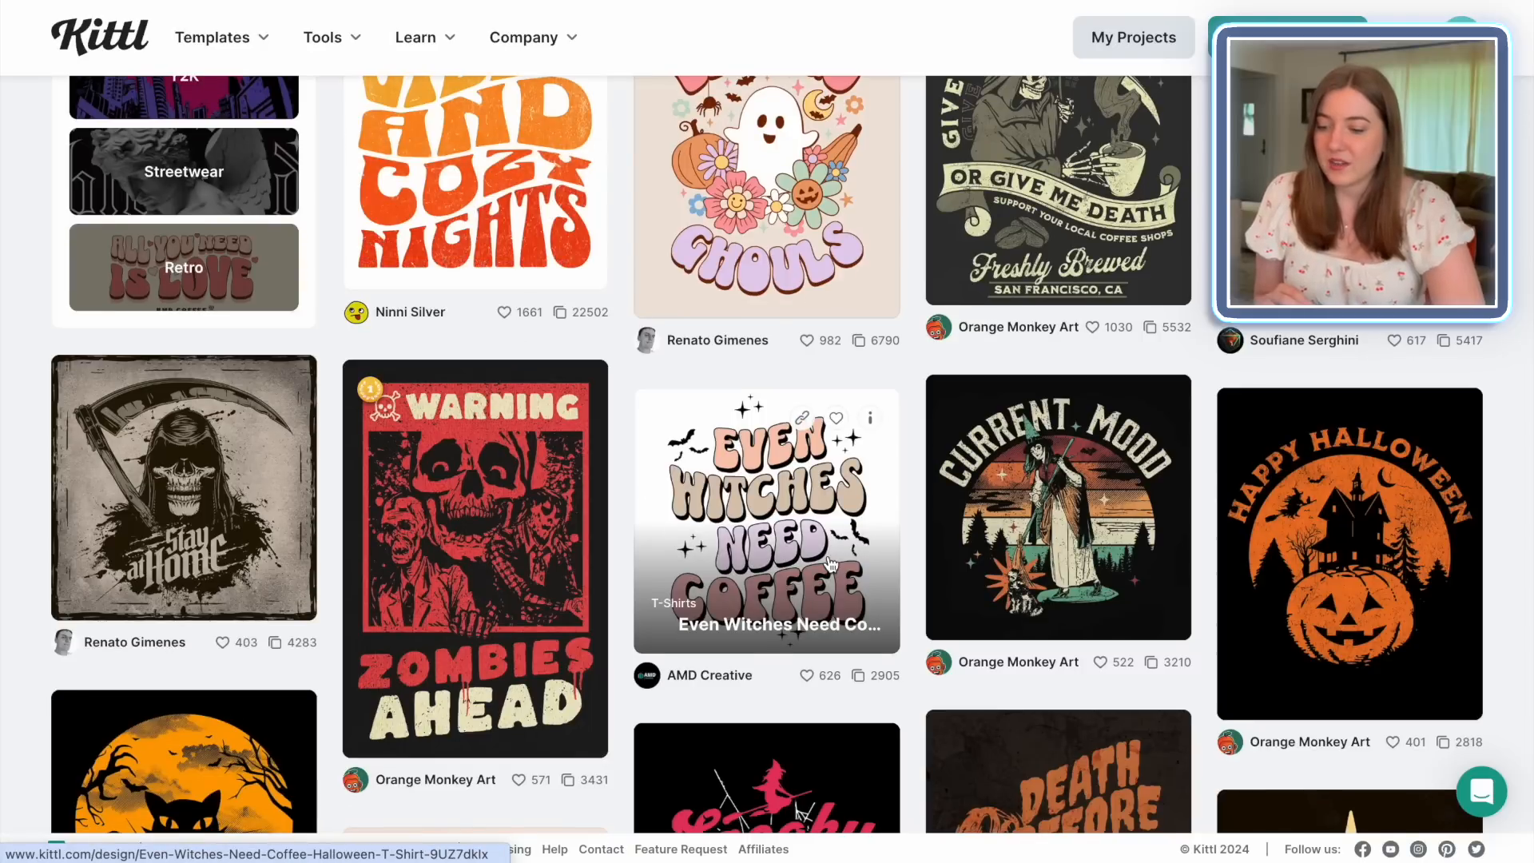
scroll(831, 564, "down", 1)
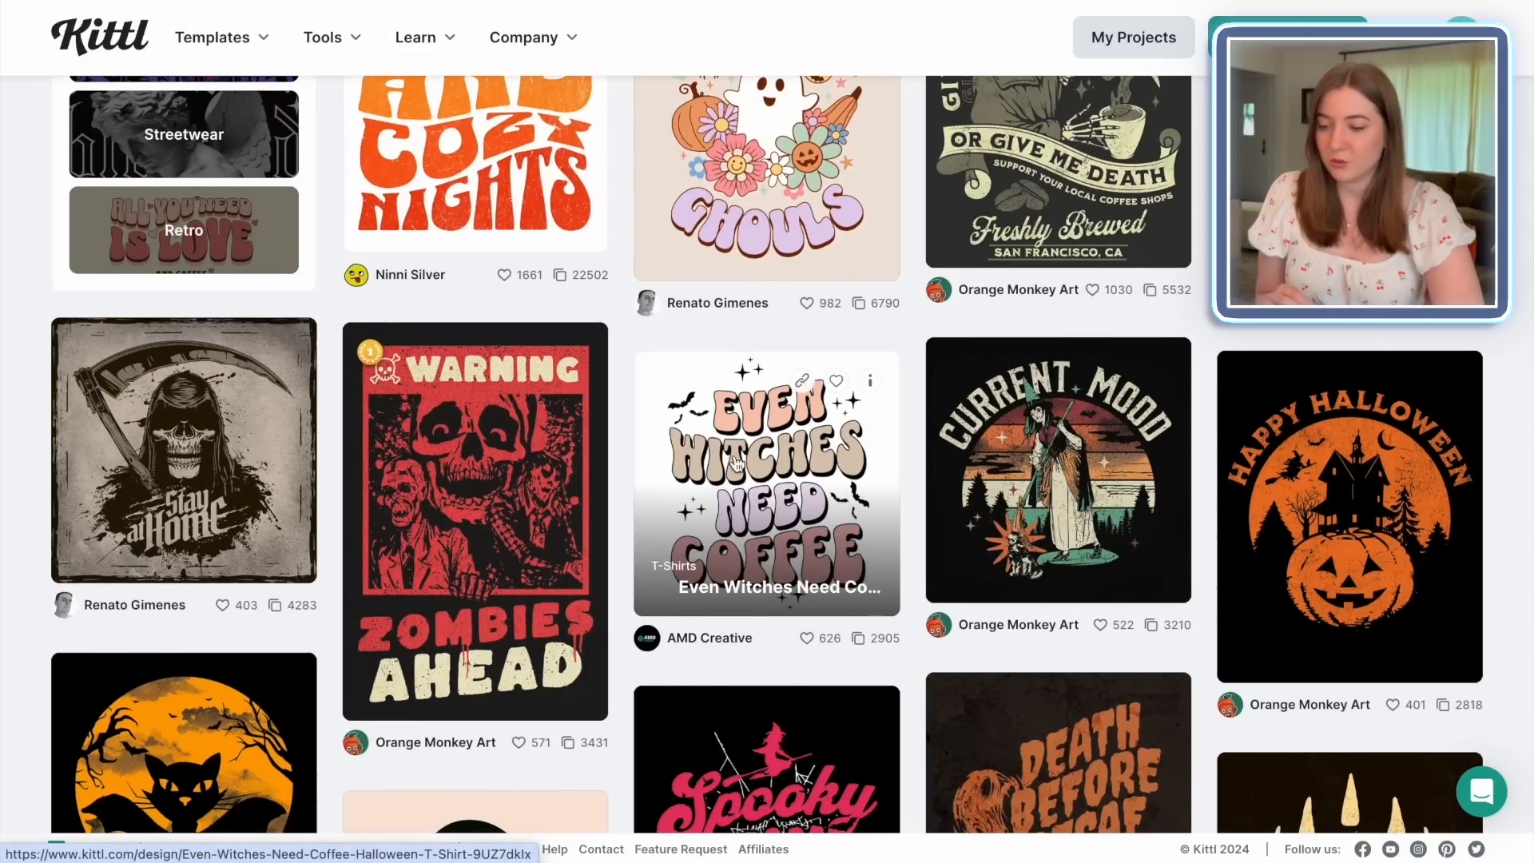
scroll(822, 480, "down", 3)
scroll(767, 454, "down", 10)
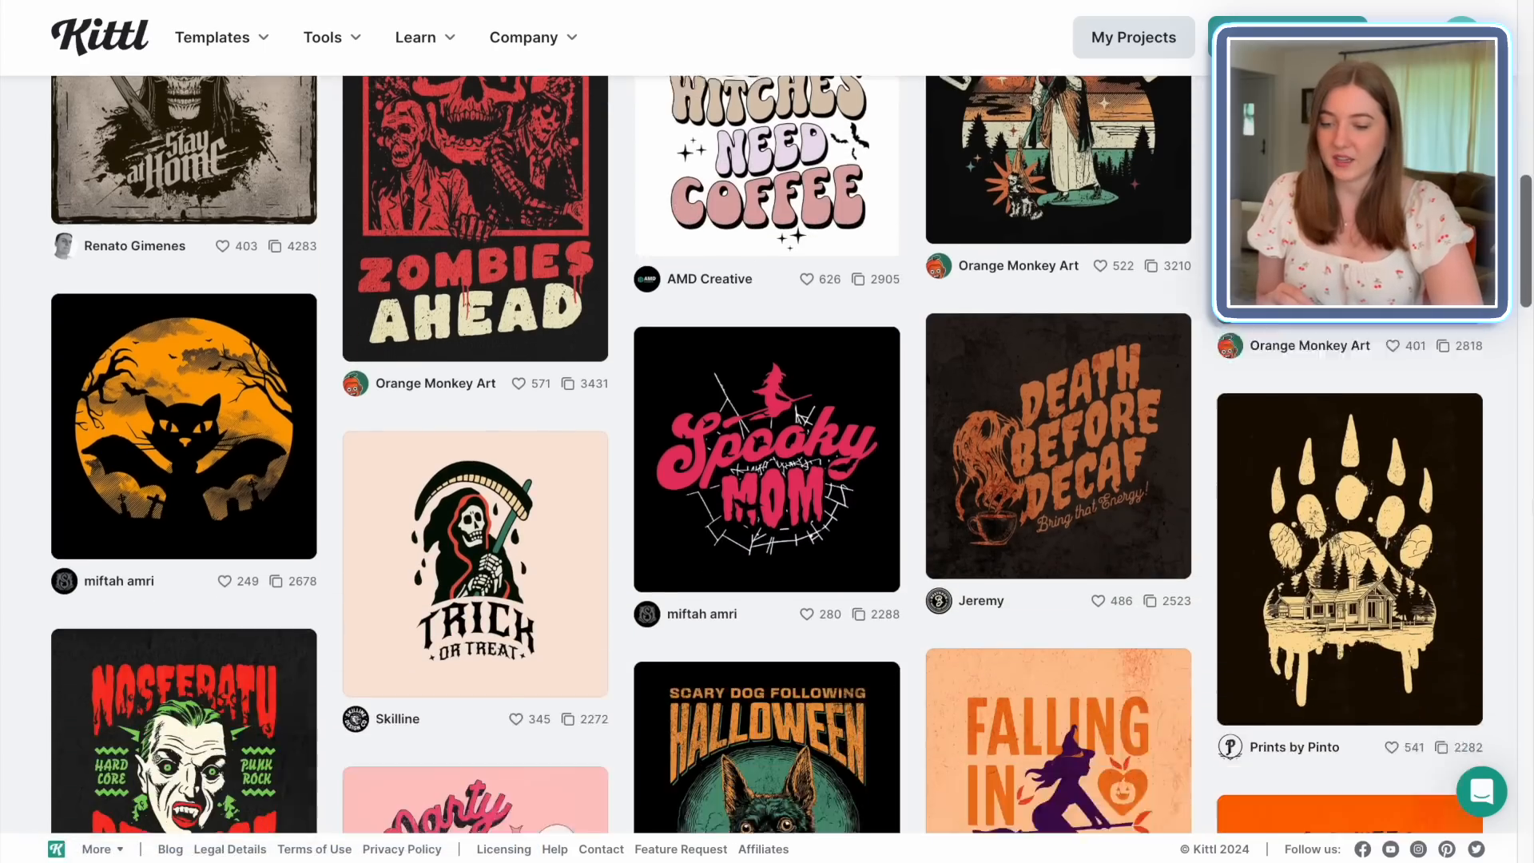
scroll(767, 453, "down", 15)
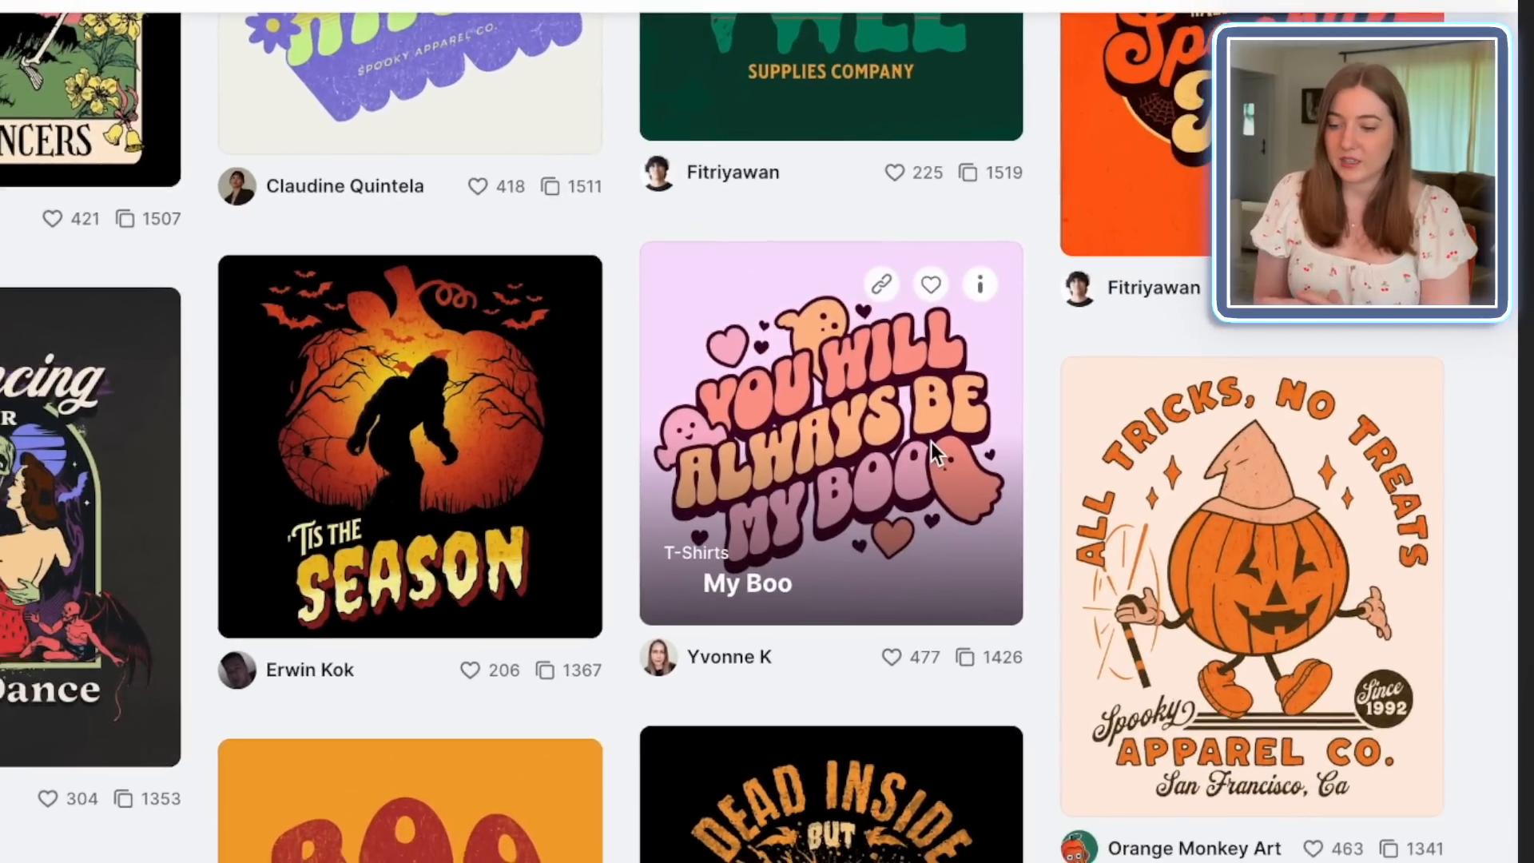
left_click(931, 442)
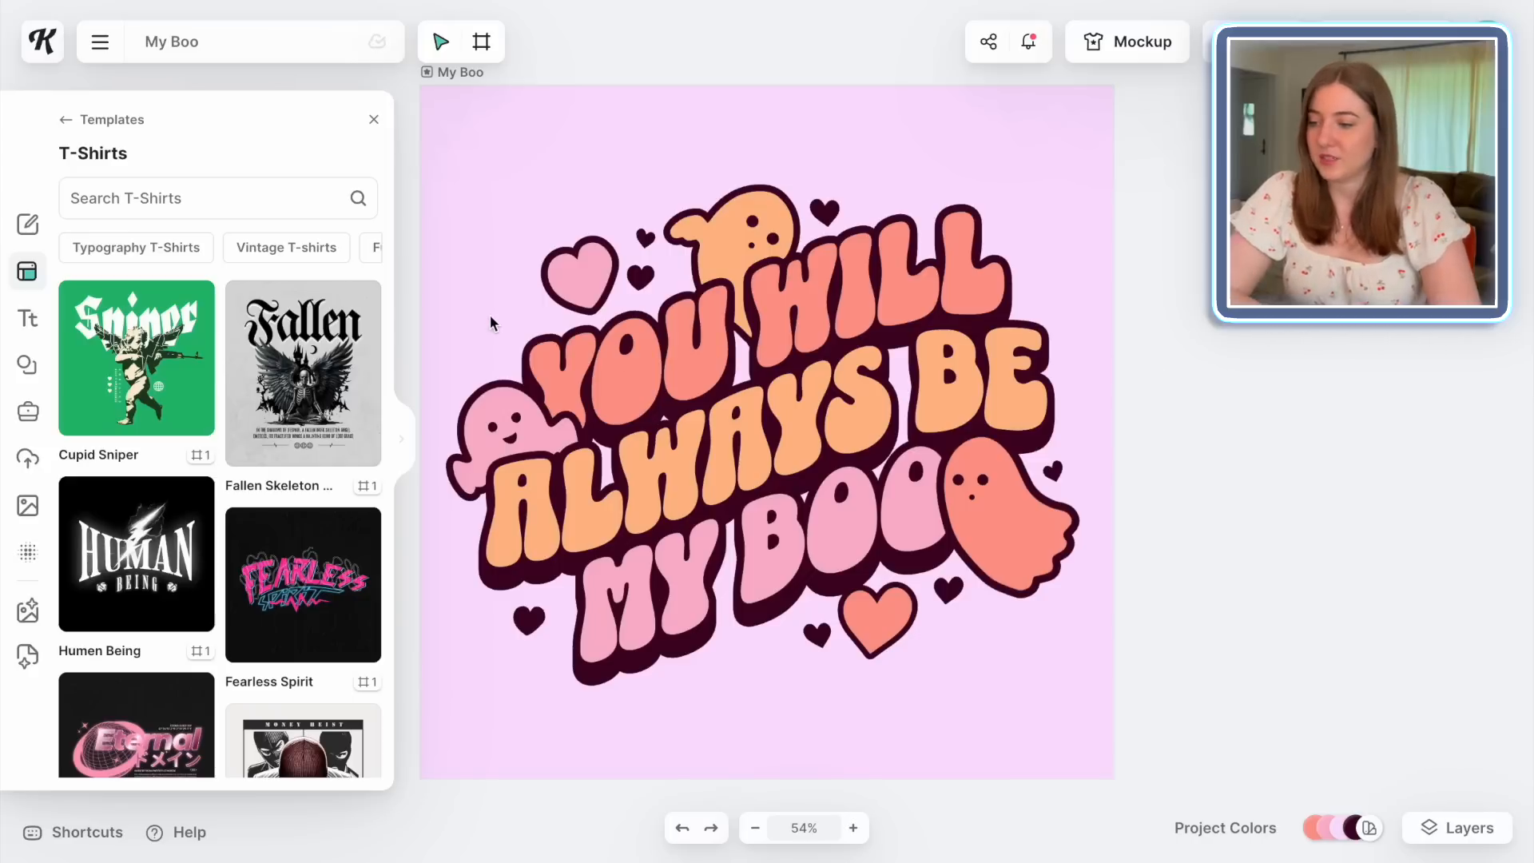
Replace the YOU WILL line of the template text with PUMPKIN
left_click(652, 378)
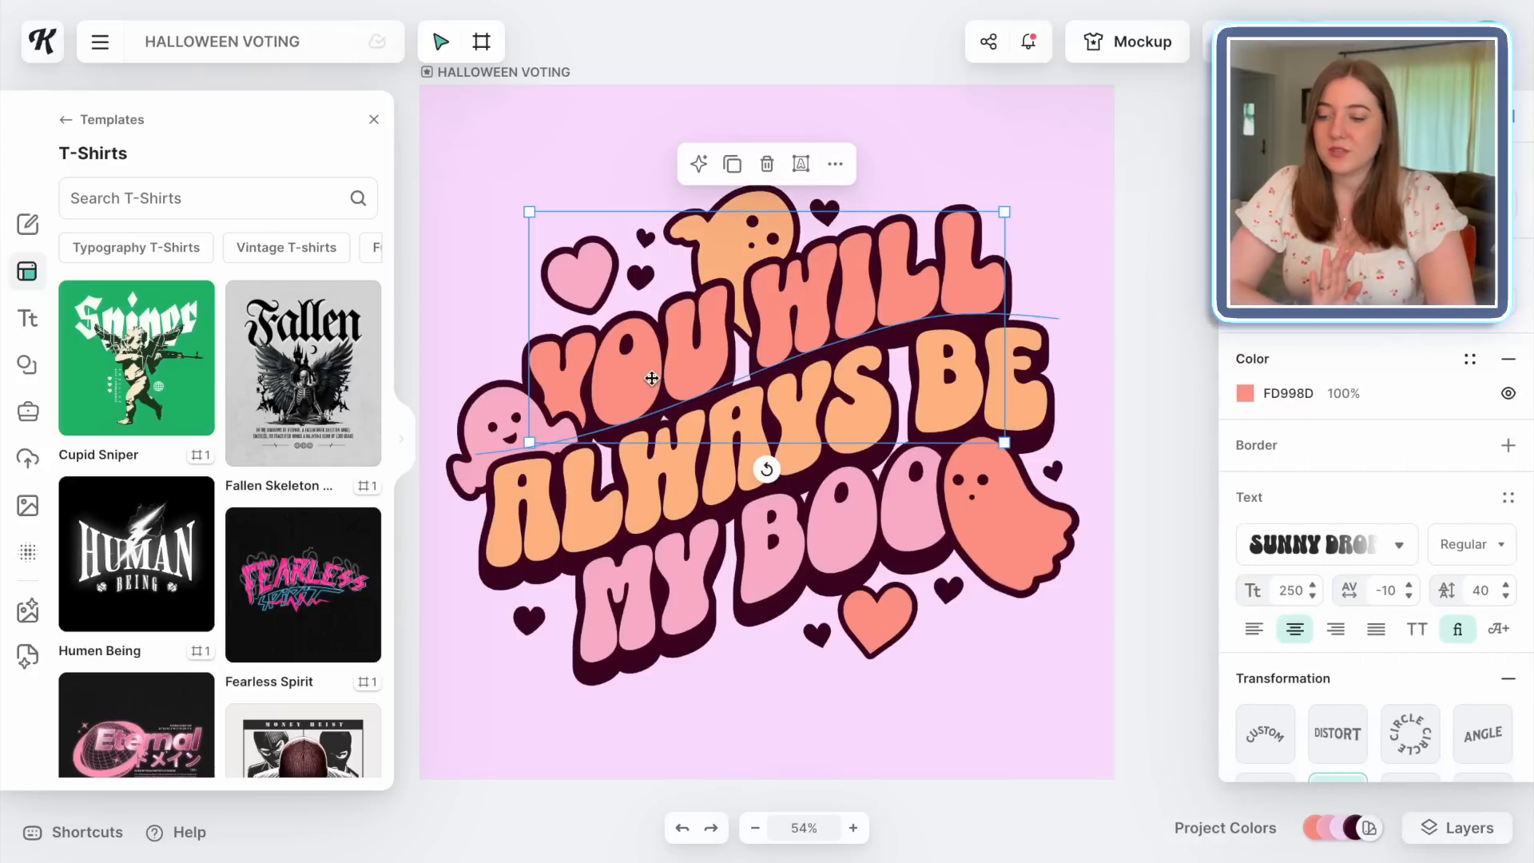
double_click(652, 378)
key("BackSpace")
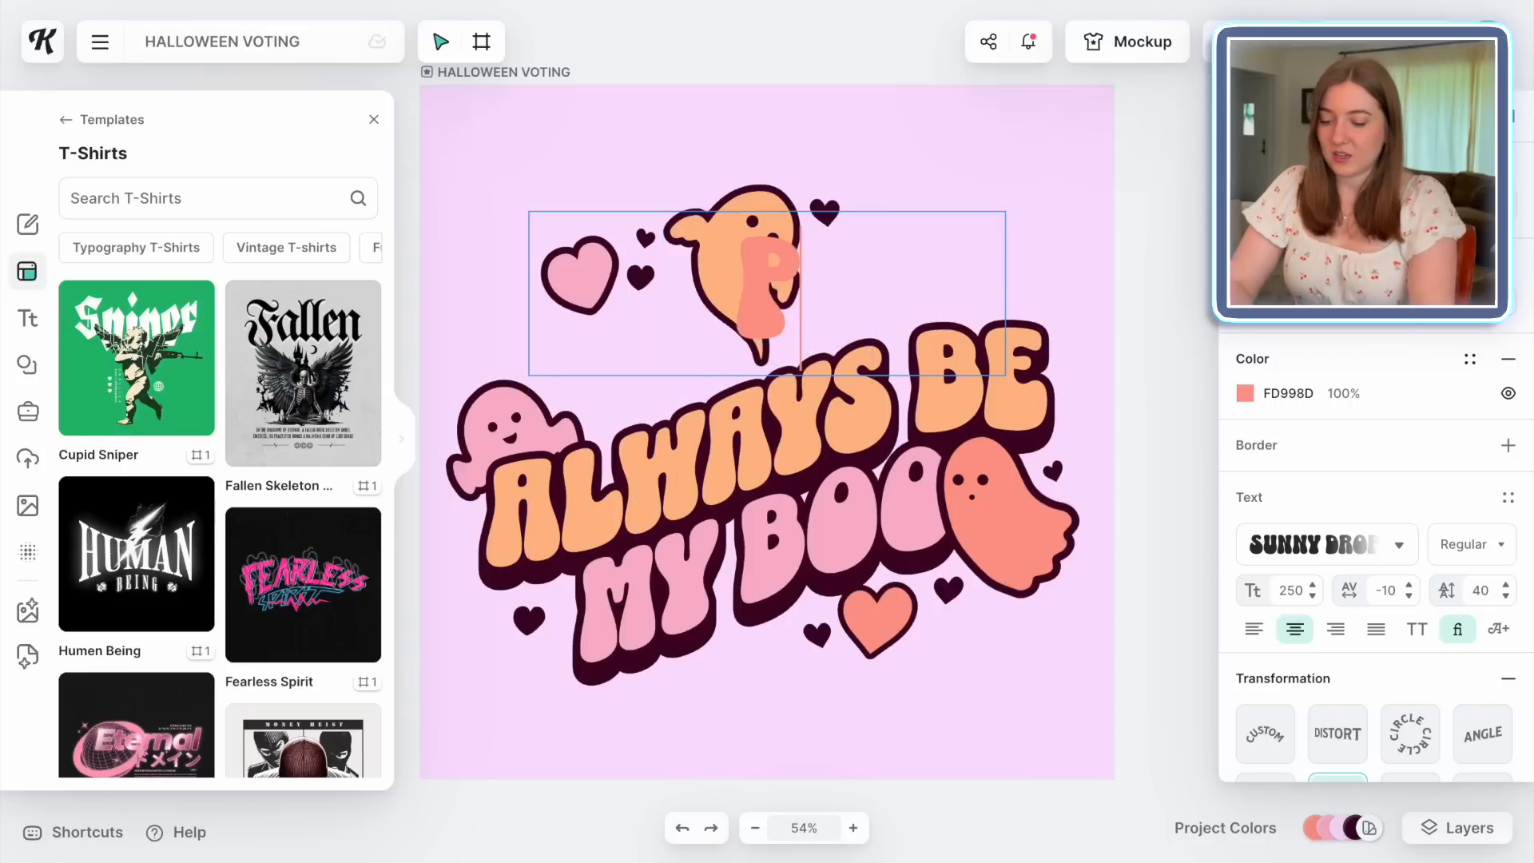
type("PUMPKIN")
key("Escape")
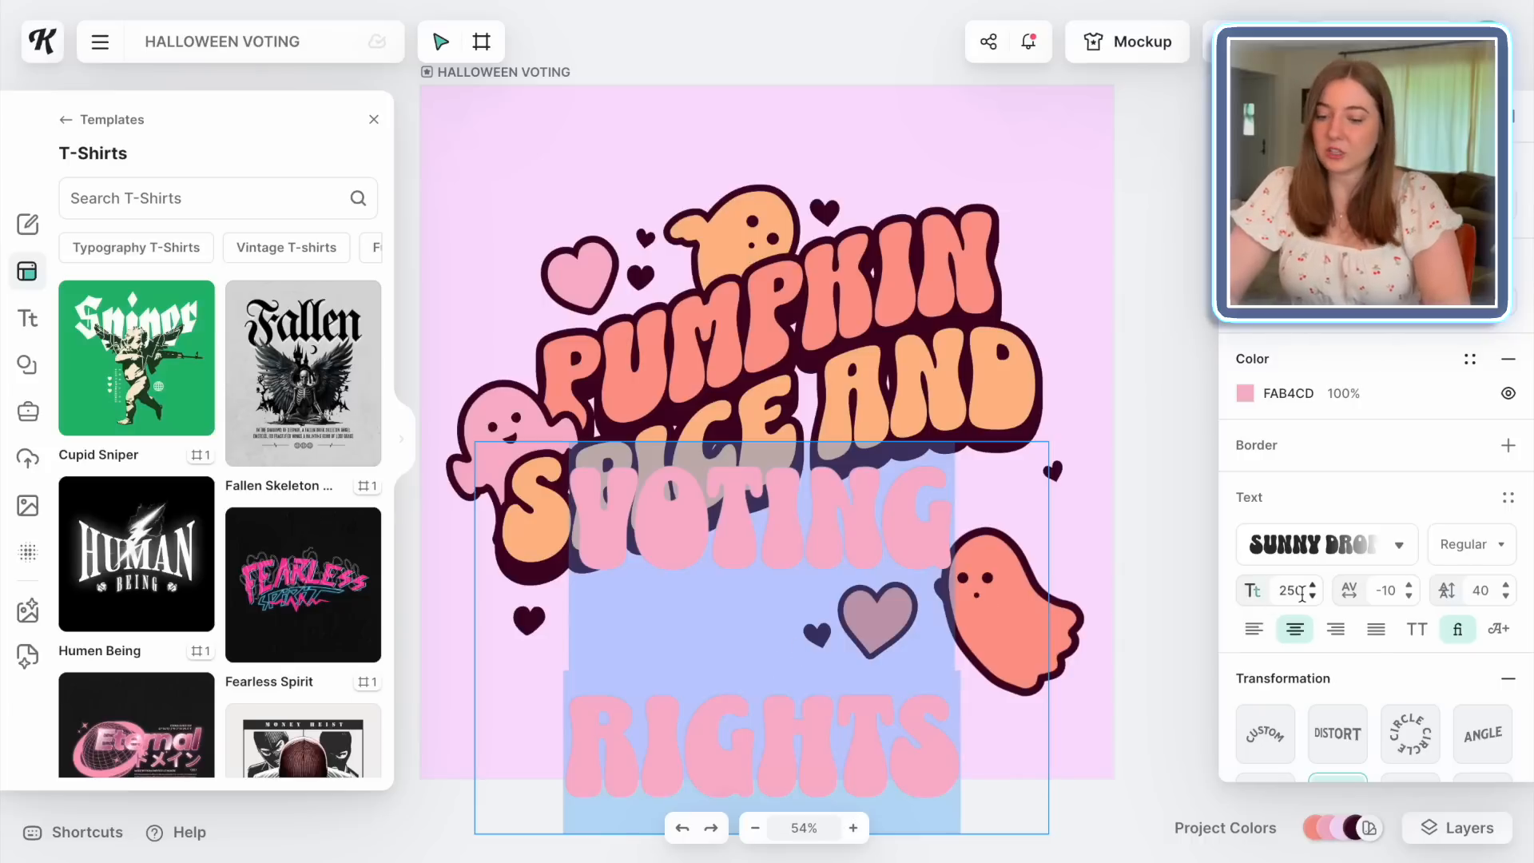
Reduce the font size of the VOTING RIGHTS line to 189 so the whole phrase fits on one curved line
double_click(1290, 590)
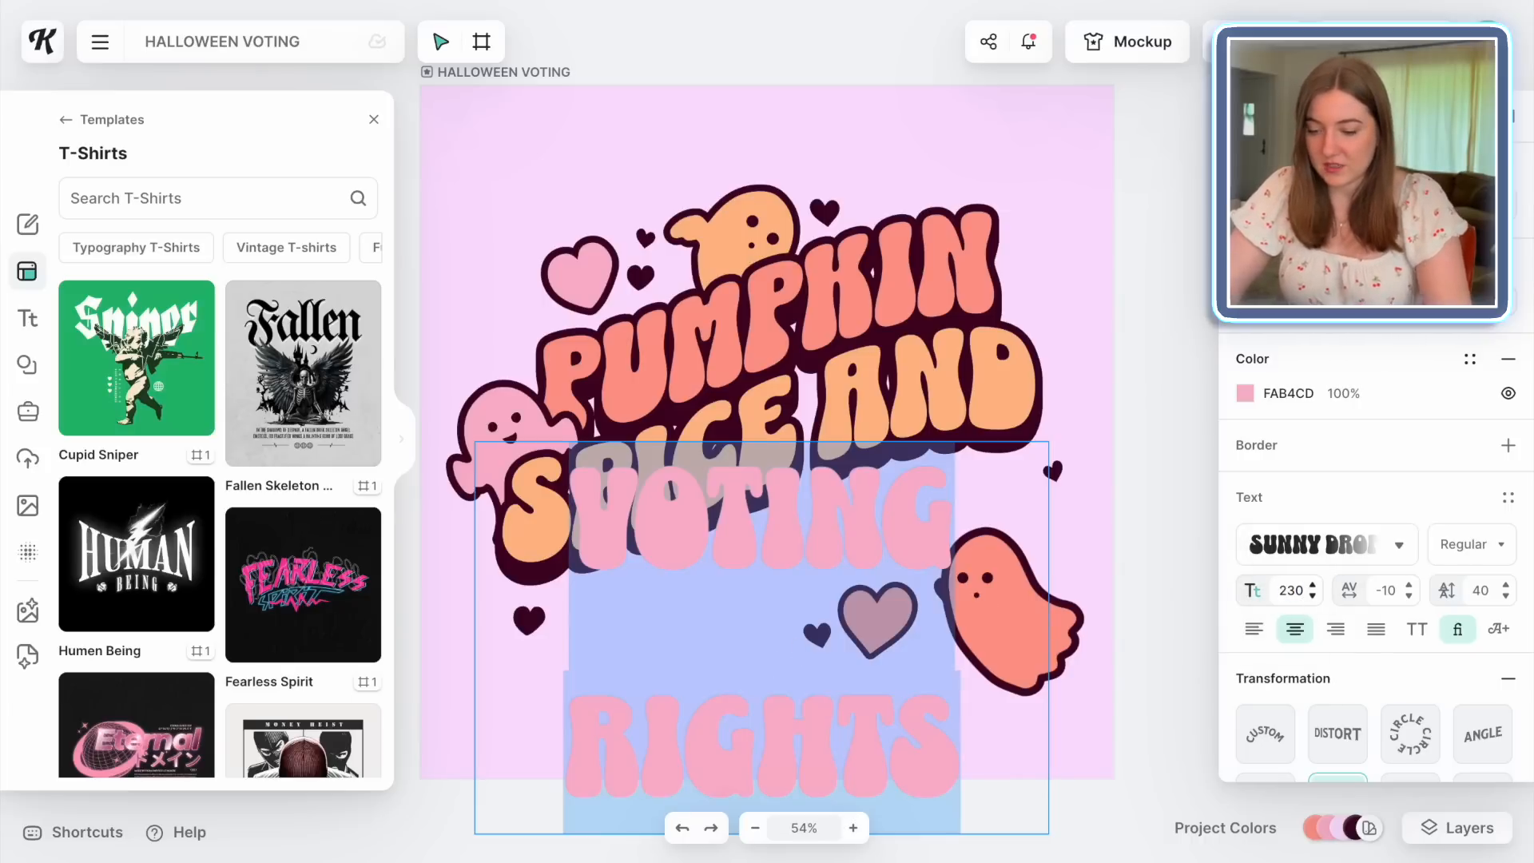
left_click(1312, 595)
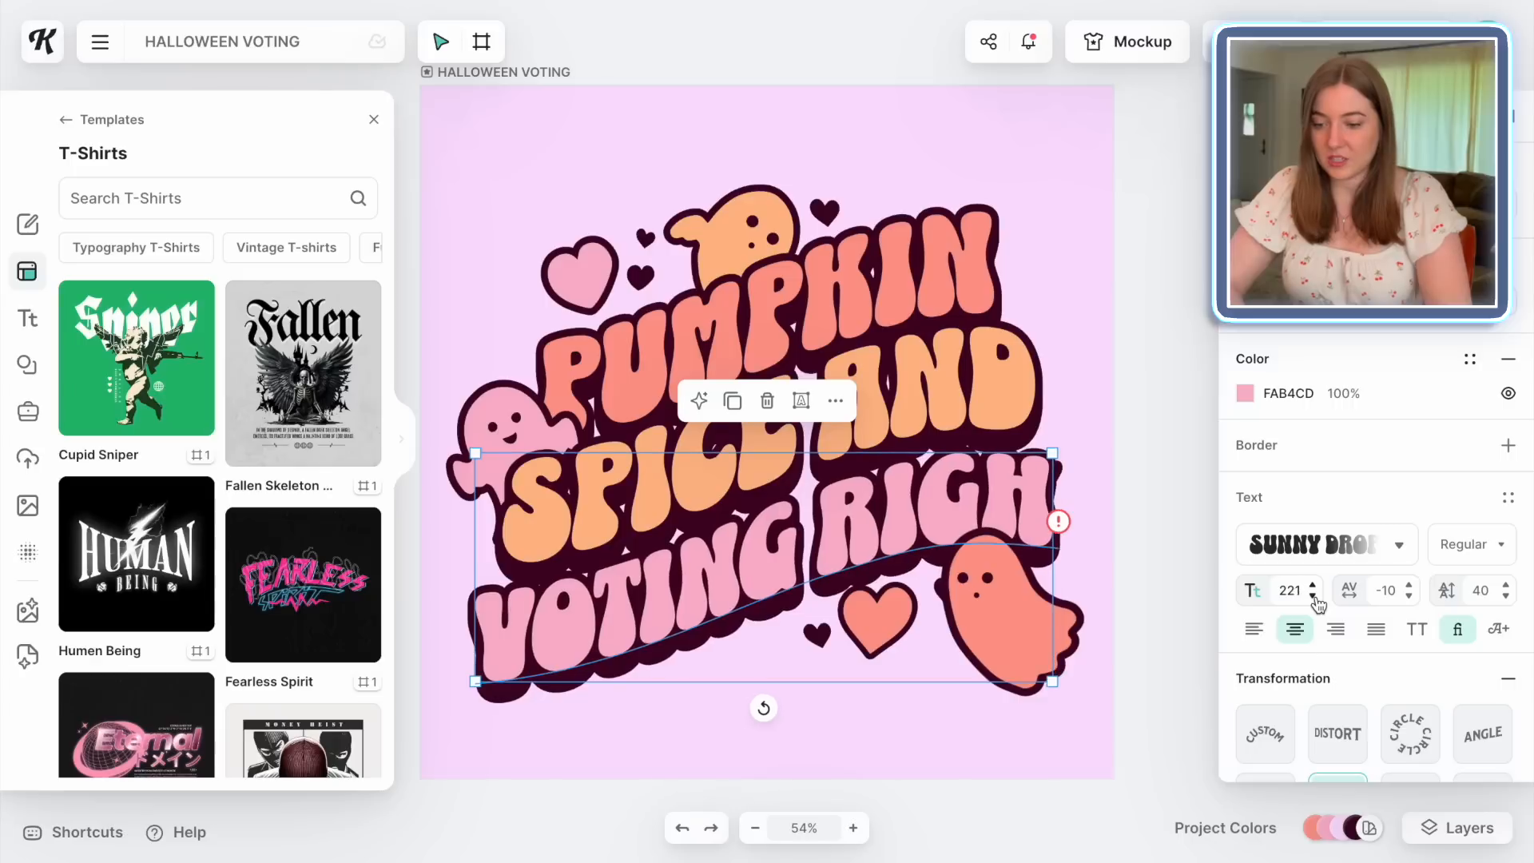
left_click(1312, 596)
left_click(1312, 596)
left_click(1313, 596)
left_click(1312, 596)
left_click(1313, 595)
left_click(1312, 596)
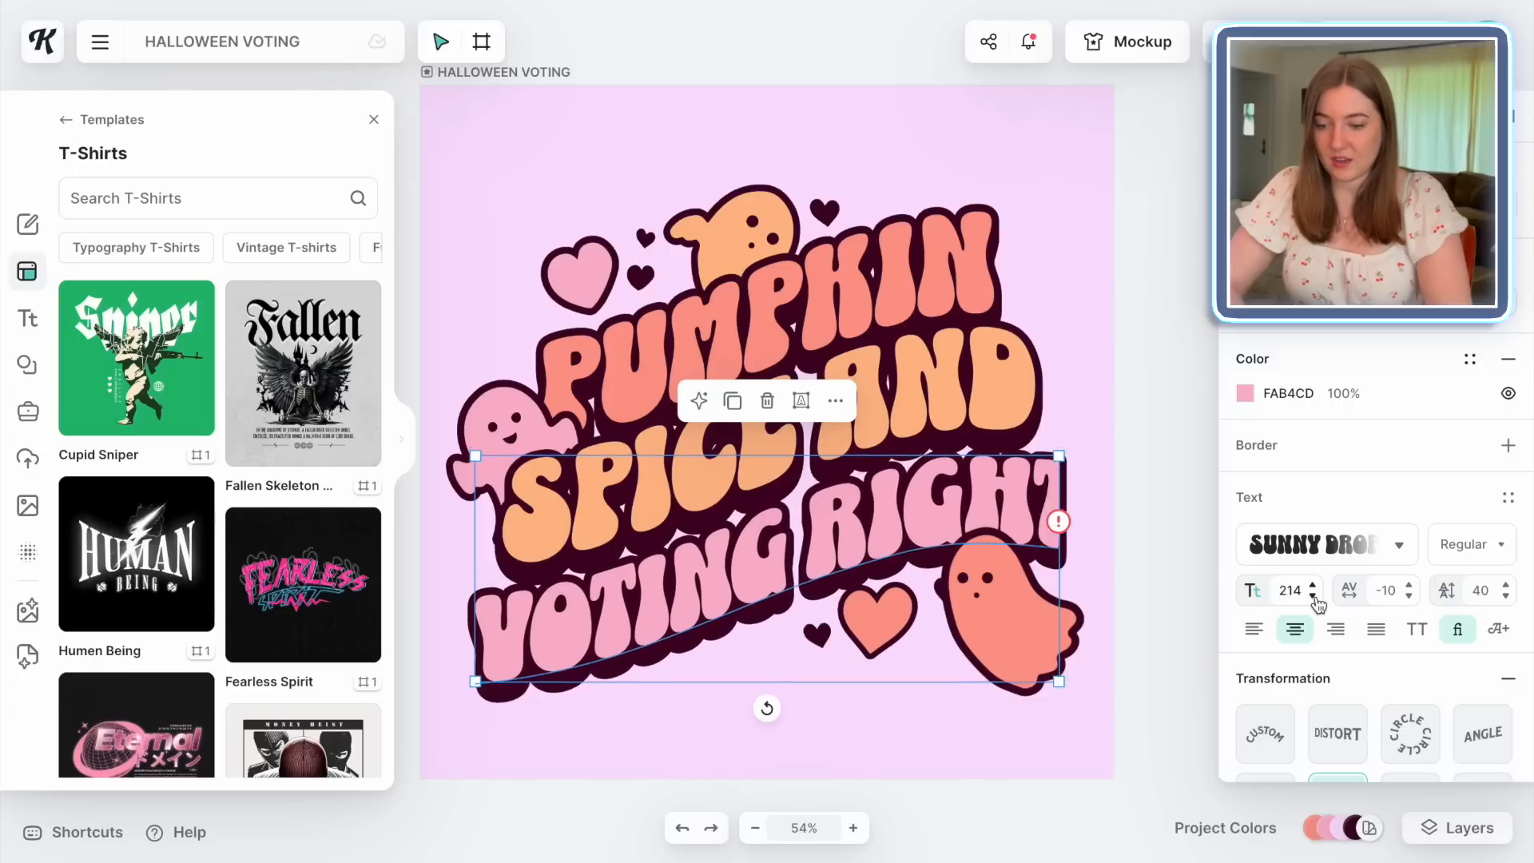
left_click(1163, 610)
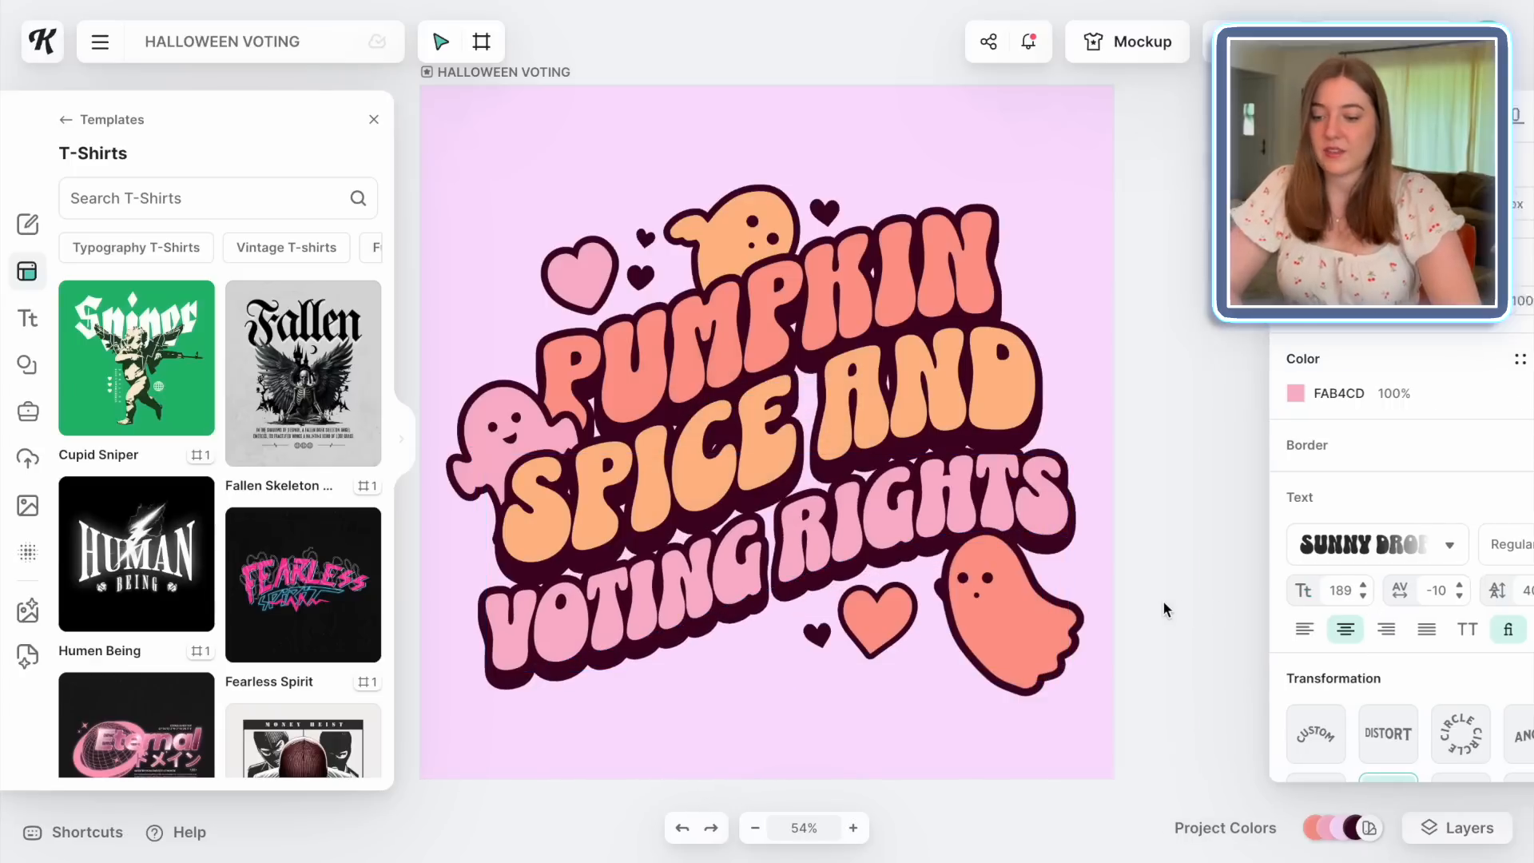
Delete the small dark hearts around the text and reposition the coral ghost just below RIGHTS
left_click_drag(949, 631, 966, 654)
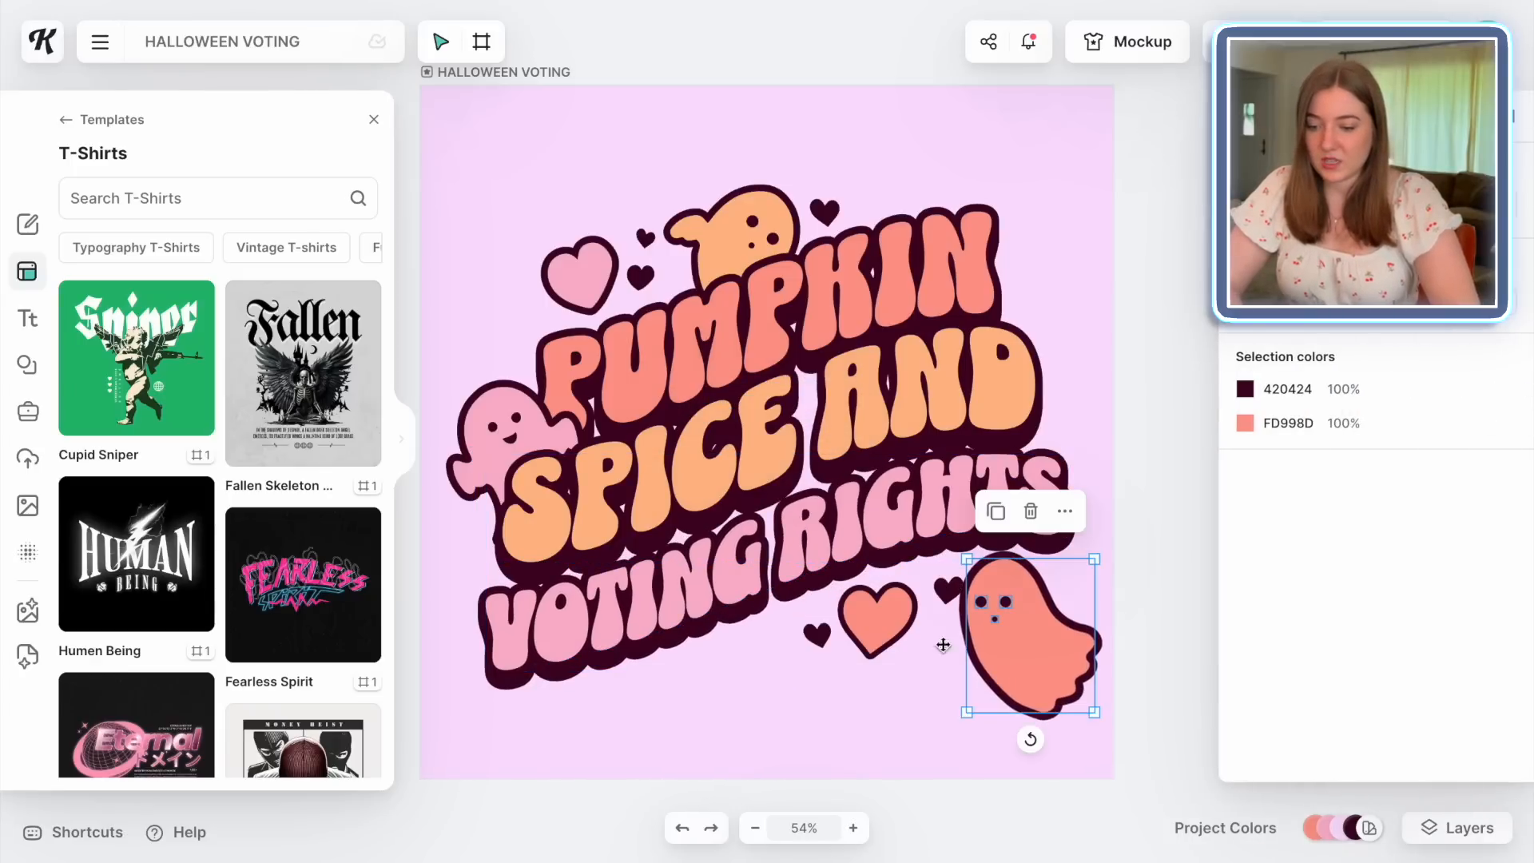
left_click(948, 603)
key("Delete")
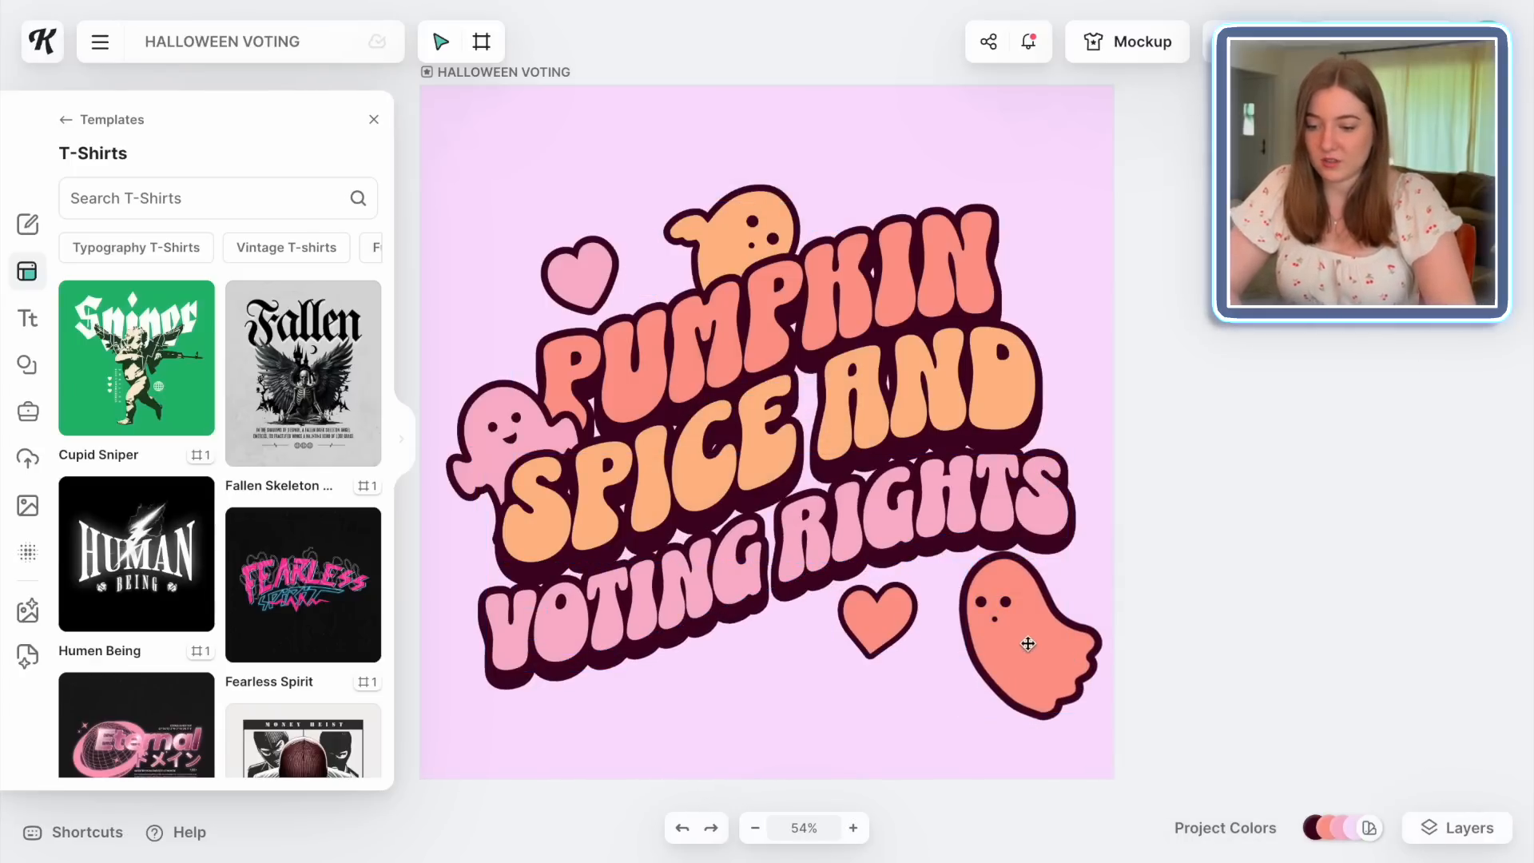
left_click_drag(1028, 644, 995, 613)
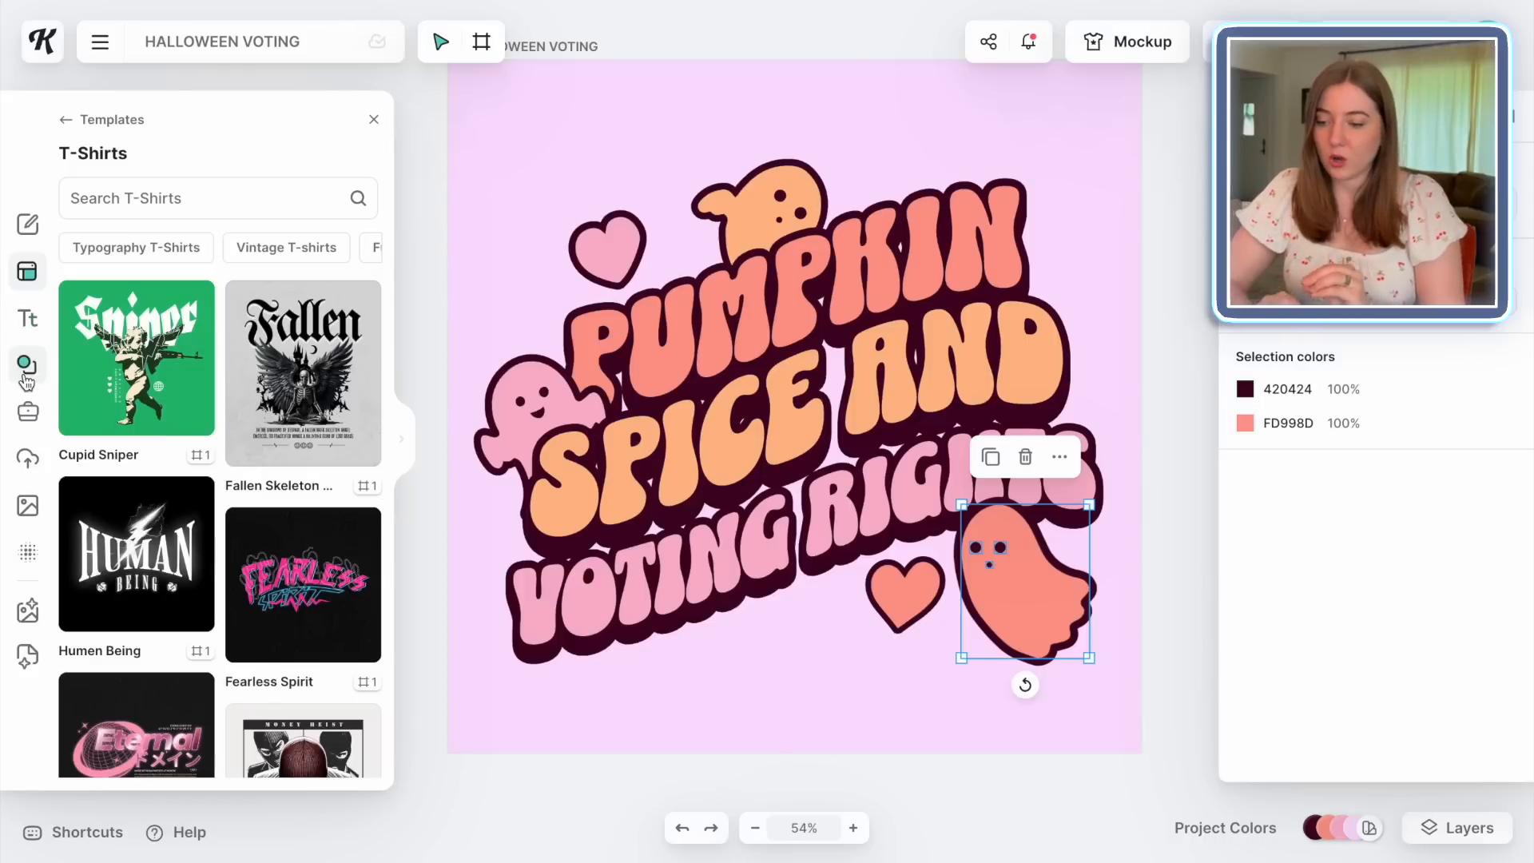
Search the elements for USA and AMERICAN FLAG, and place a small waving flag on a pole beside the top ghost
left_click(26, 375)
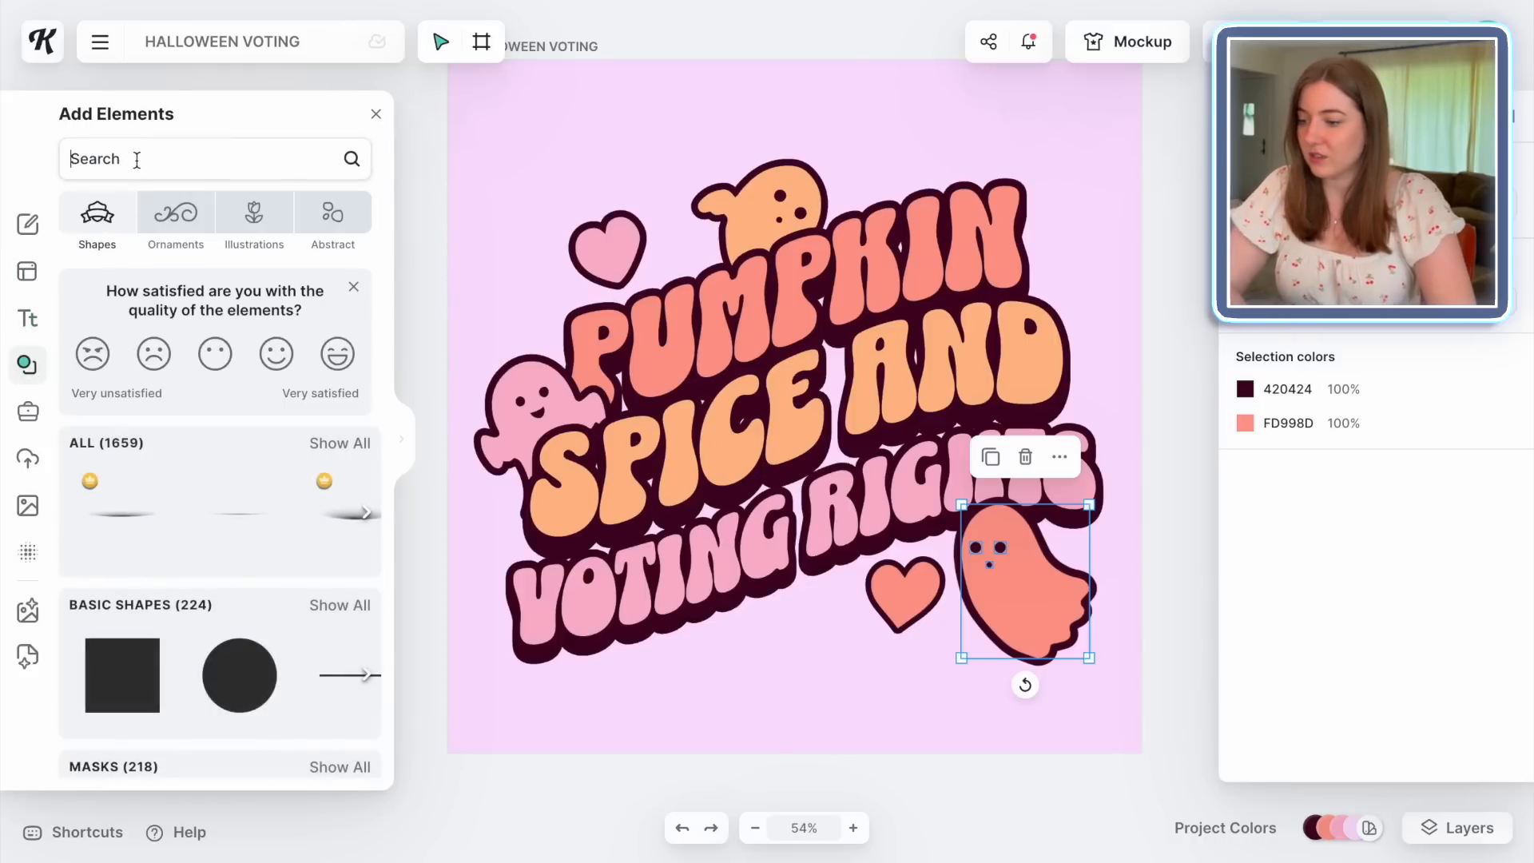
left_click(137, 159)
type("USA")
key("Return")
scroll(309, 500, "down", 1)
scroll(309, 500, "down", 3)
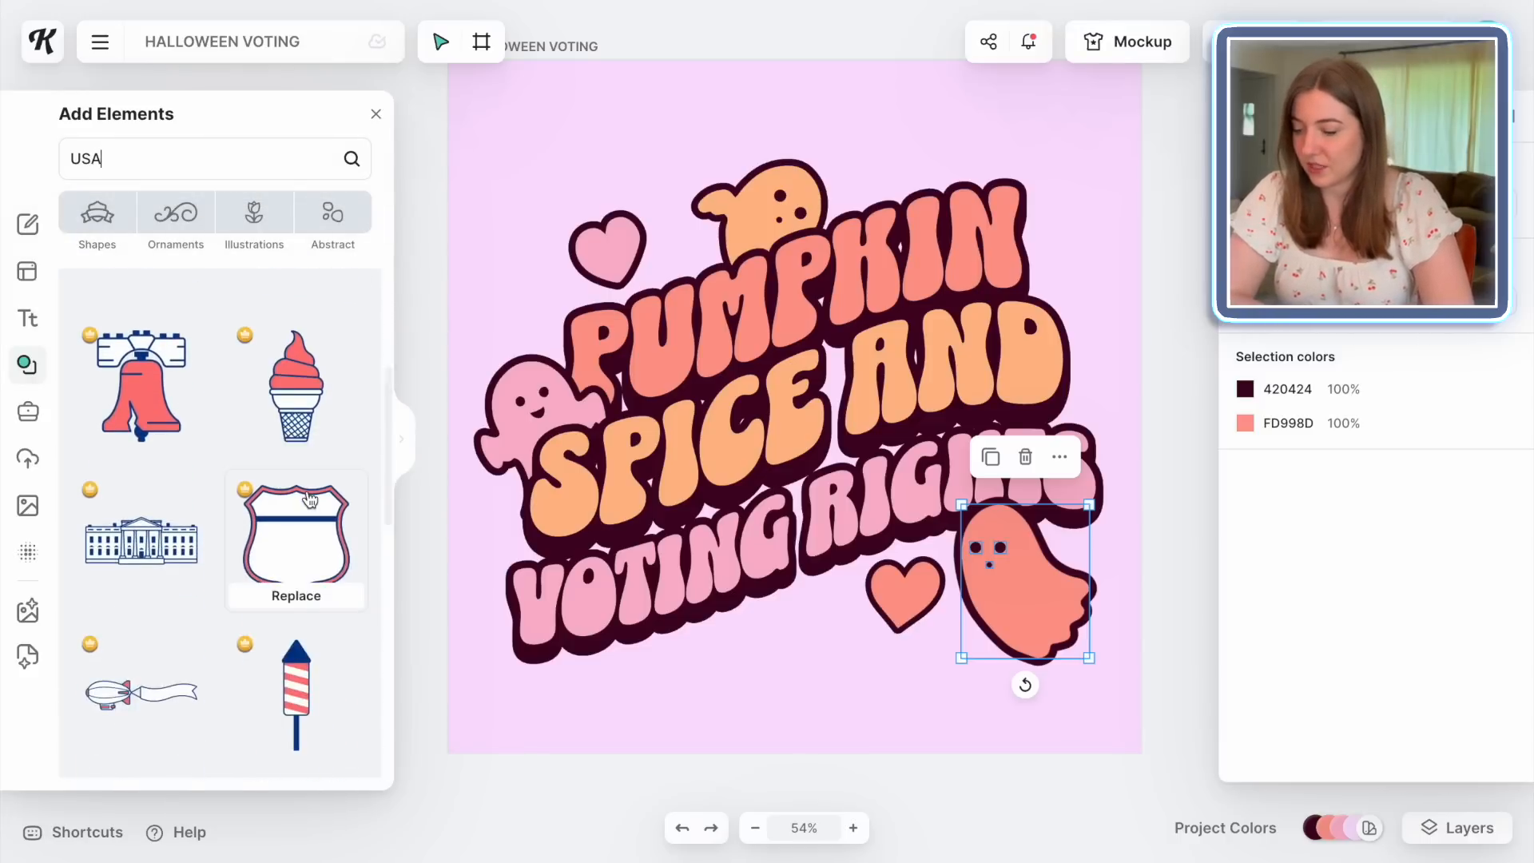
left_click(309, 500)
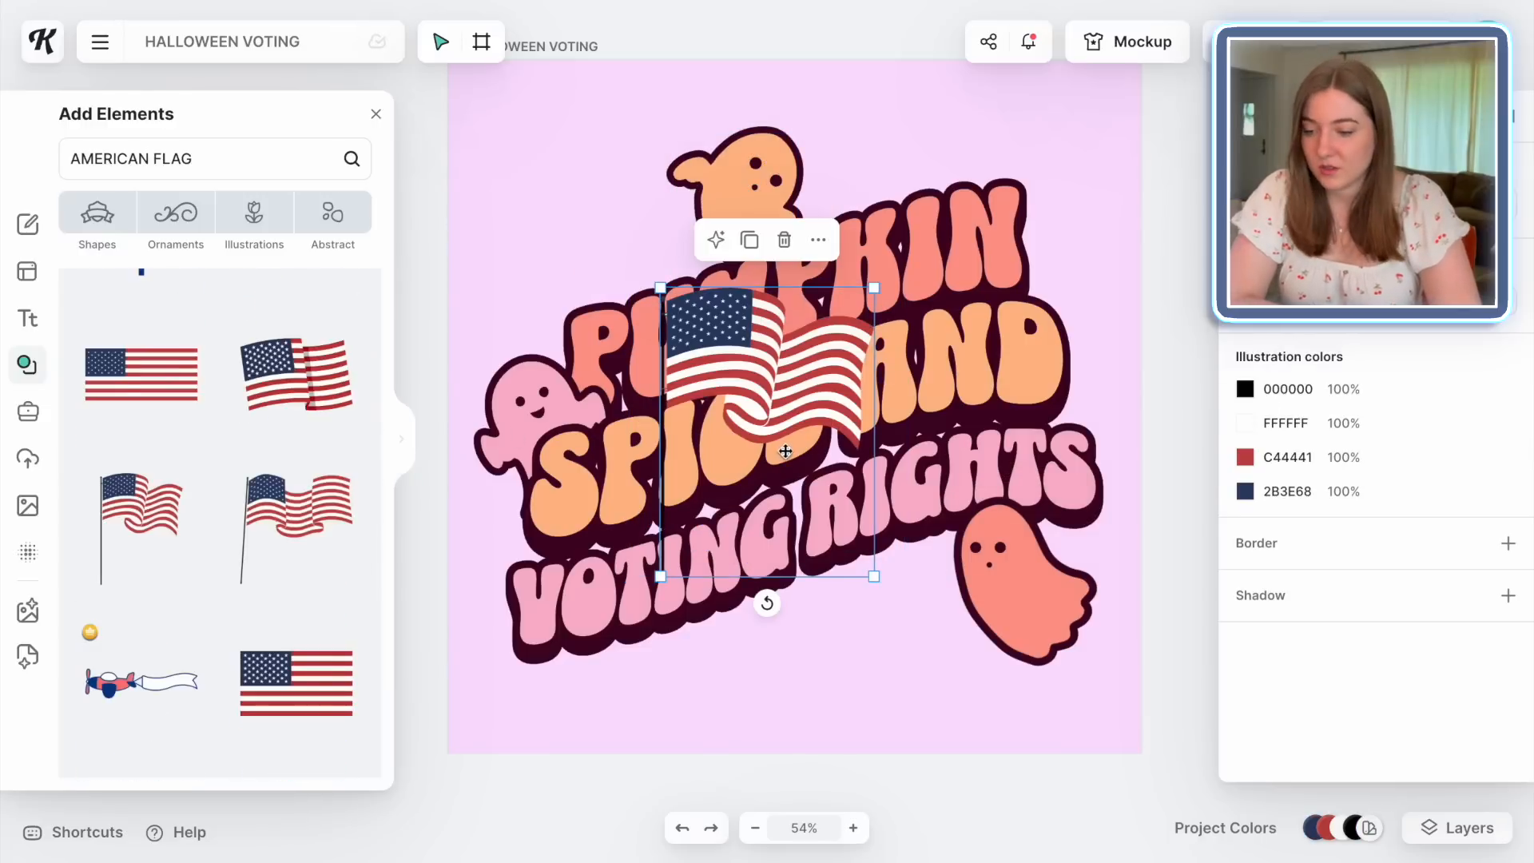
left_click_drag(731, 395, 879, 275)
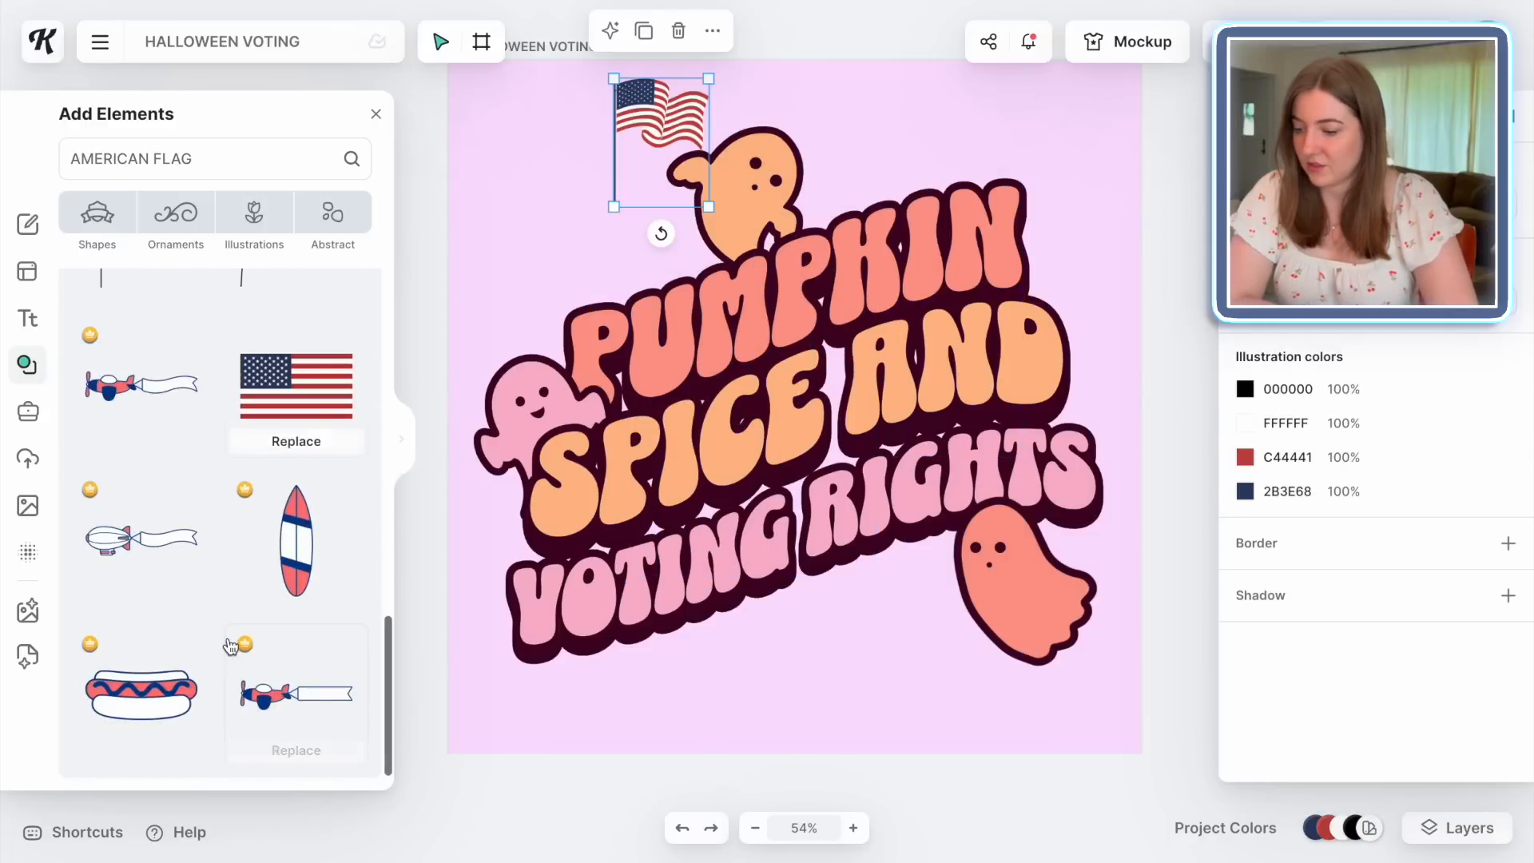
Add the pair of stars-and-stripes star illustrations below the VOTING RIGHTS line, next to the coral ghost
scroll(233, 644, "up", 10)
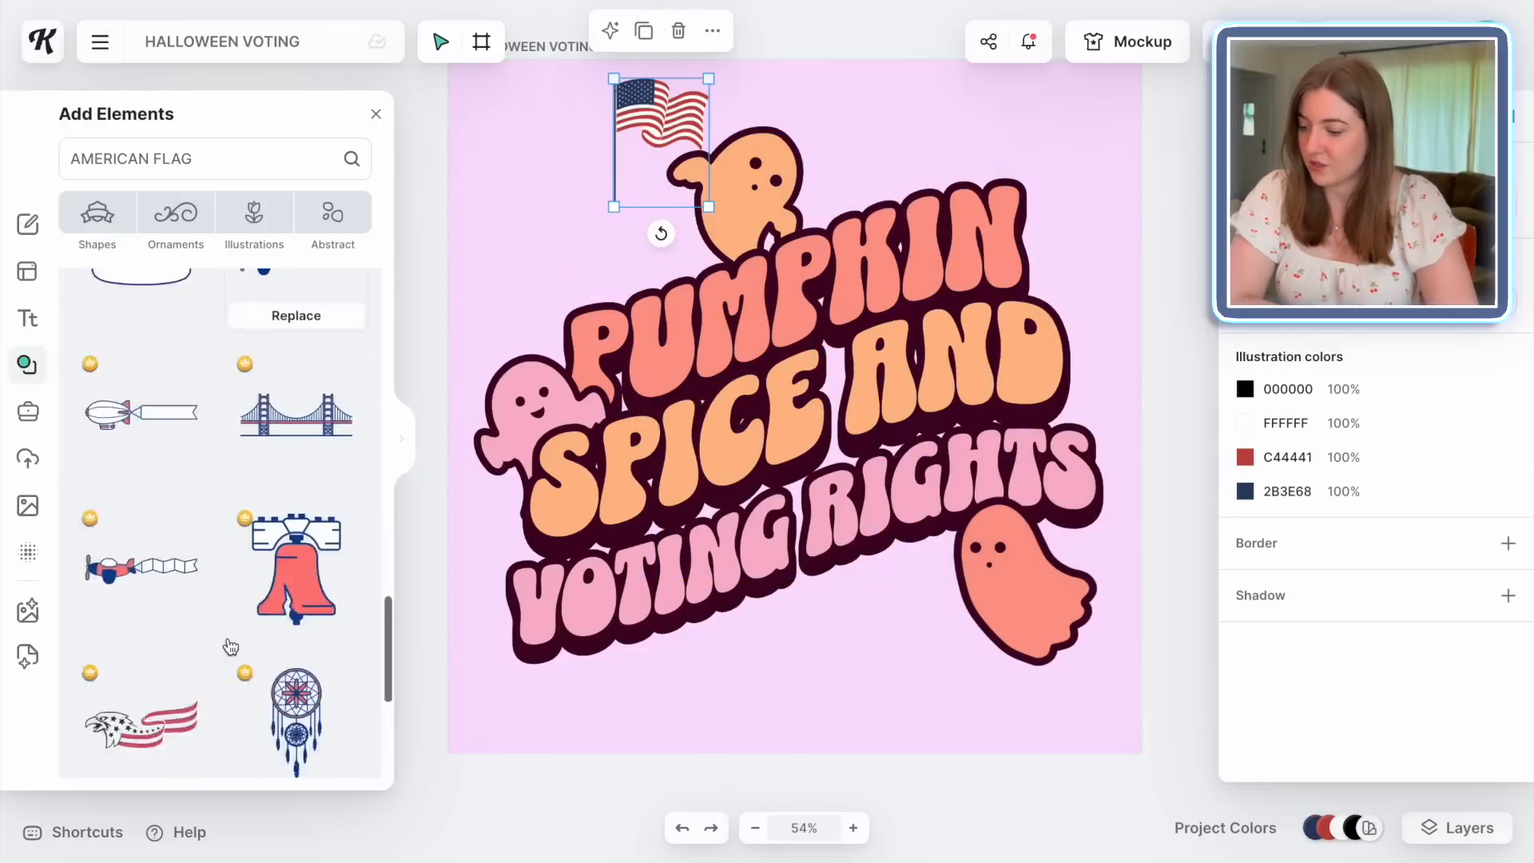
left_click(139, 496)
left_click_drag(797, 440, 834, 669)
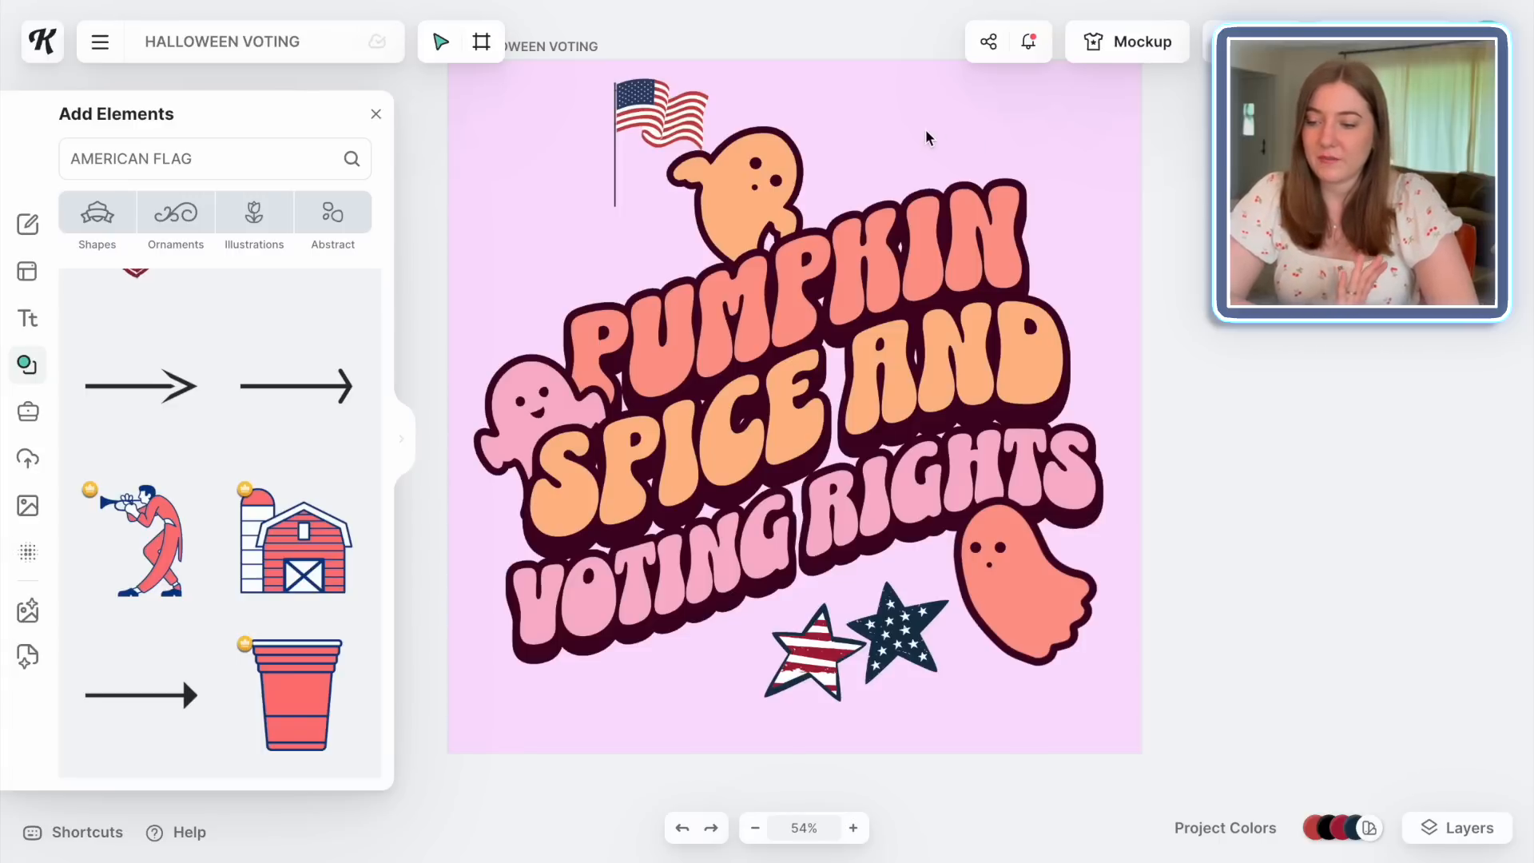
Change the artboard's Background layer color to white
left_click(1459, 827)
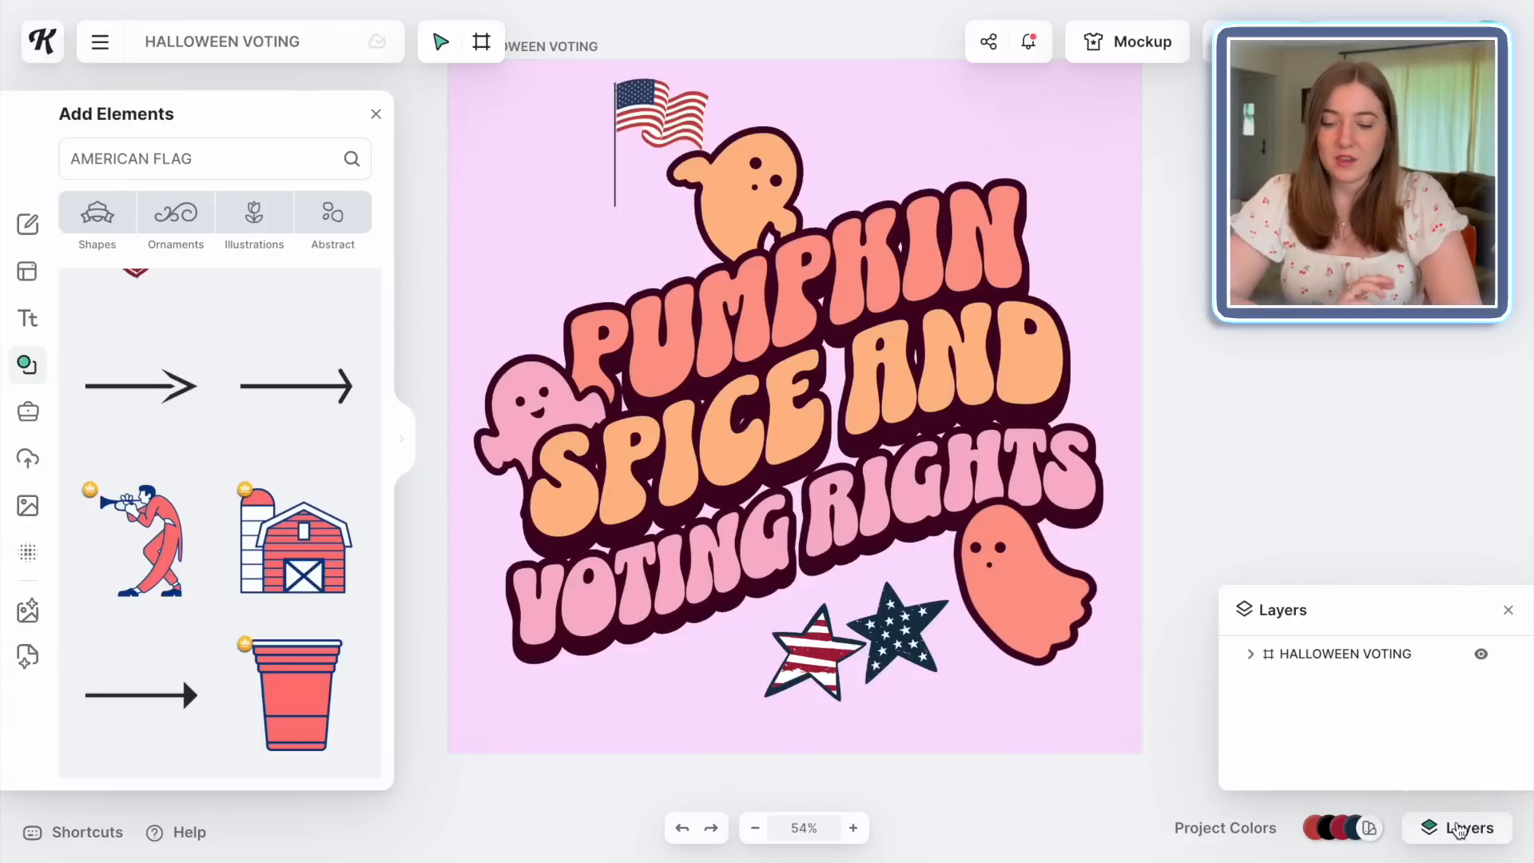
left_click(1271, 668)
left_click(1244, 464)
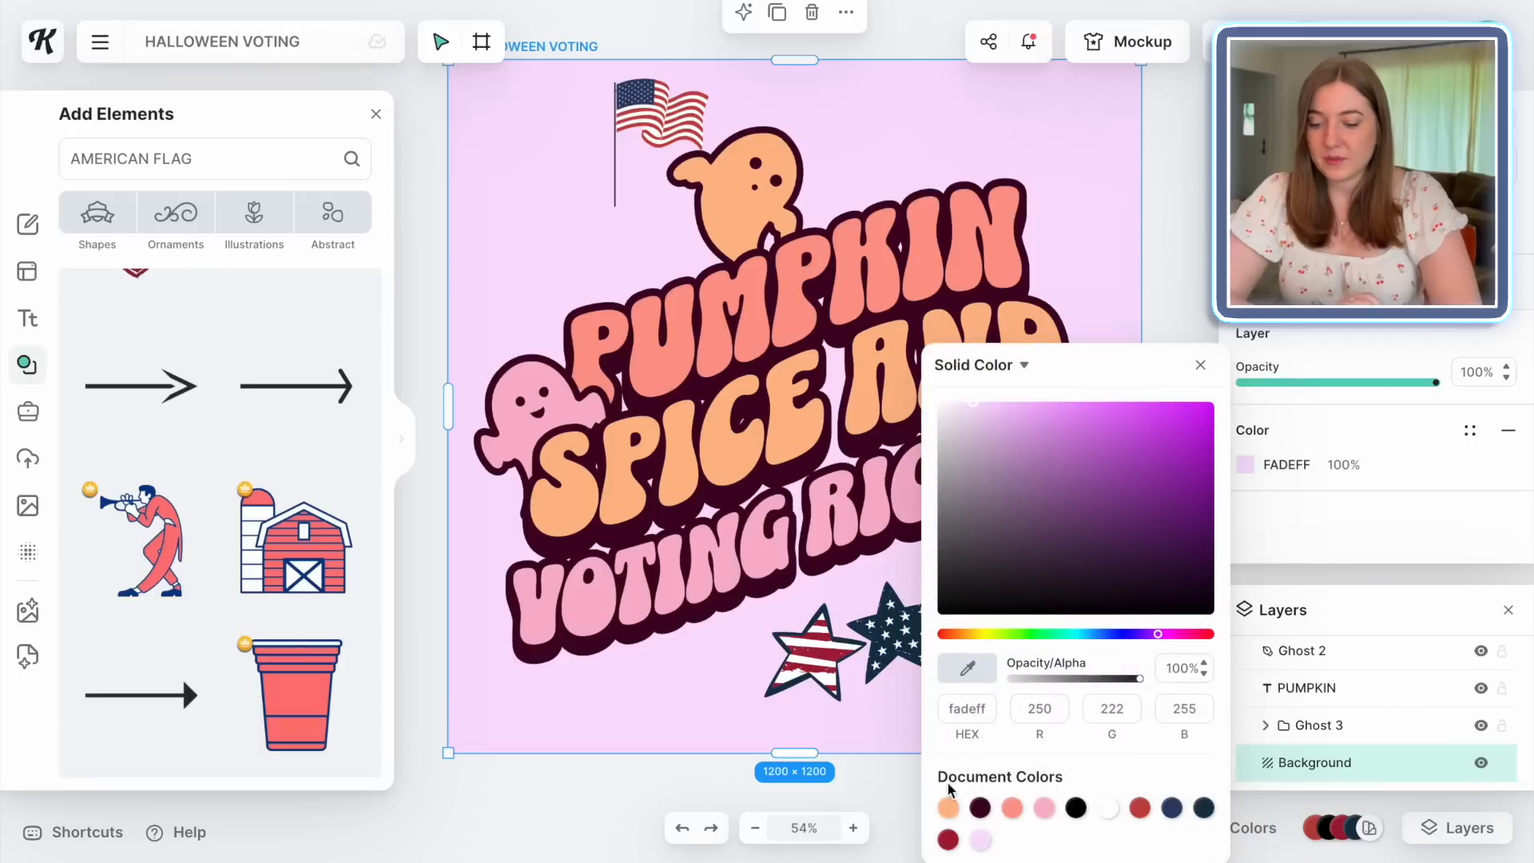
left_click(1108, 808)
left_click(1197, 334)
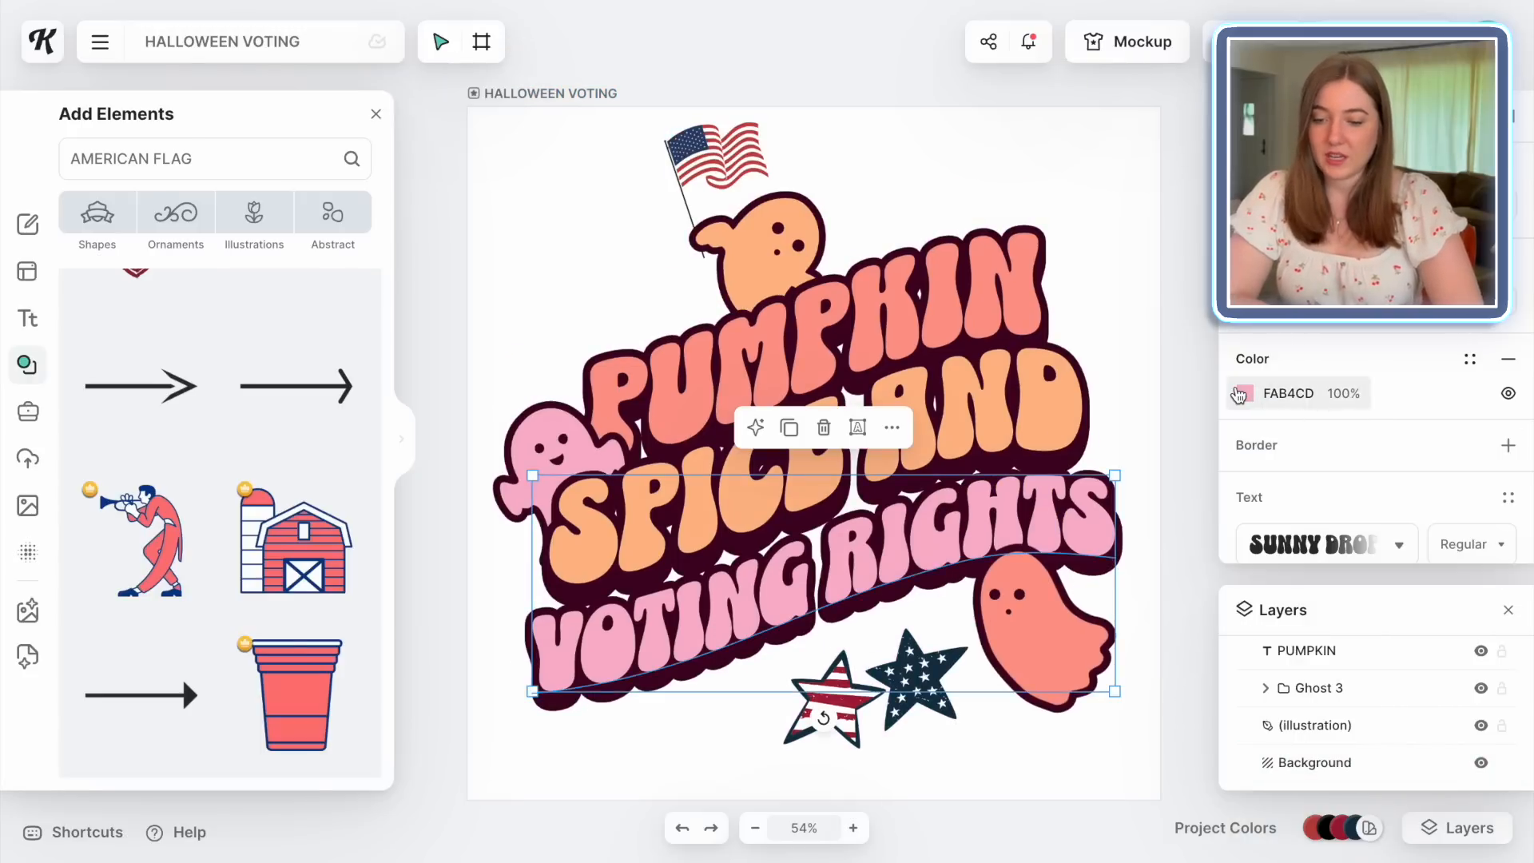
Recolor the VOTING RIGHTS text and the pink smiling ghost with the flag's red C44441
left_click(1239, 393)
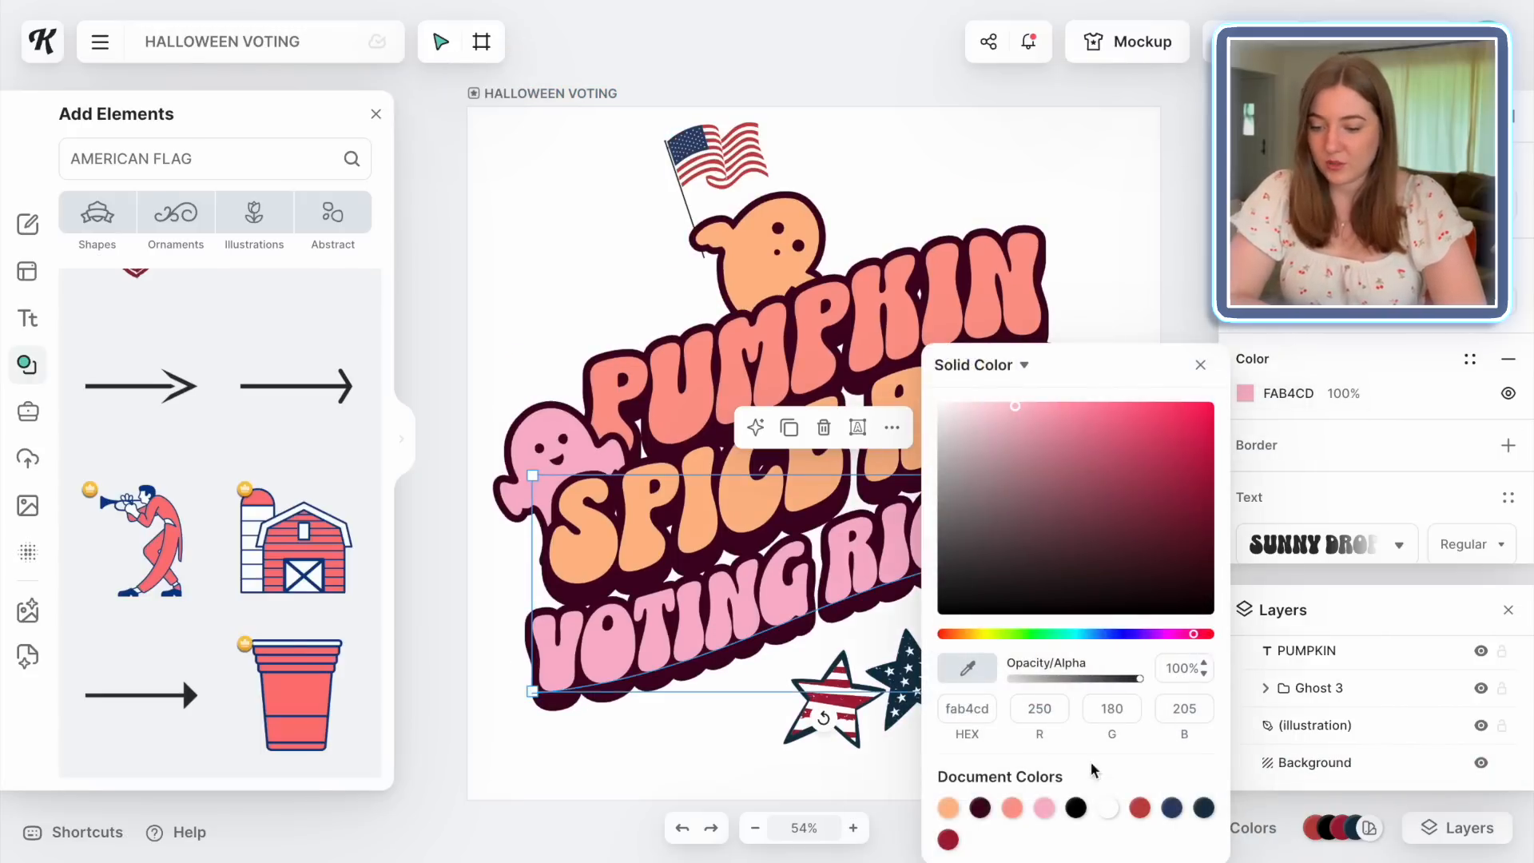
left_click(1140, 809)
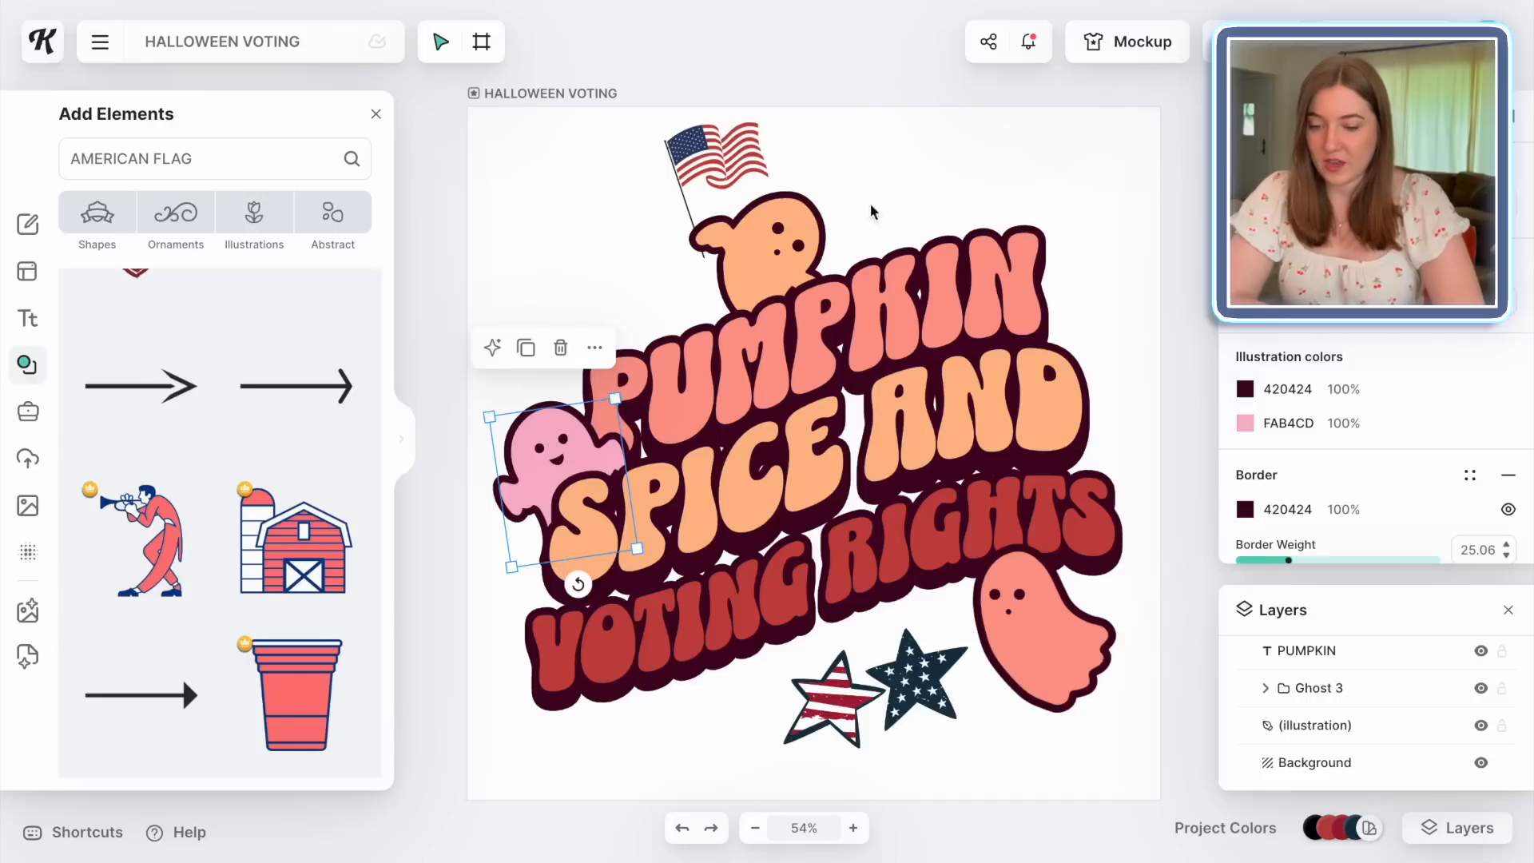
left_click(1245, 422)
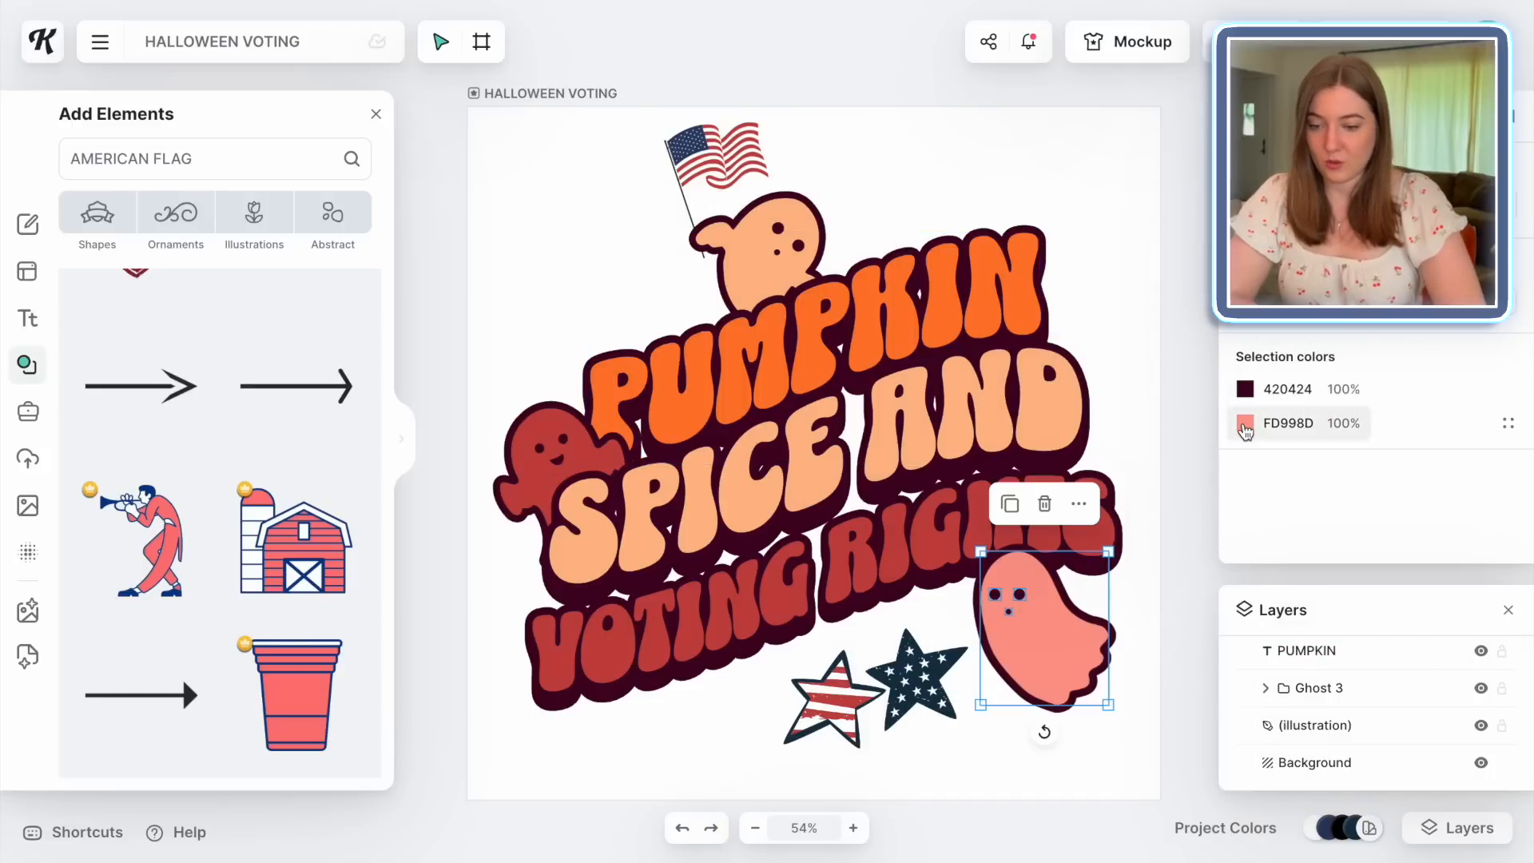
Change the stars' navy to the dark outline color 420424 and recolor the ghost below RIGHTS blue
left_click(1244, 426)
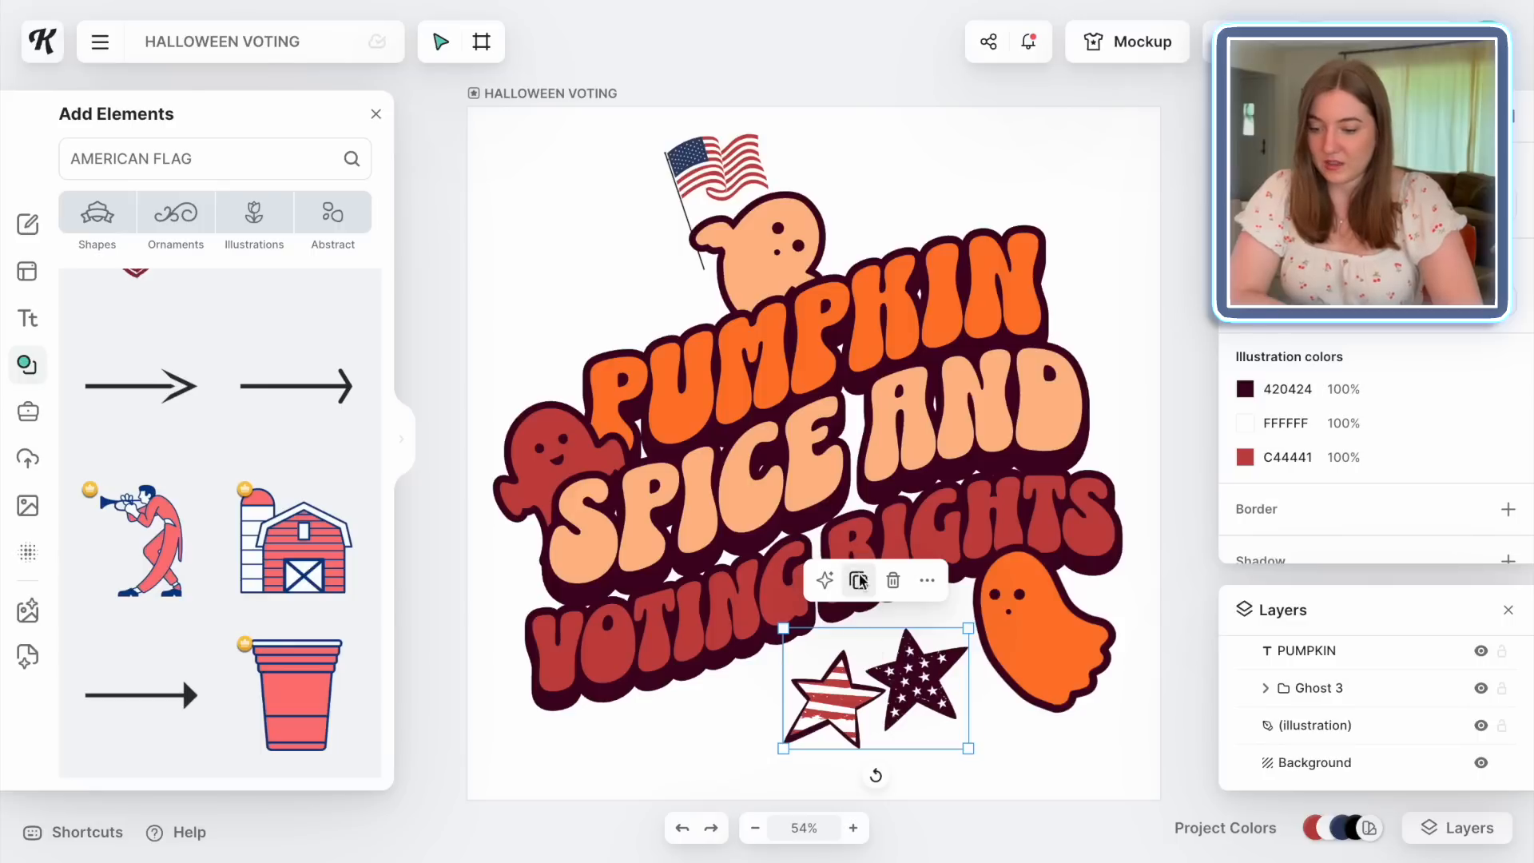
left_click(858, 581)
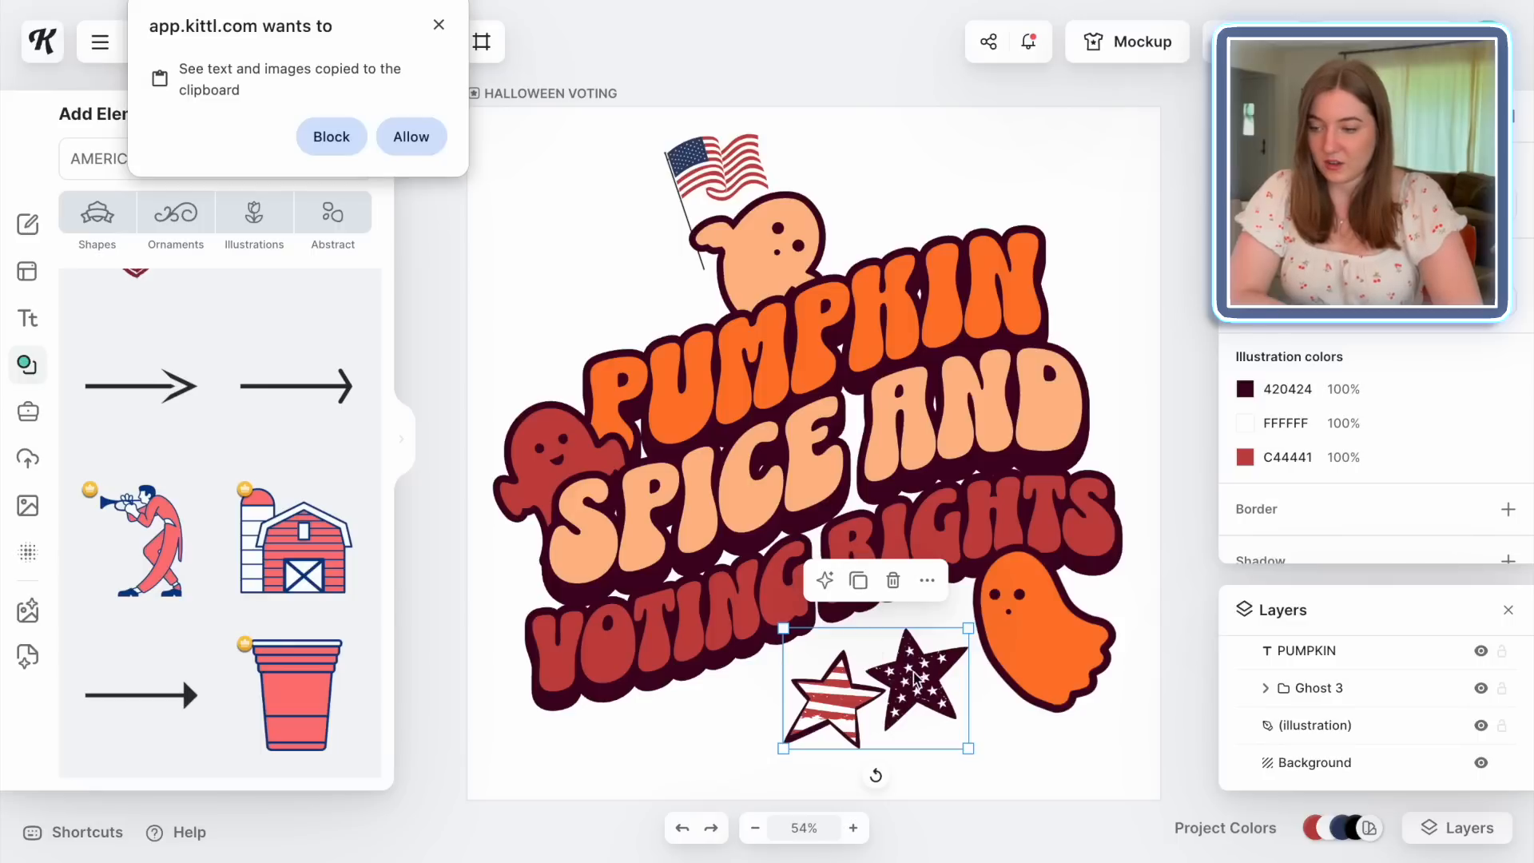
left_click(1017, 633)
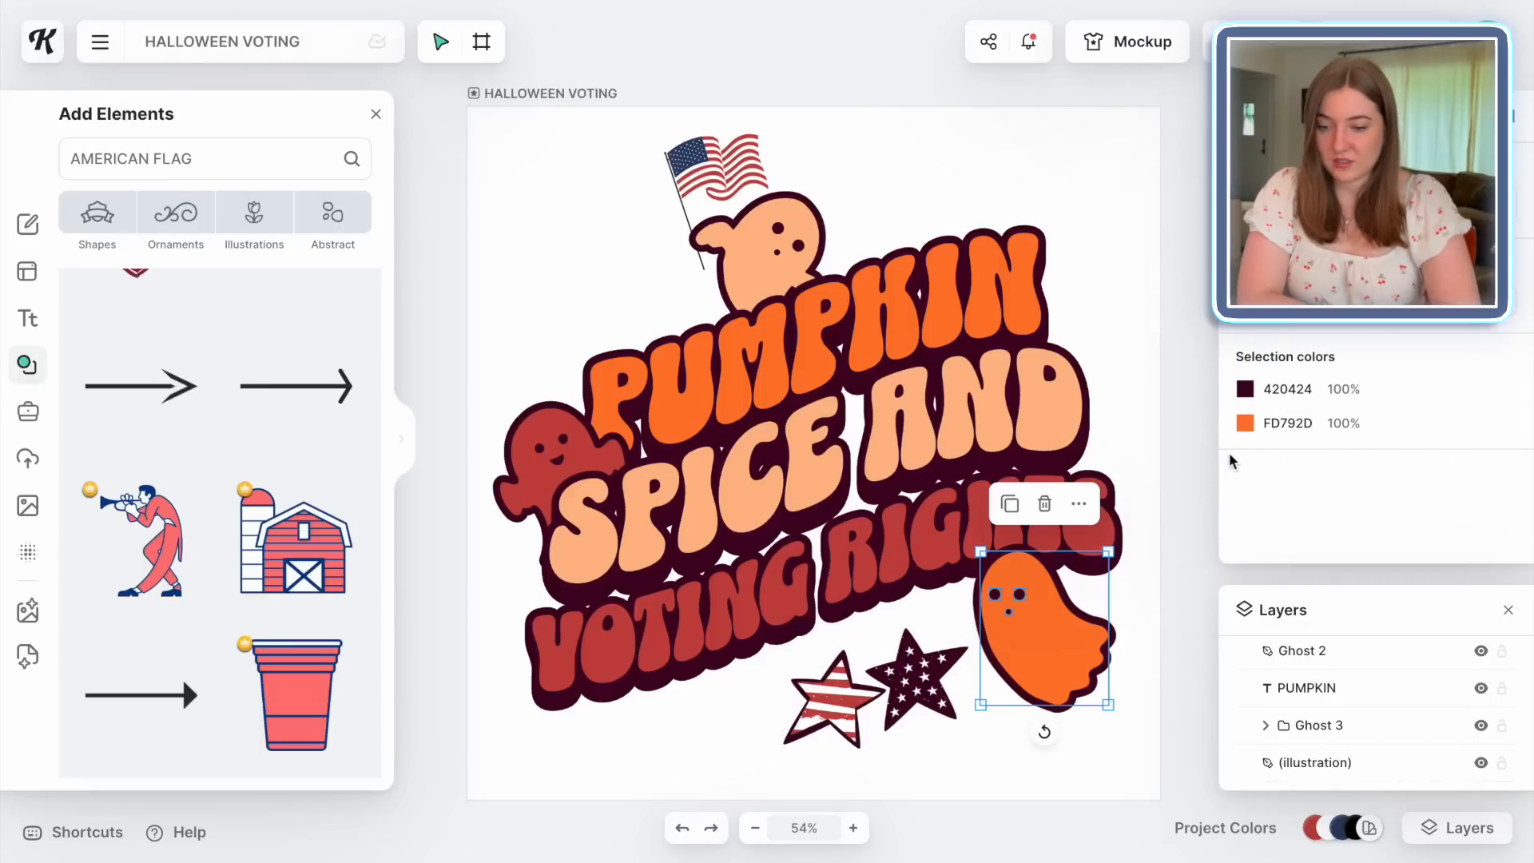
left_click(1246, 424)
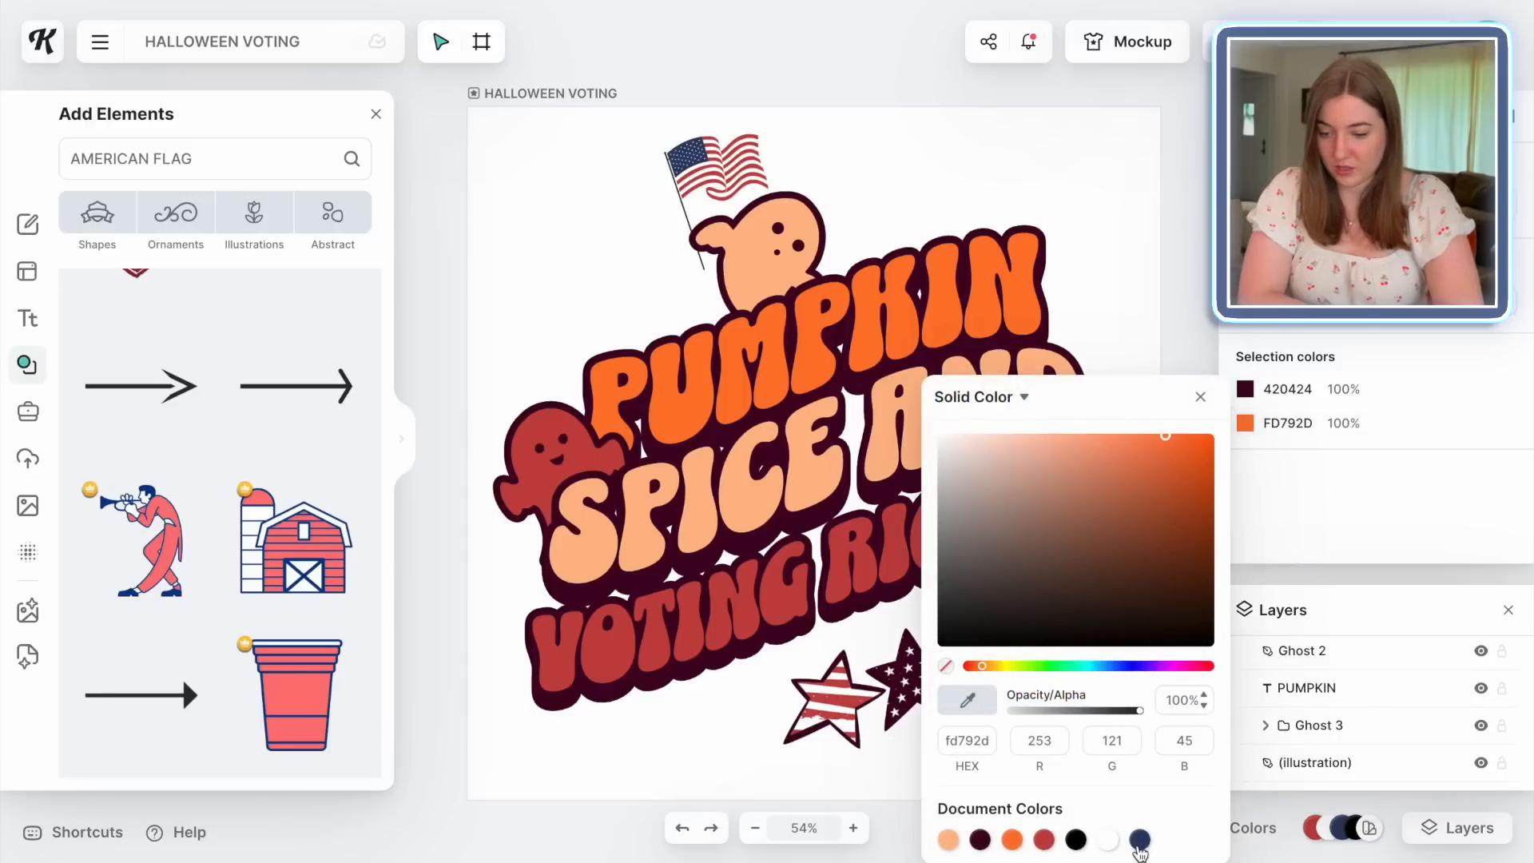
left_click(1140, 839)
key("Escape")
Recolor the PUMPKIN text with the lower ghost's blue, 4F679D
left_click(721, 368)
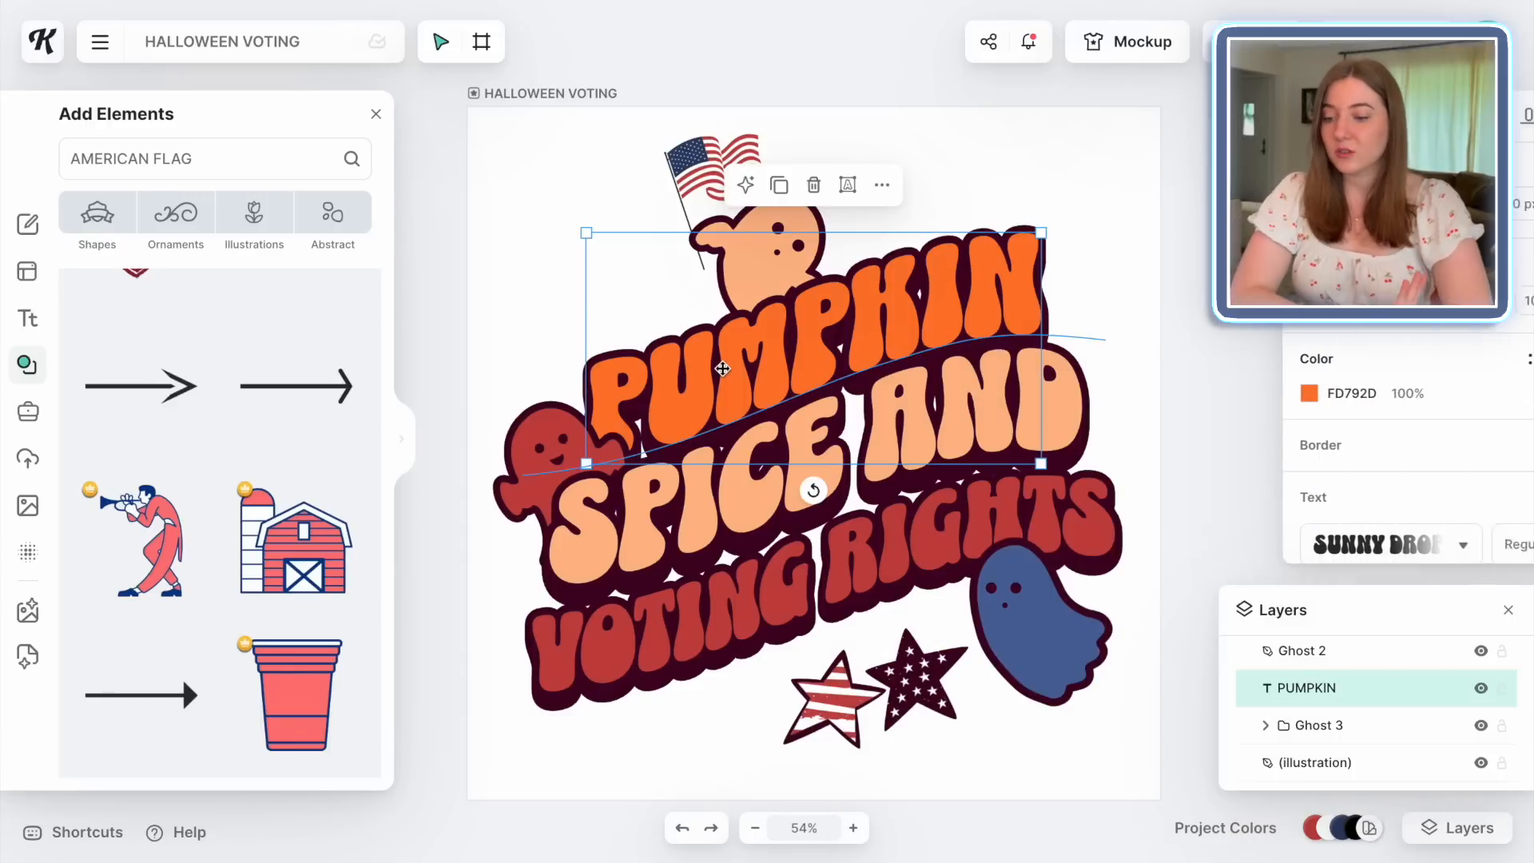
left_click(1250, 396)
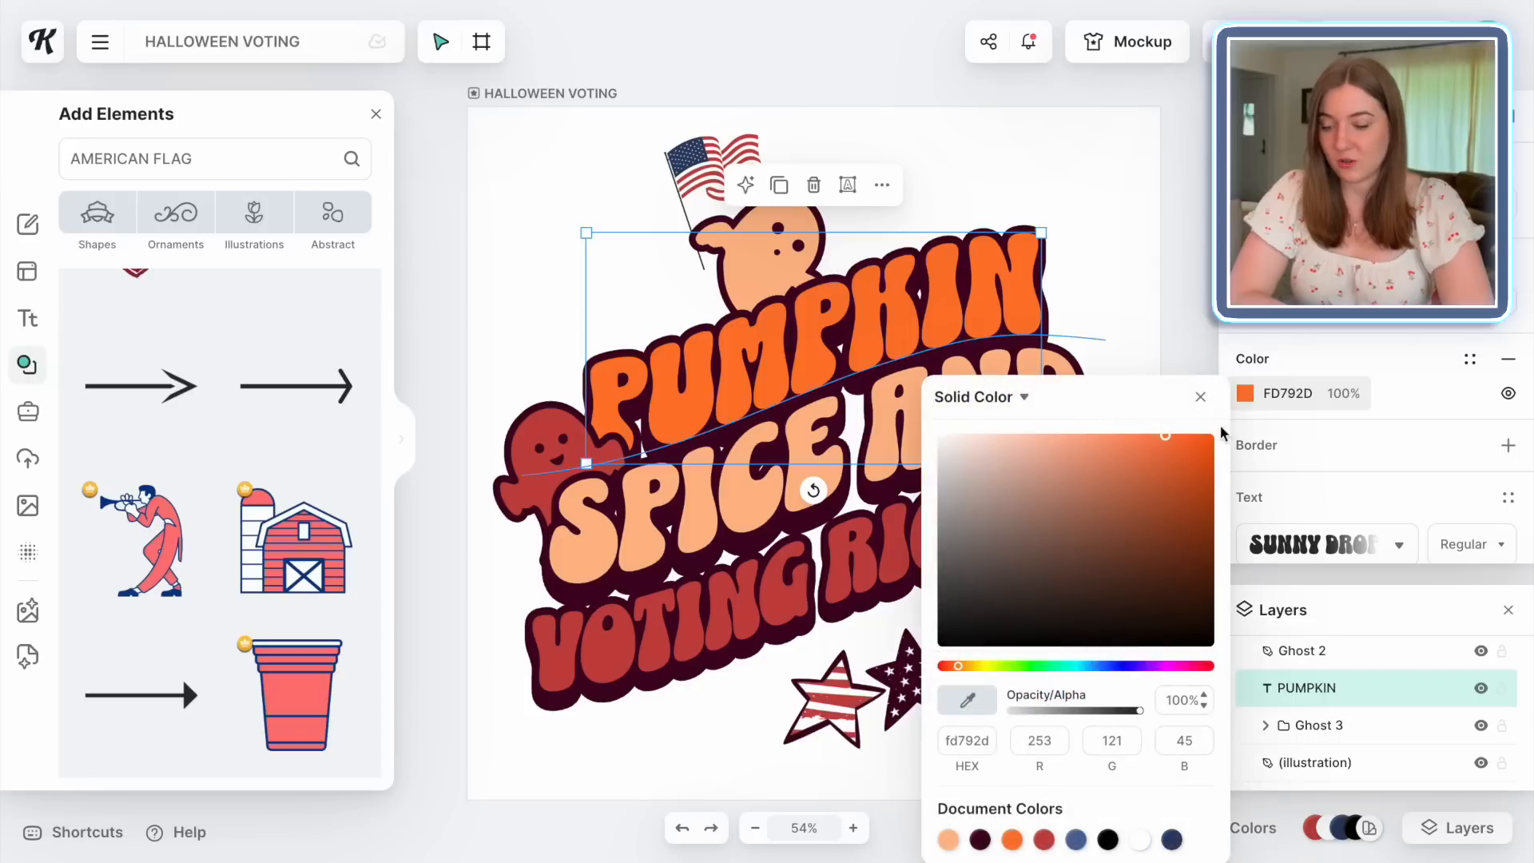
left_click_drag(1109, 445, 959, 435)
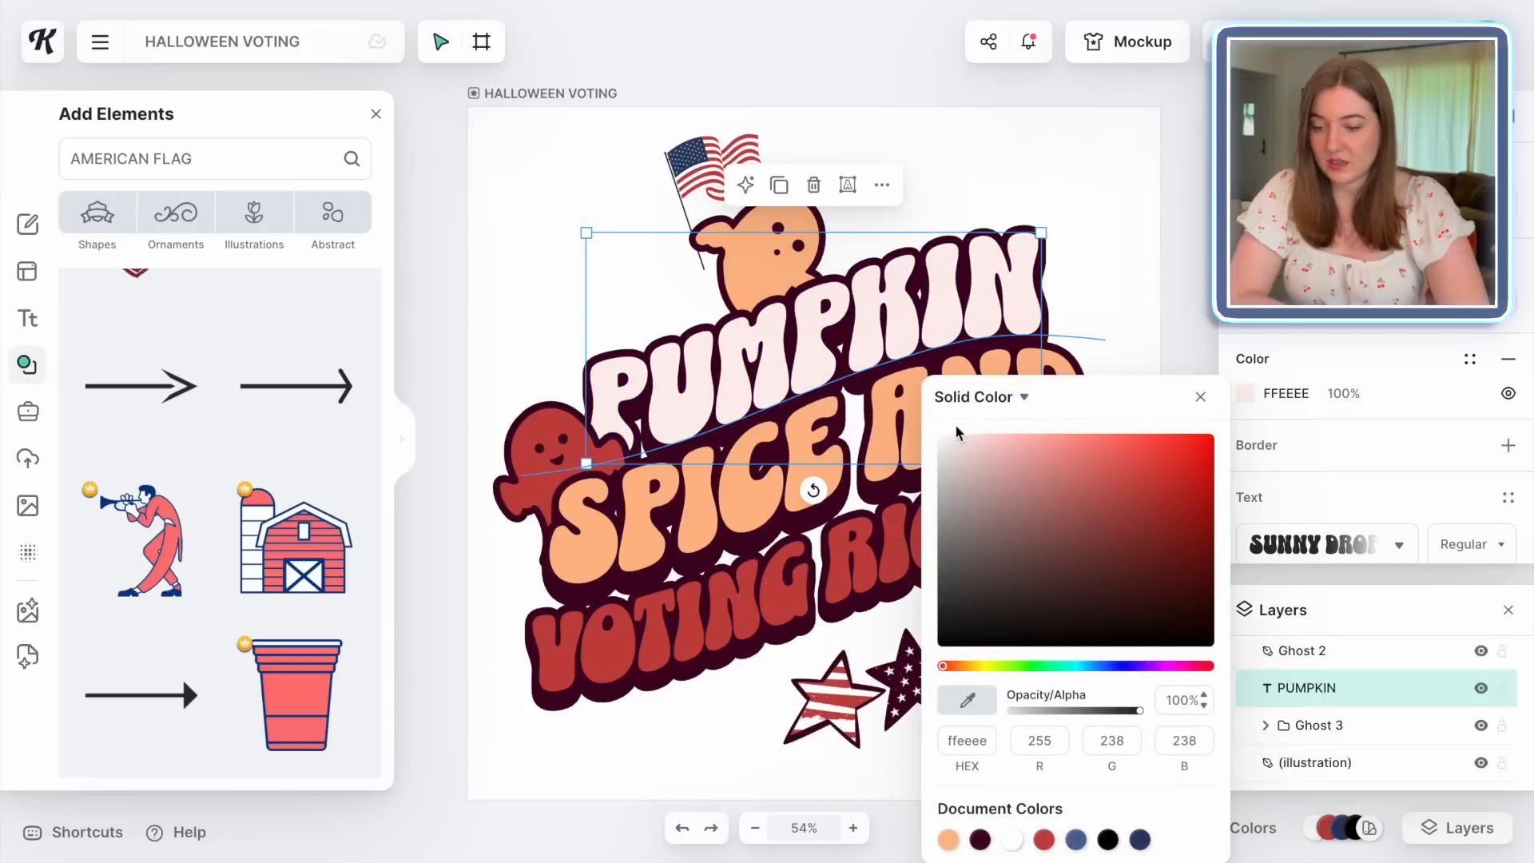
left_click(1075, 839)
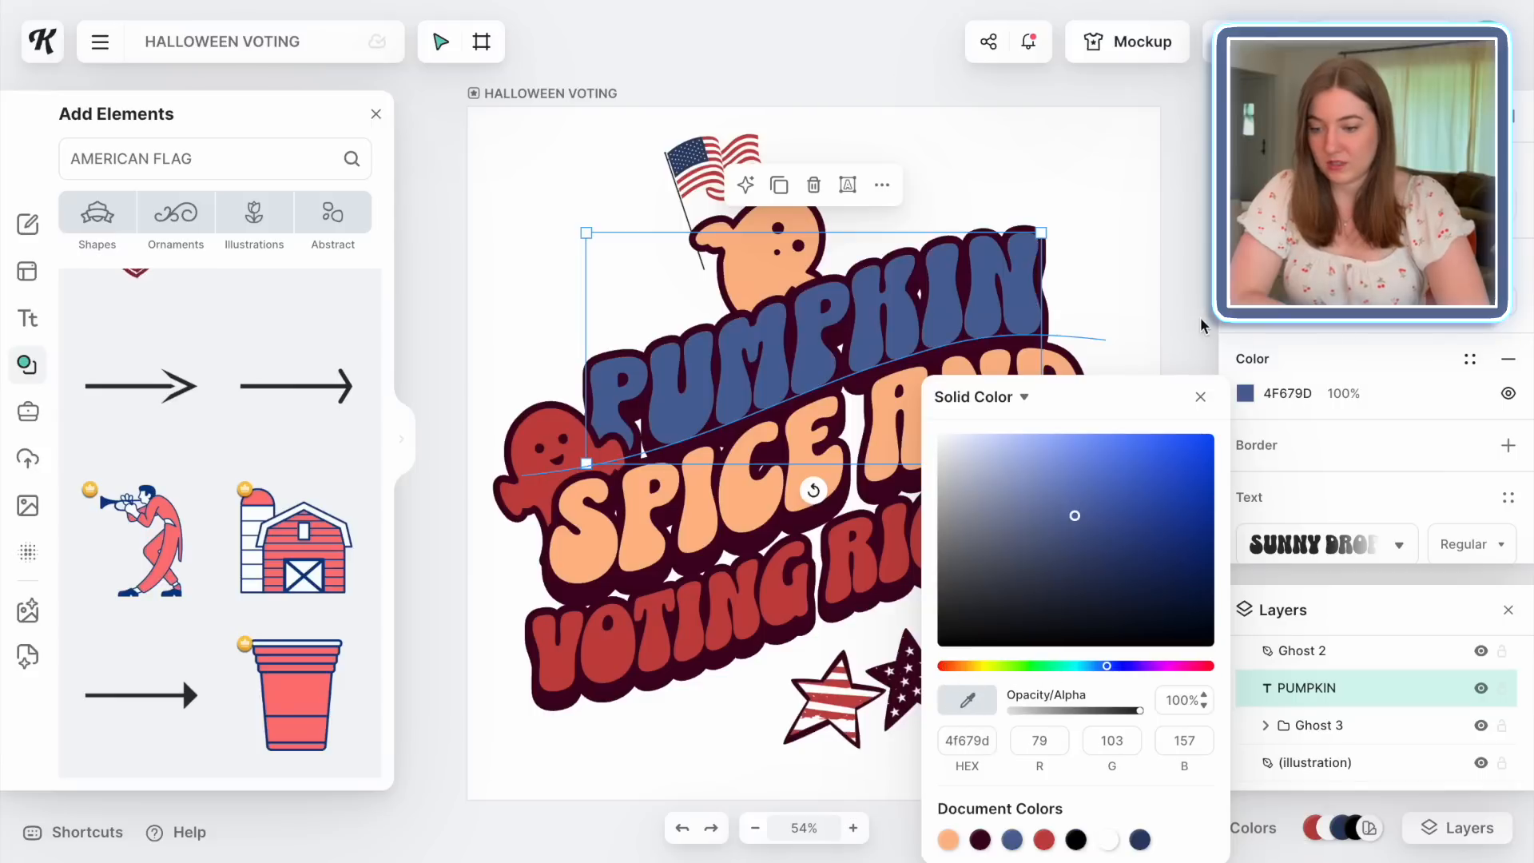
left_click(1202, 324)
Recolor the SPICE AND text white
left_click(986, 396)
left_click(1249, 395)
left_click(1105, 840)
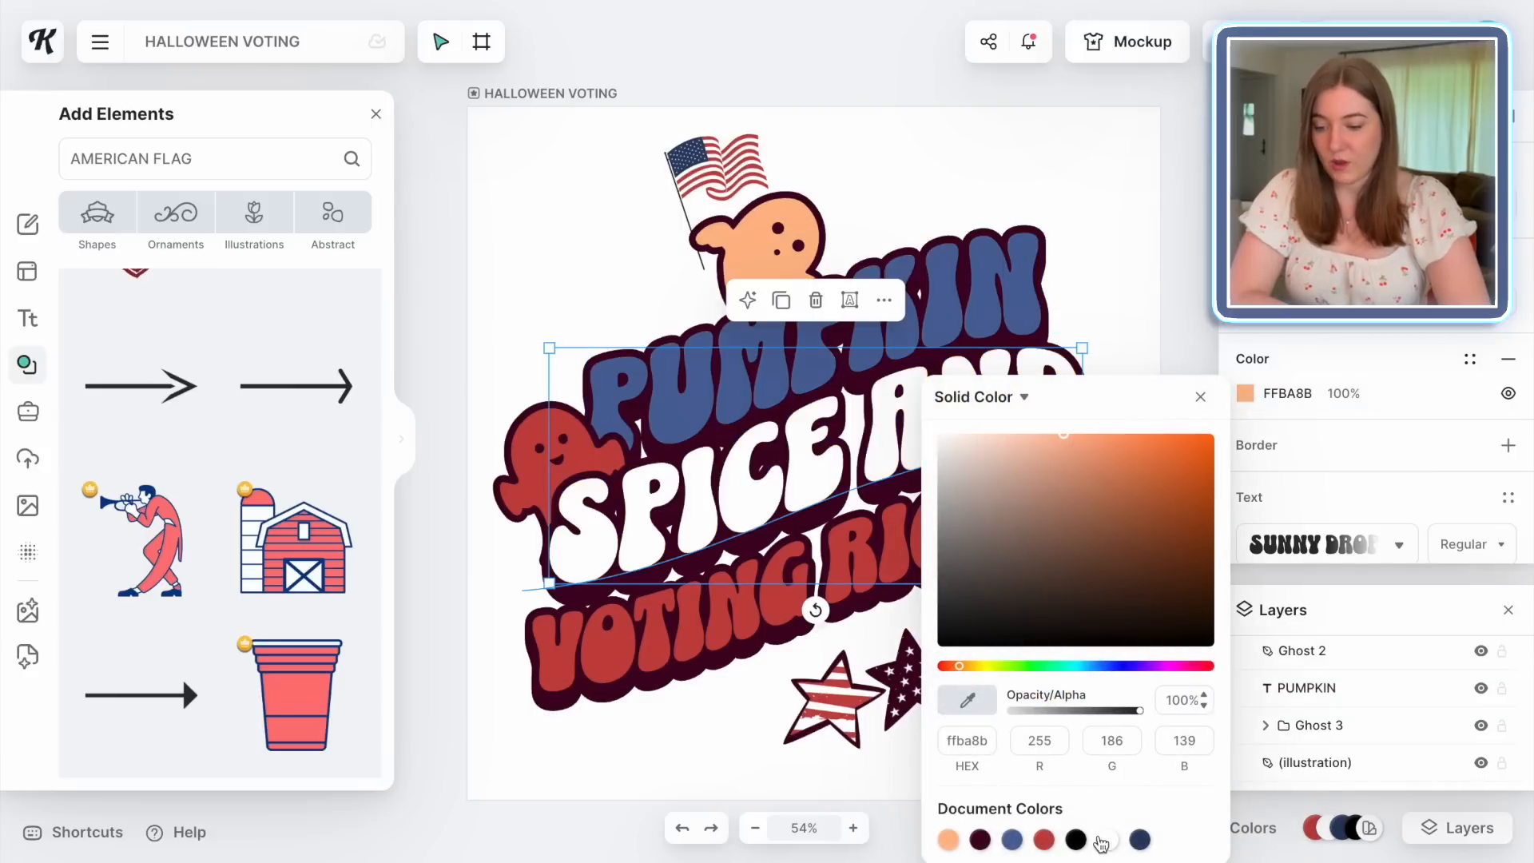
left_click(1198, 308)
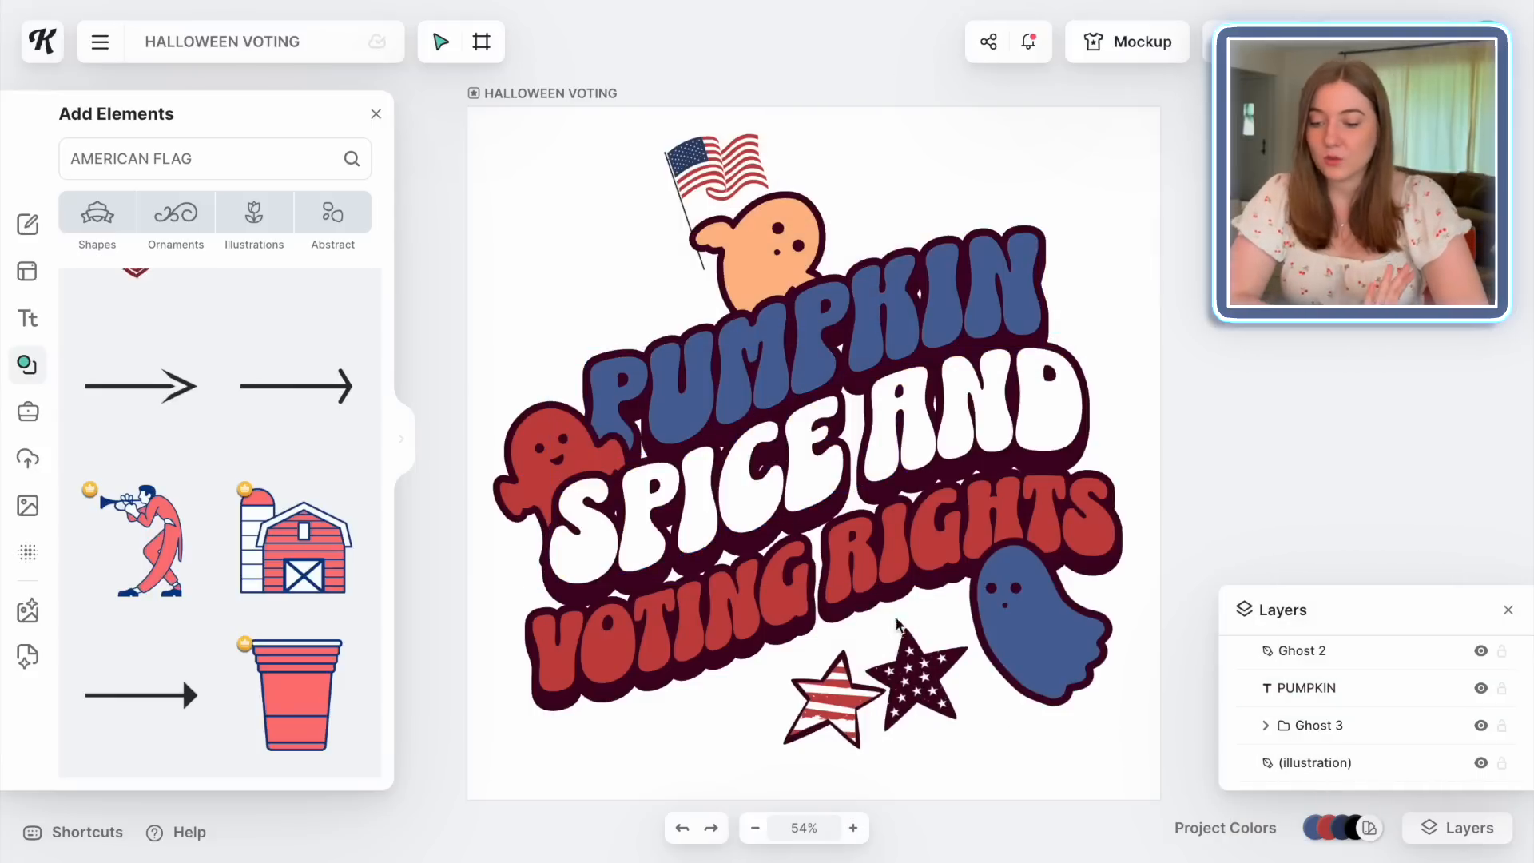
Lighten the blue of PUMPKIN and the lower ghost to 86A2E0, and recolor the flag-holding ghost white
left_click_drag(910, 685, 802, 701)
left_click(776, 269)
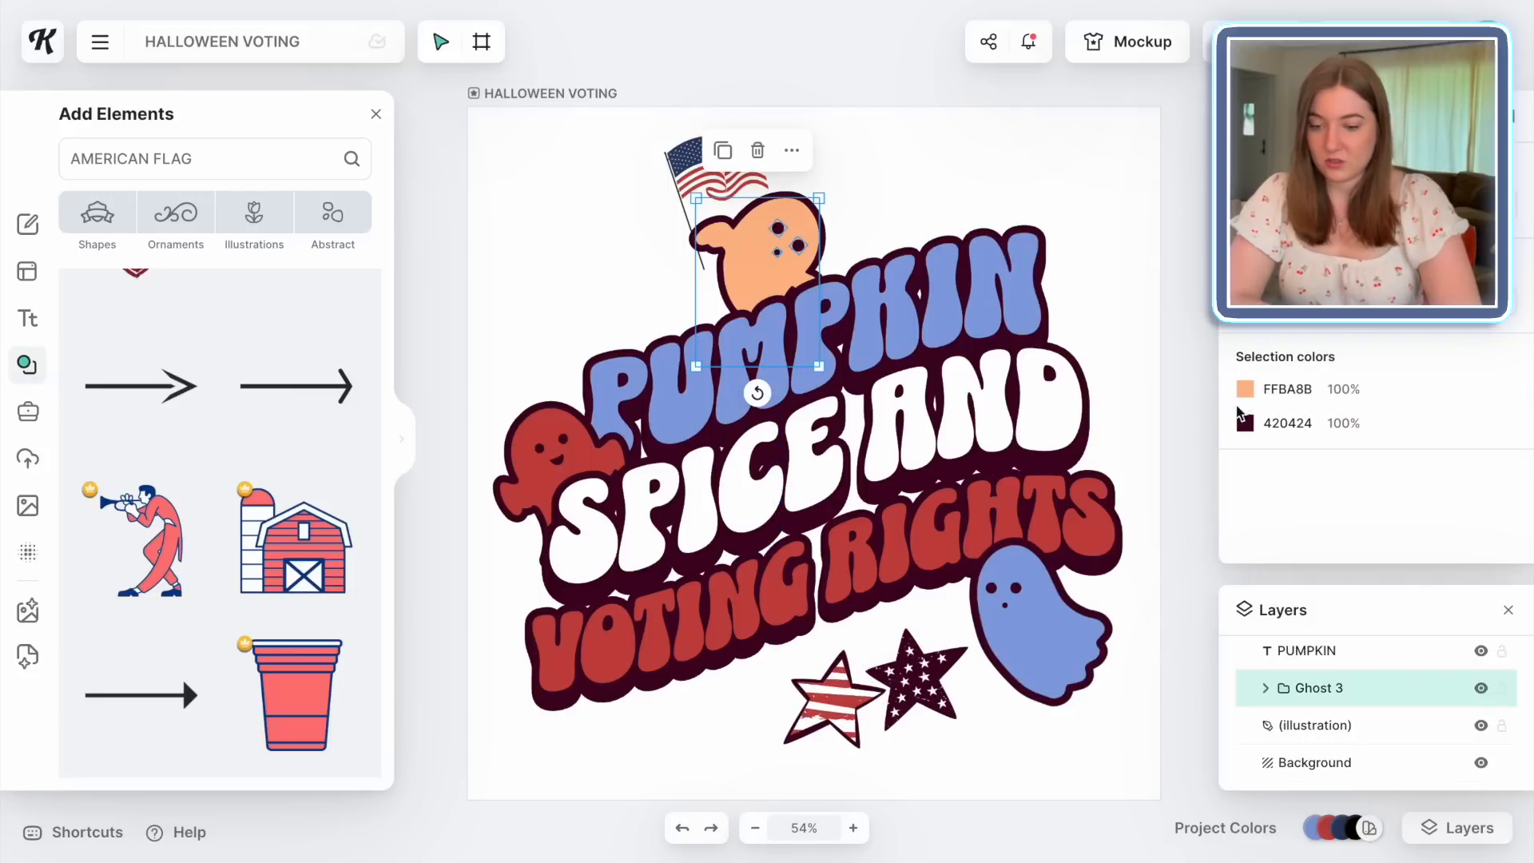
left_click(1244, 390)
left_click(1076, 839)
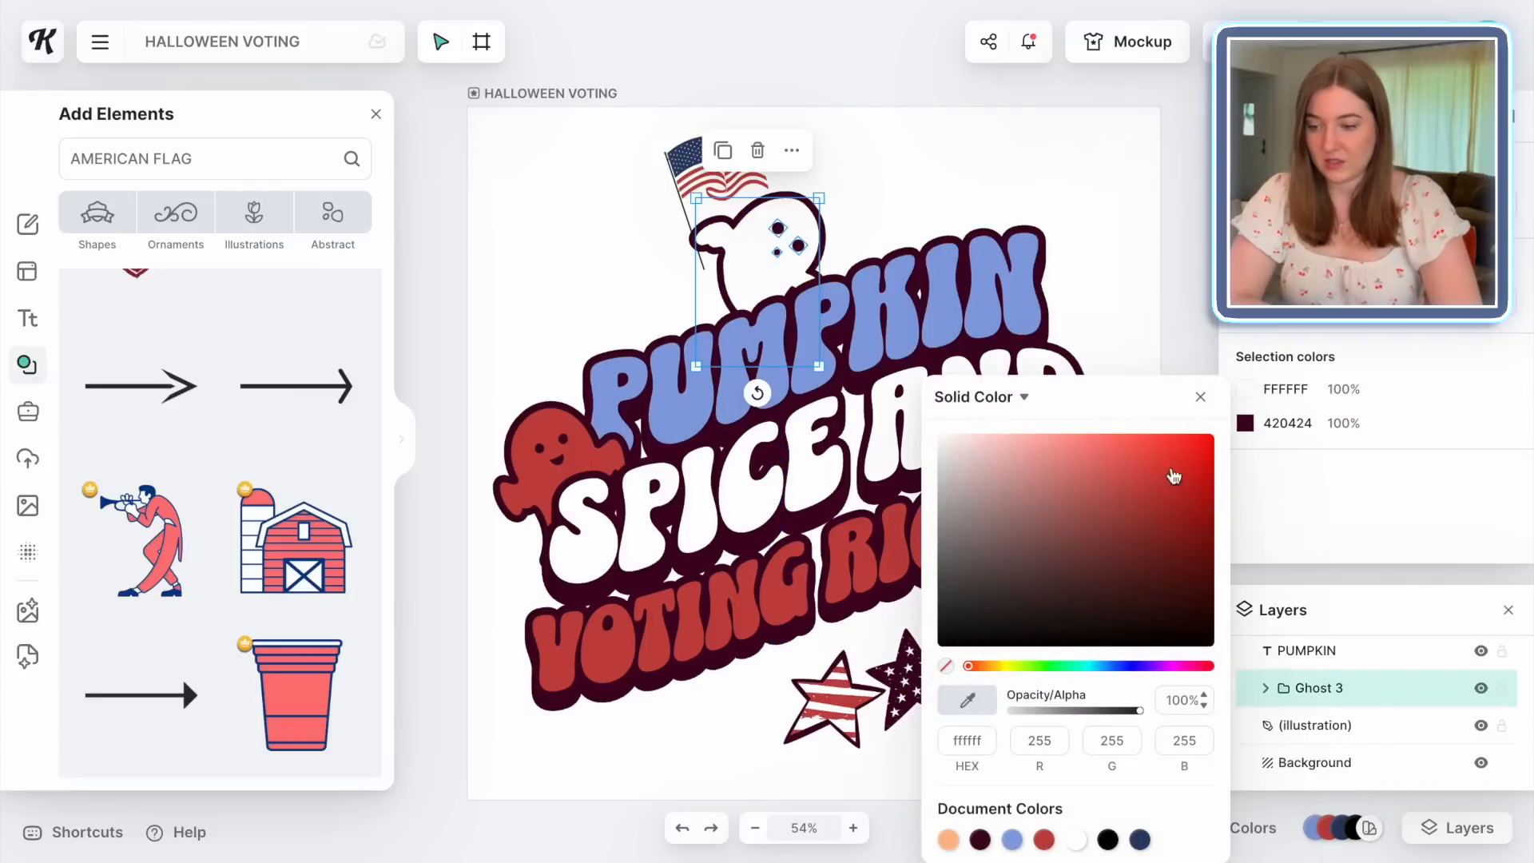
left_click(1187, 328)
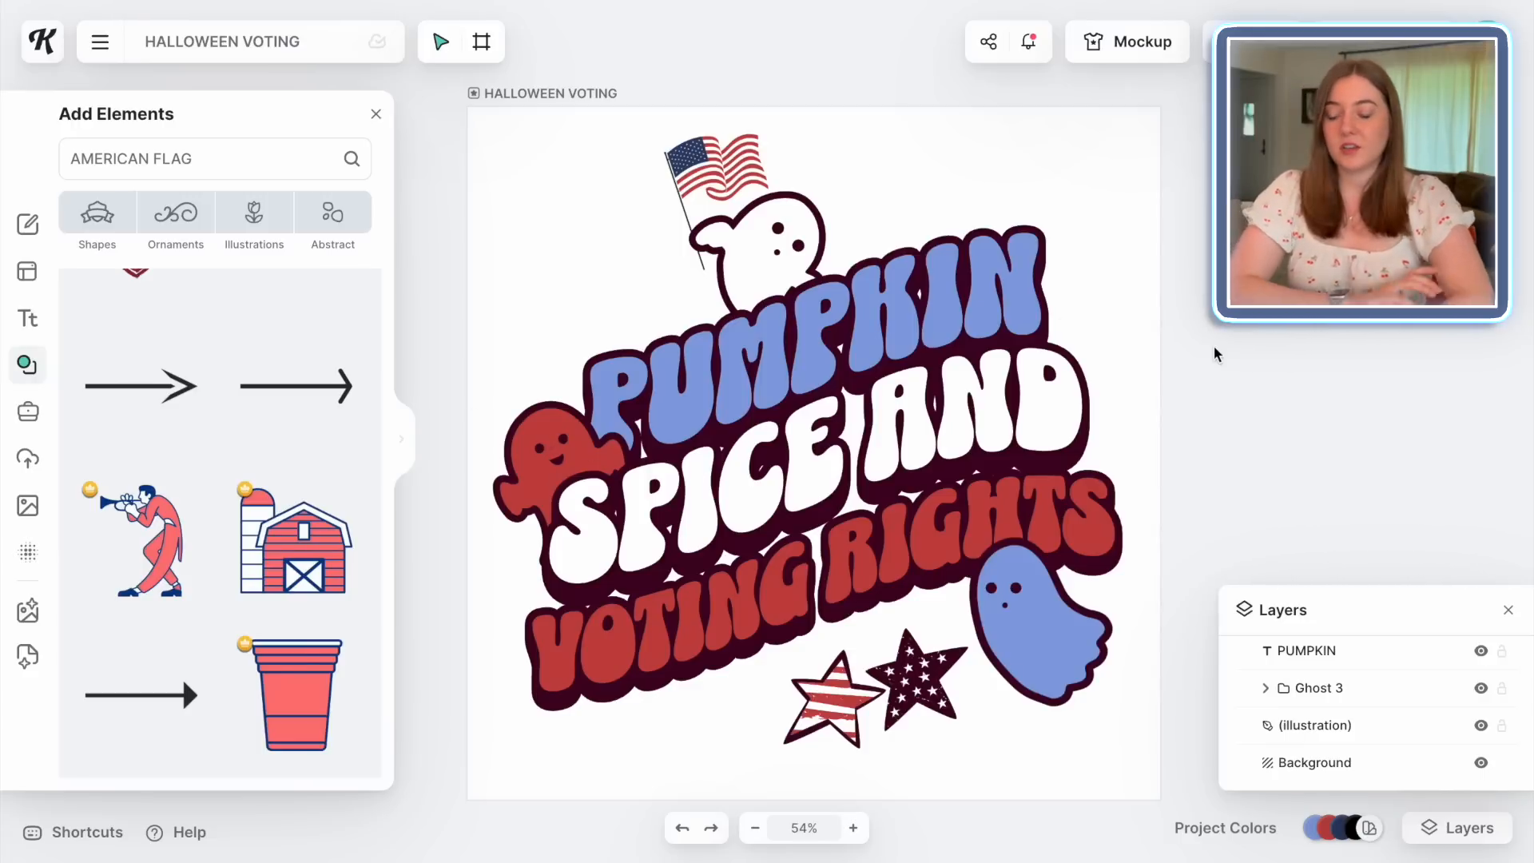
Enlarge the complete artwork to nearly fill the artboard and preview it on a T-shirt mockup
left_click_drag(1190, 726, 603, 137)
left_click_drag(705, 347, 706, 326)
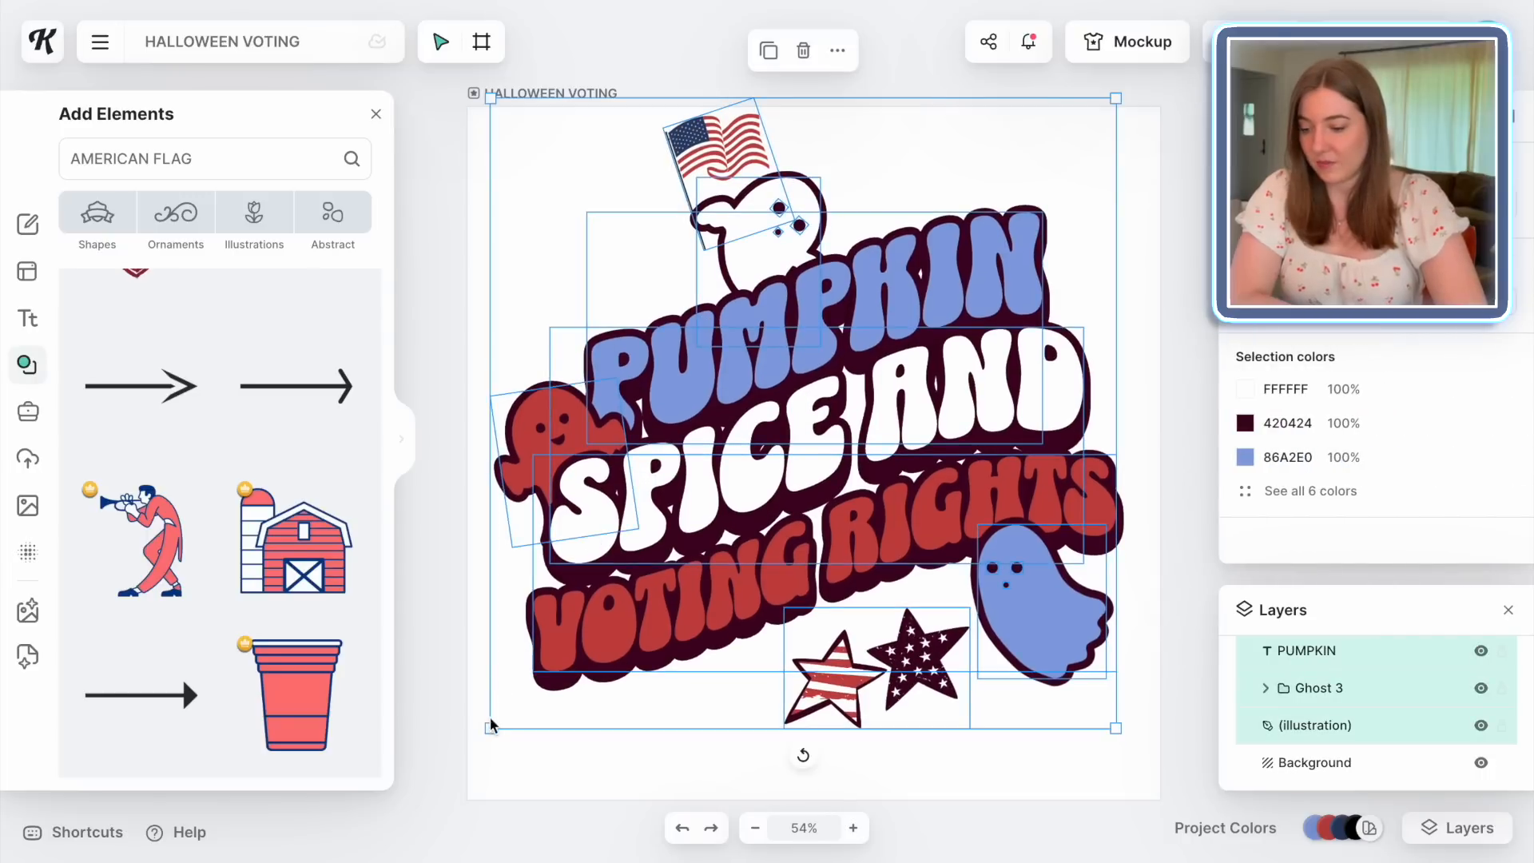
left_click_drag(489, 729, 469, 779)
left_click(1196, 717)
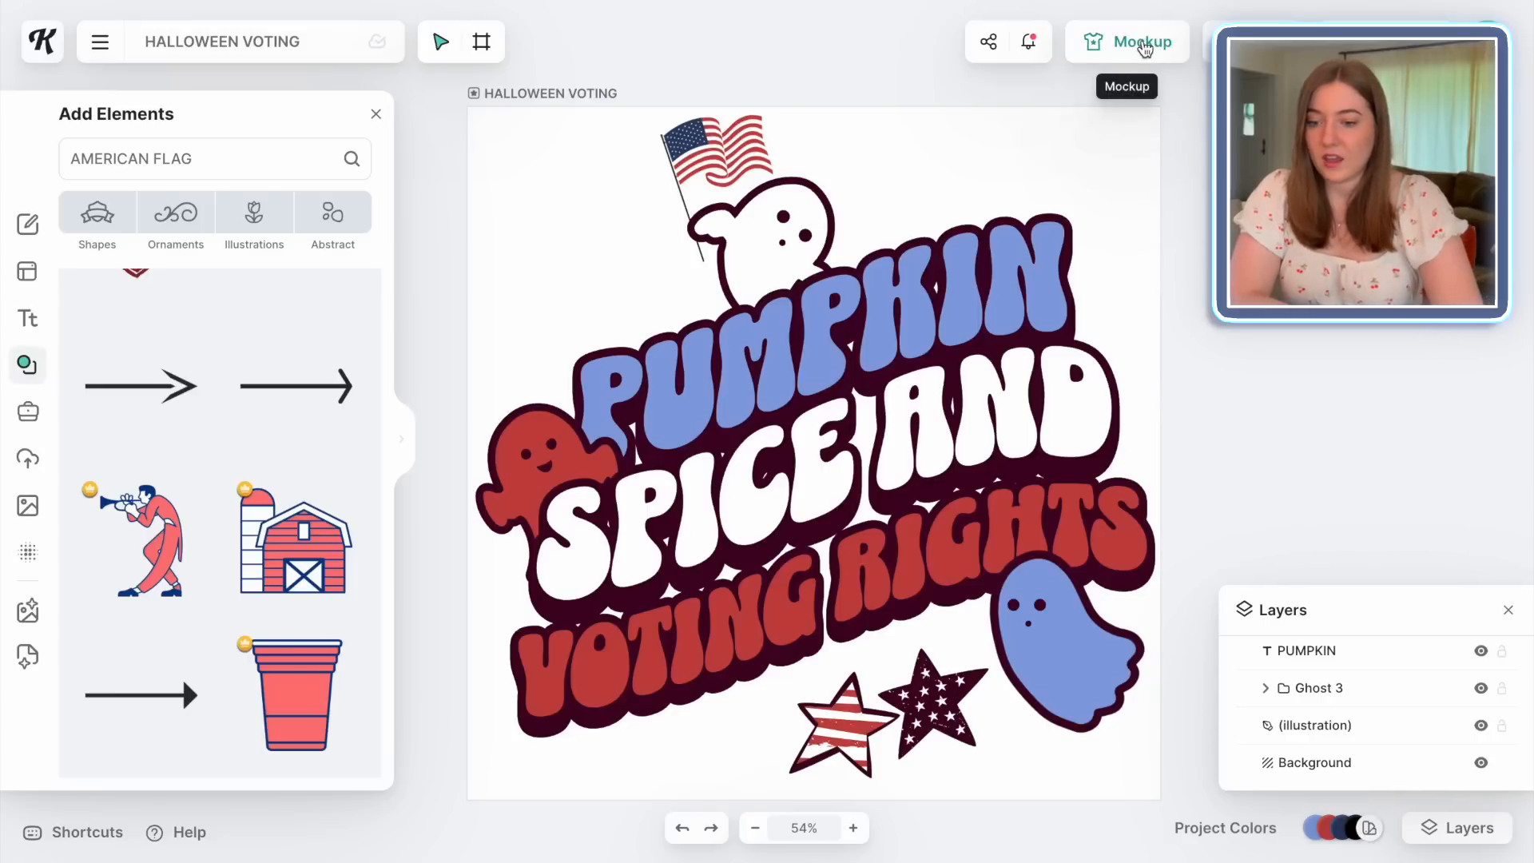
left_click(1140, 49)
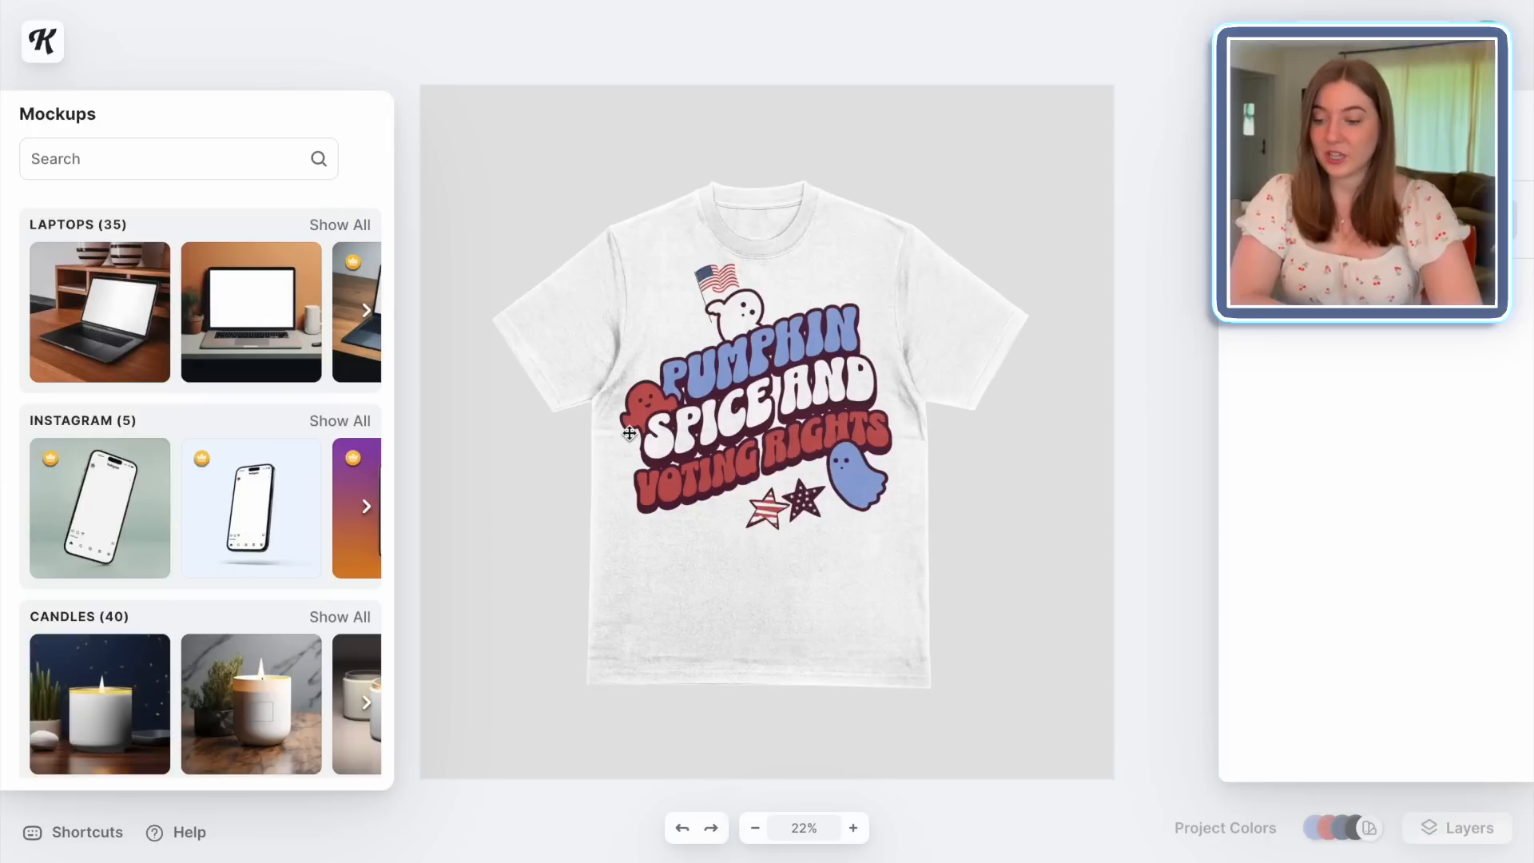
Switch the preview to the T-shirt mockup showing a white shirt worn by a man
scroll(266, 565, "down", 10)
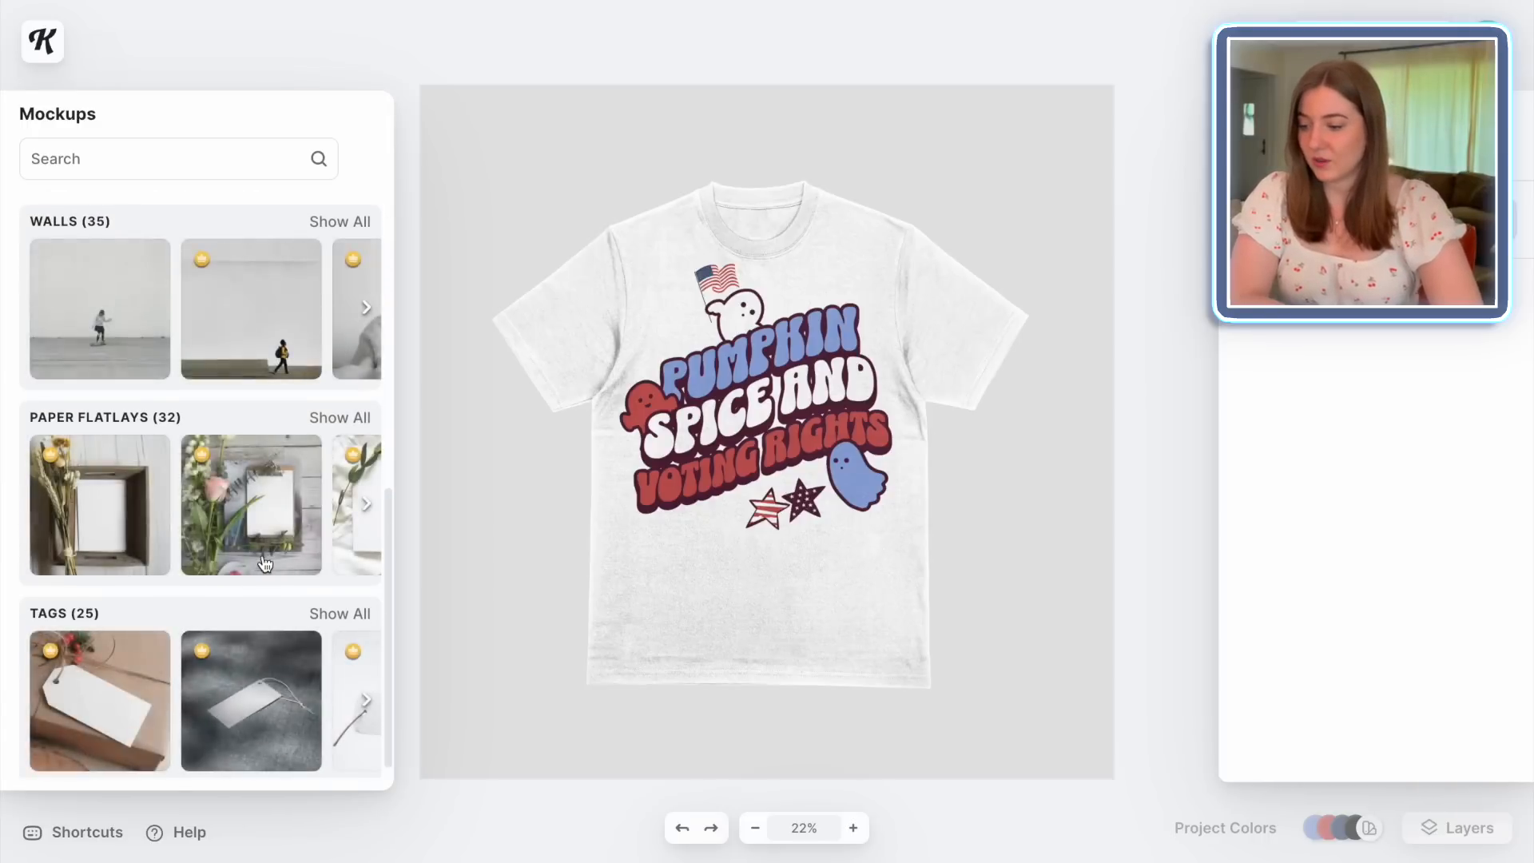
scroll(266, 563, "down", 3)
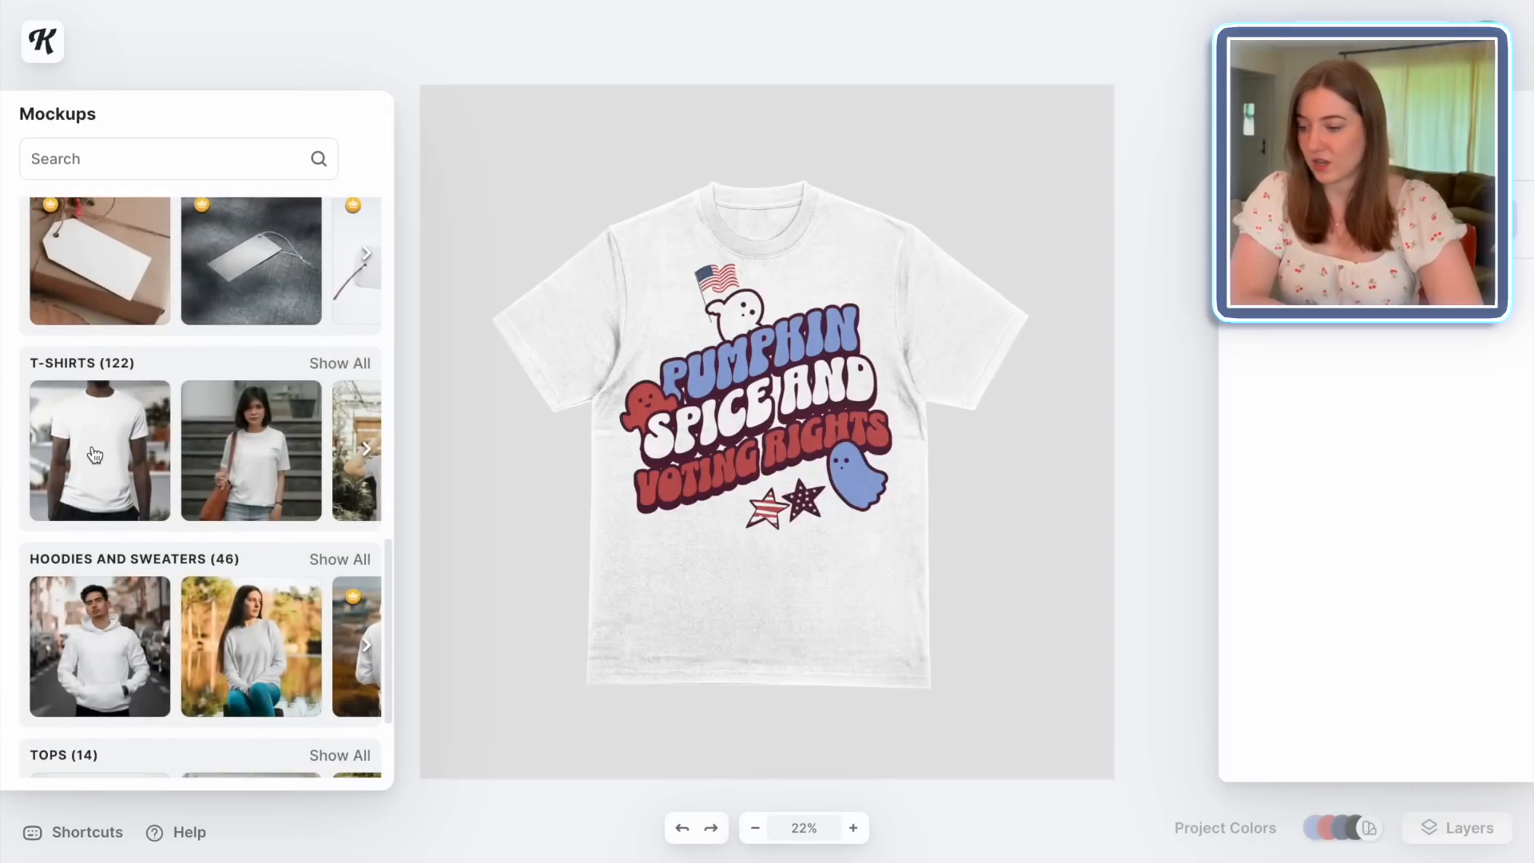
left_click(95, 455)
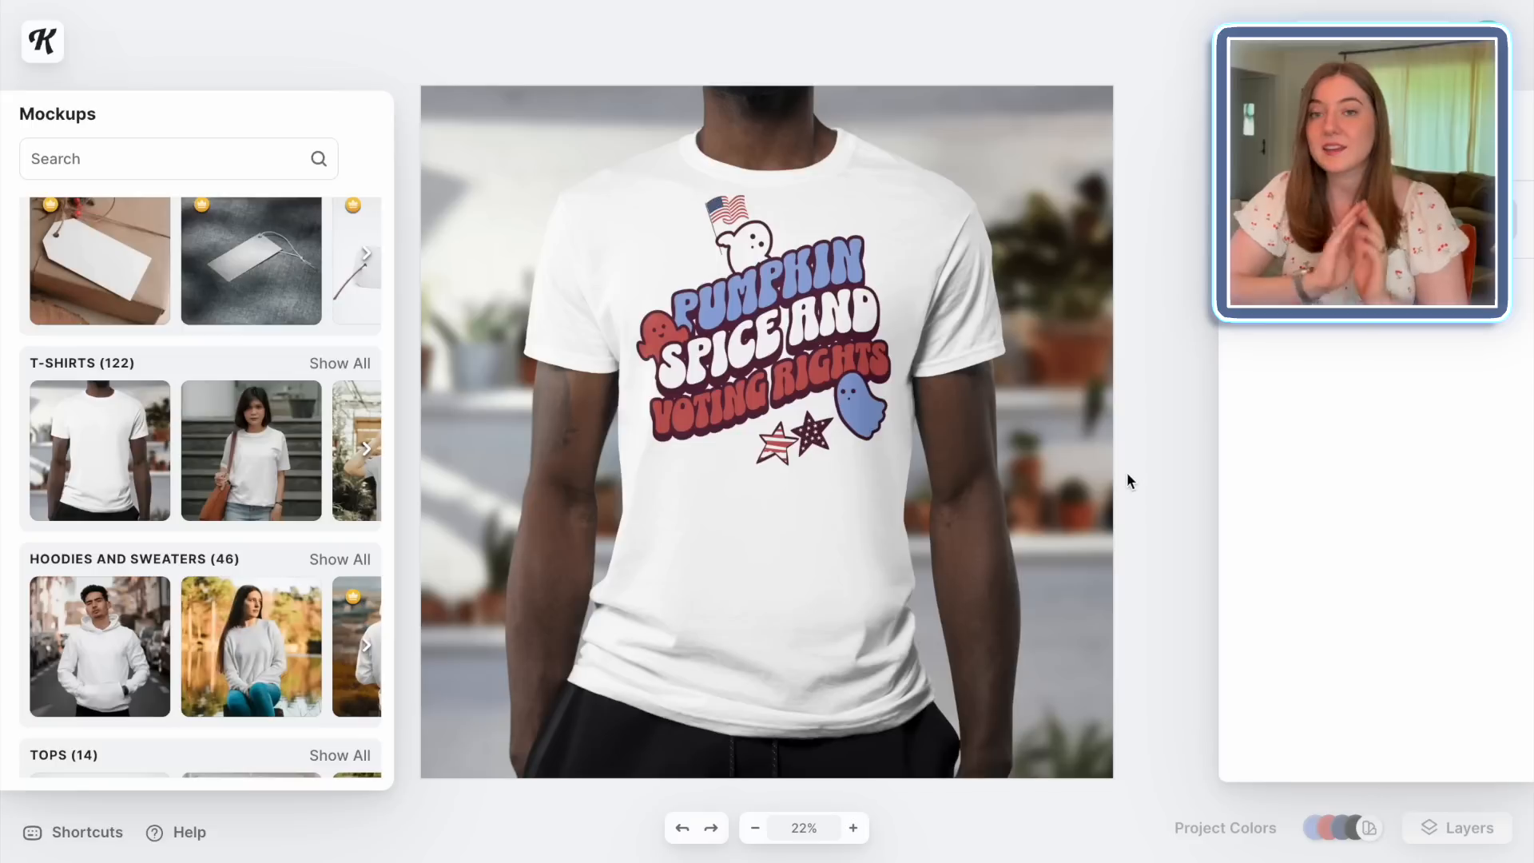
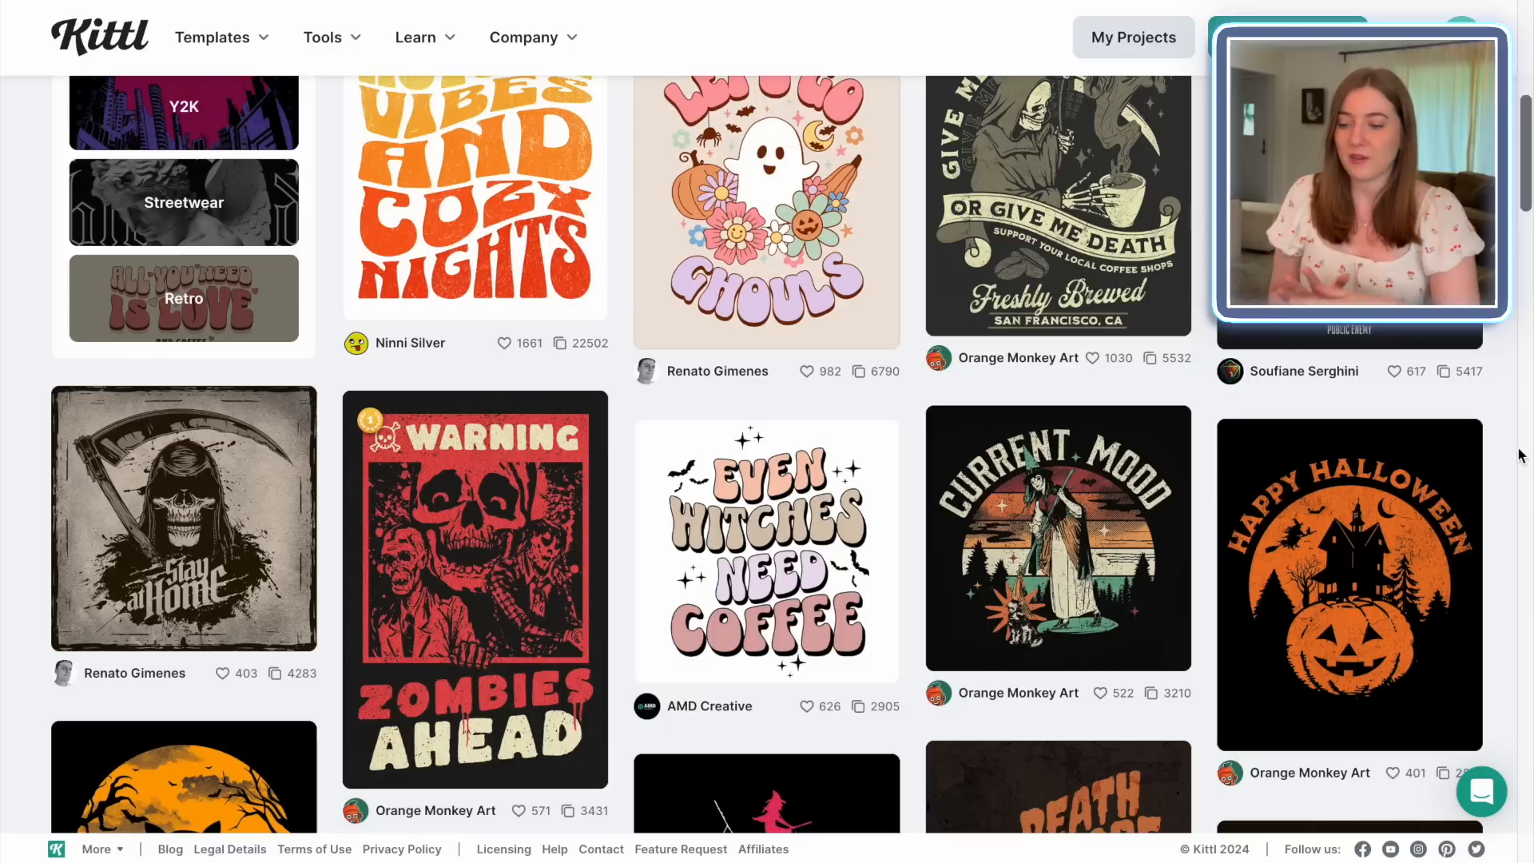
Browse the Halloween T-shirt templates for another design to customize
scroll(1518, 455, "down", 1)
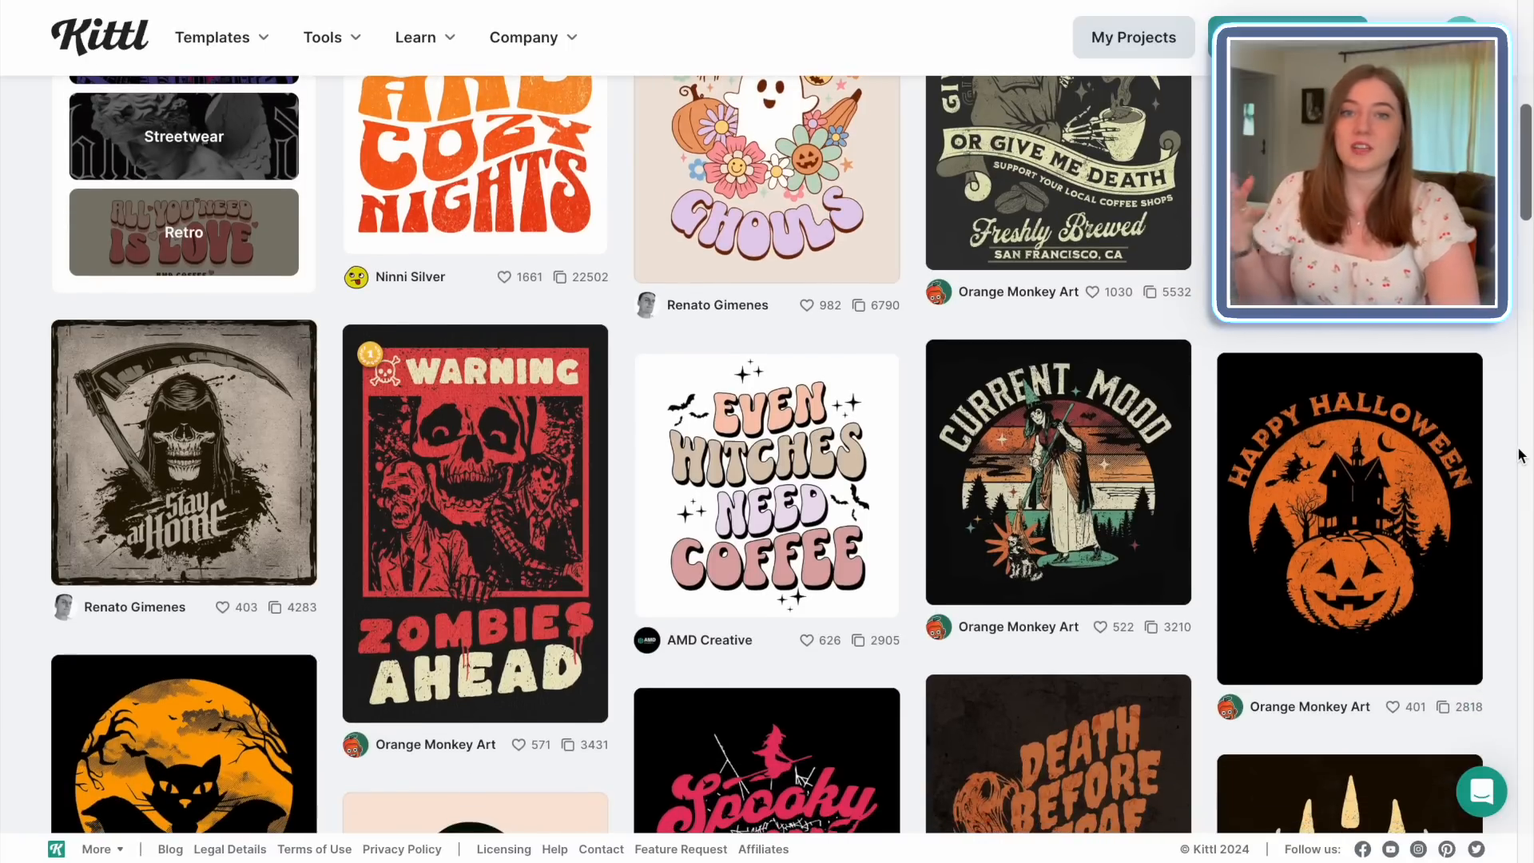
scroll(1518, 455, "down", 4)
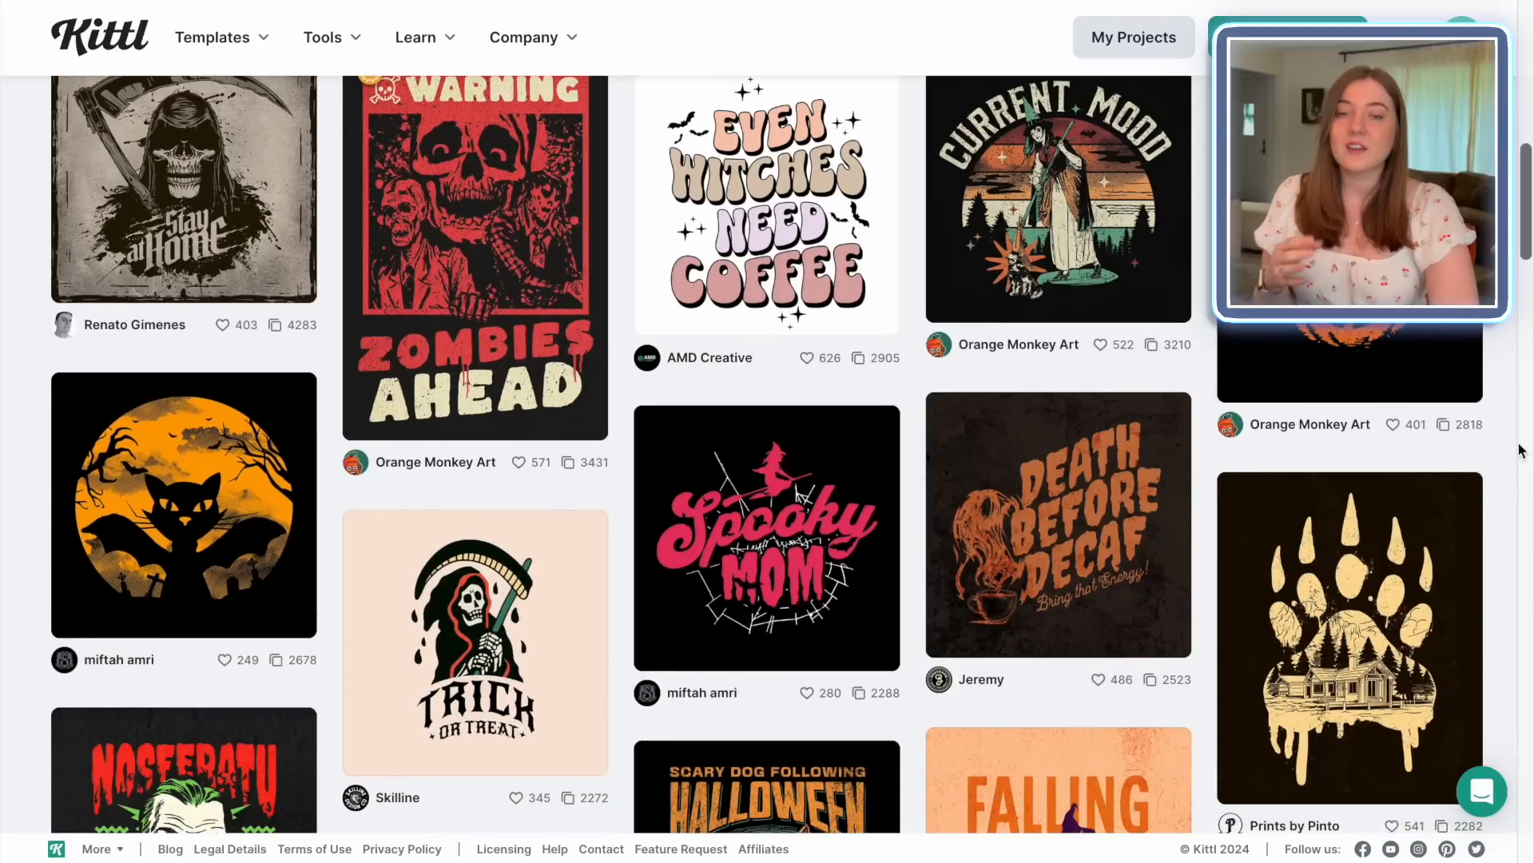
scroll(1517, 450, "down", 5)
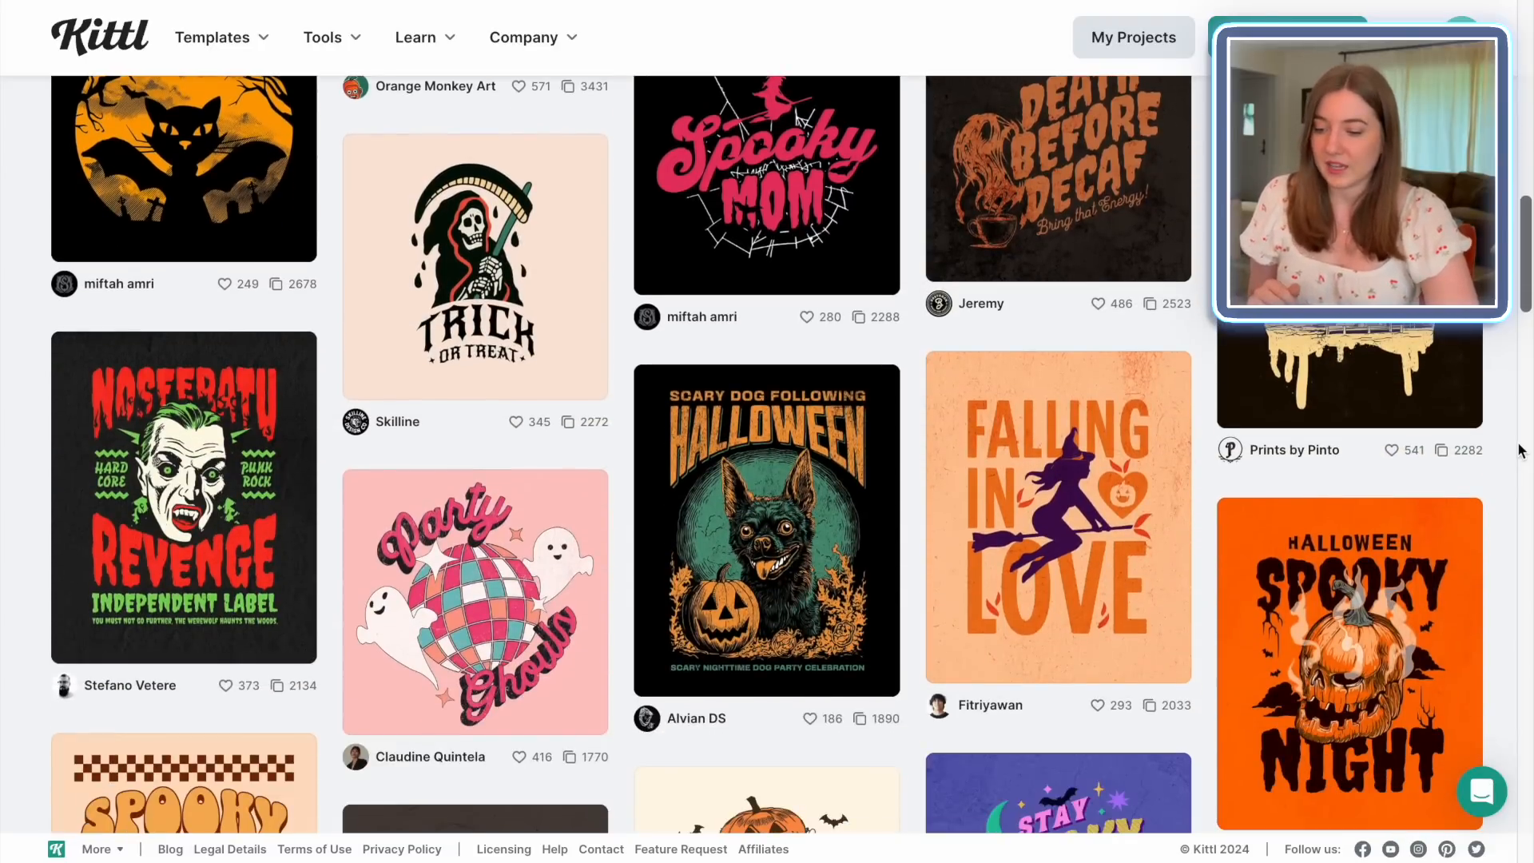
scroll(1517, 450, "down", 6)
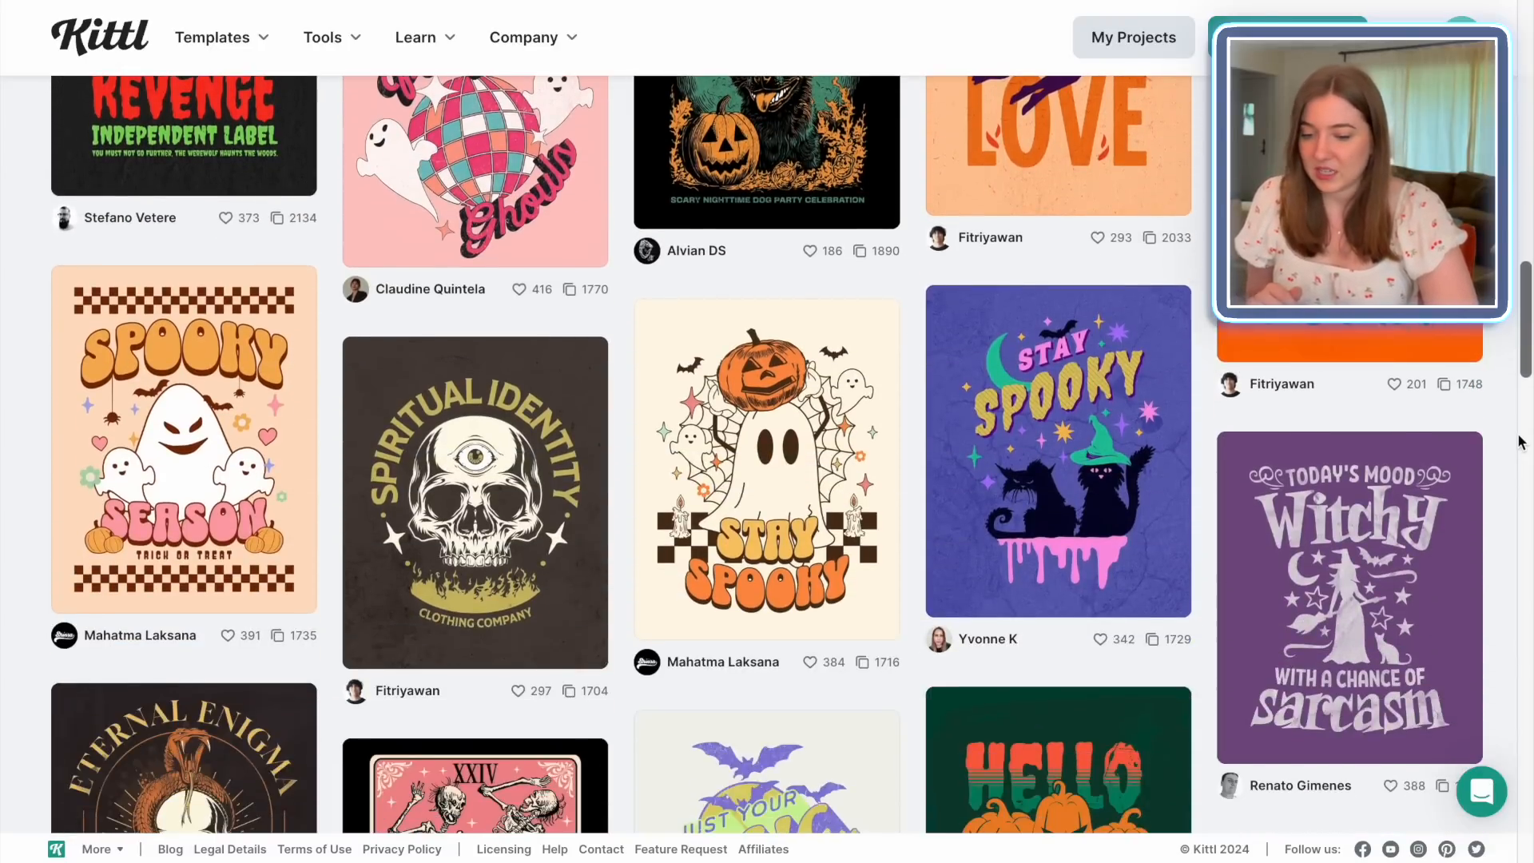
scroll(1520, 442, "down", 3)
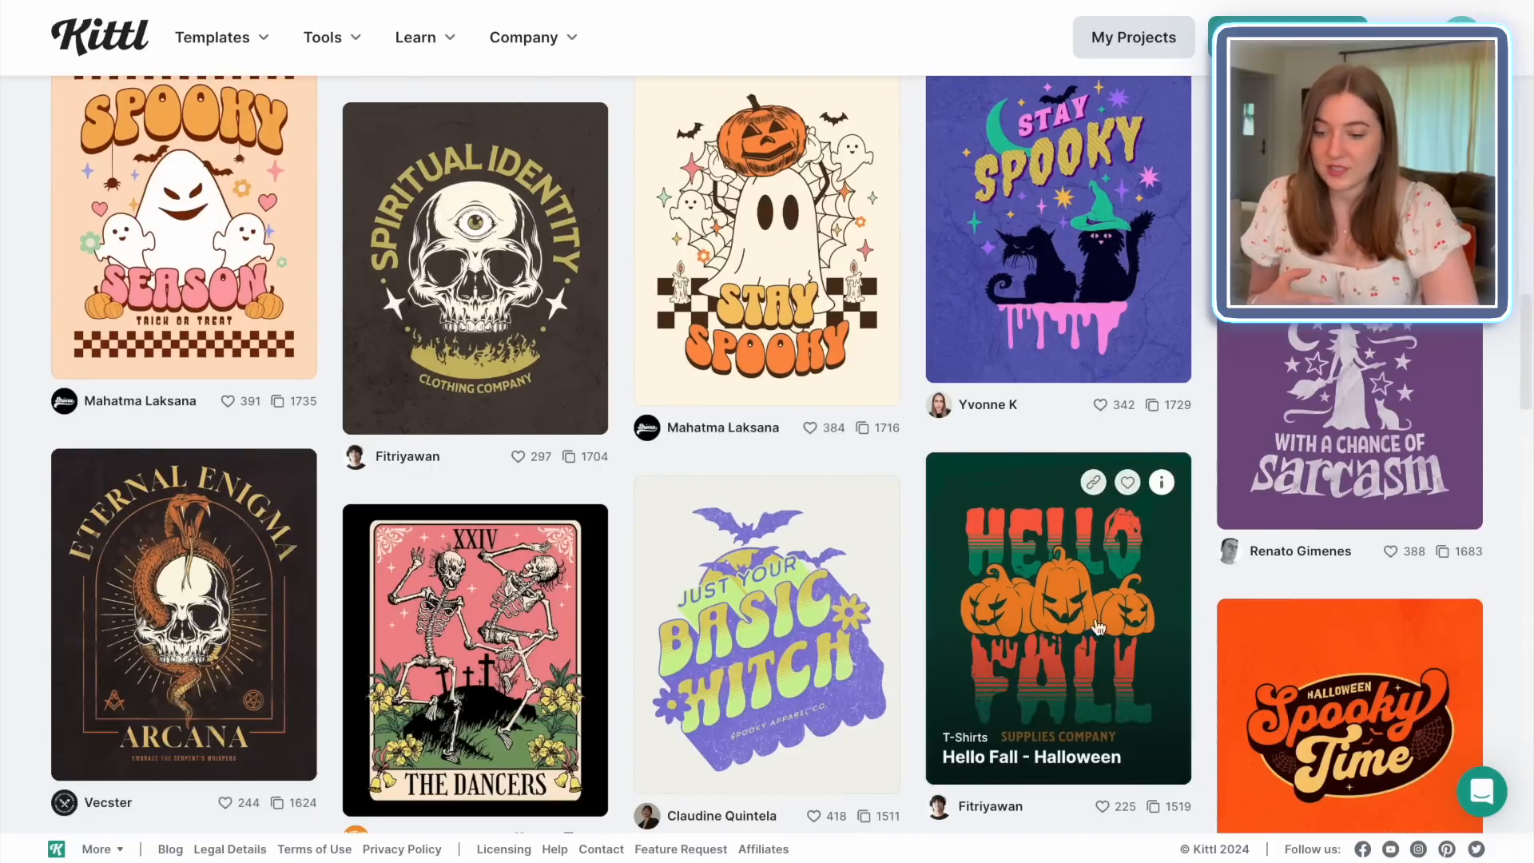
scroll(1085, 548, "down", 2)
scroll(1085, 548, "down", 2)
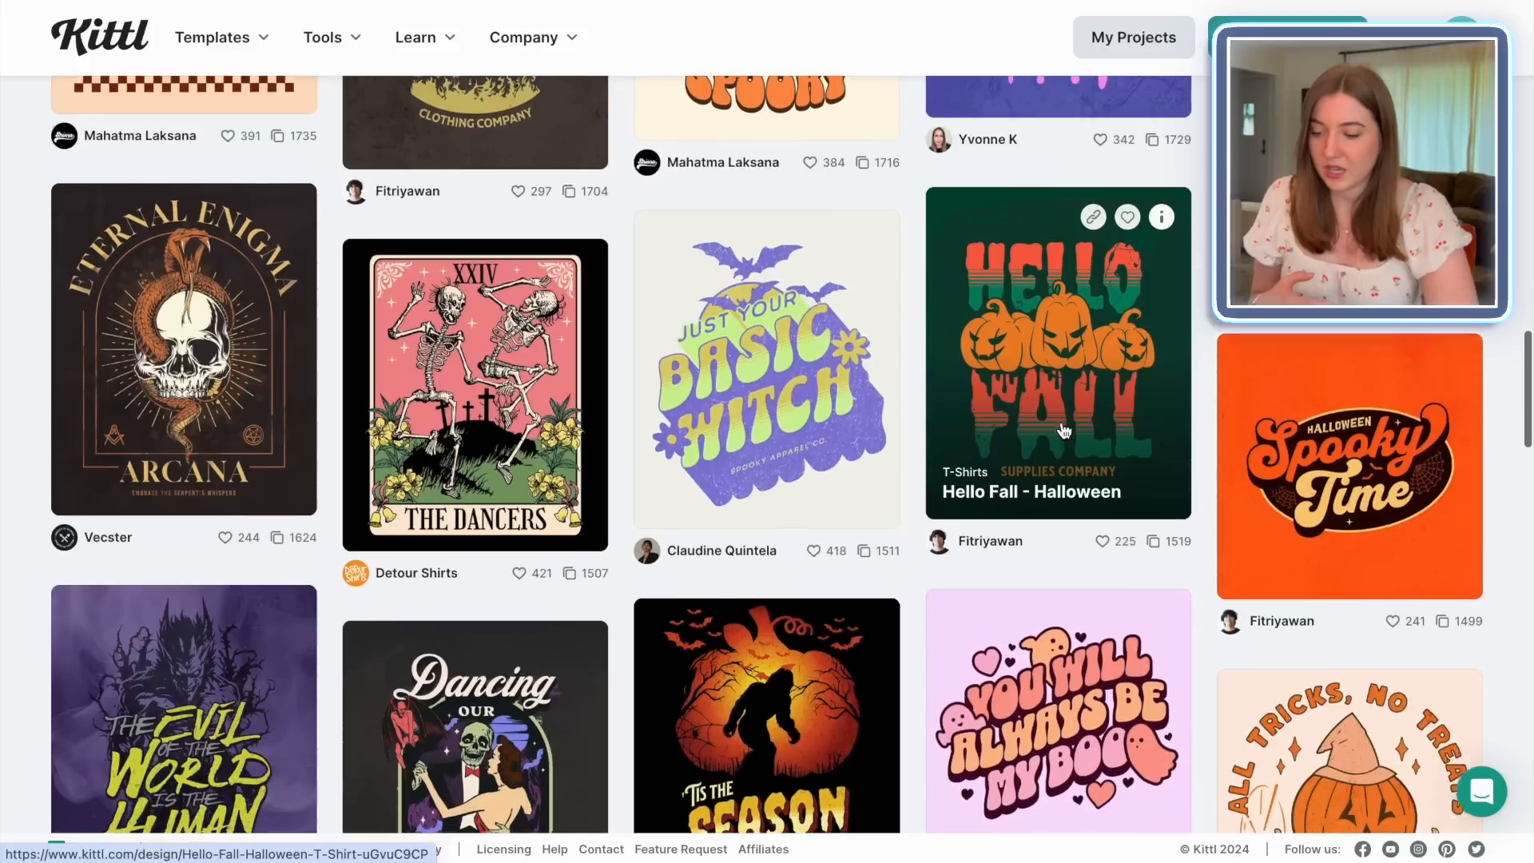
scroll(911, 309, "down", 7)
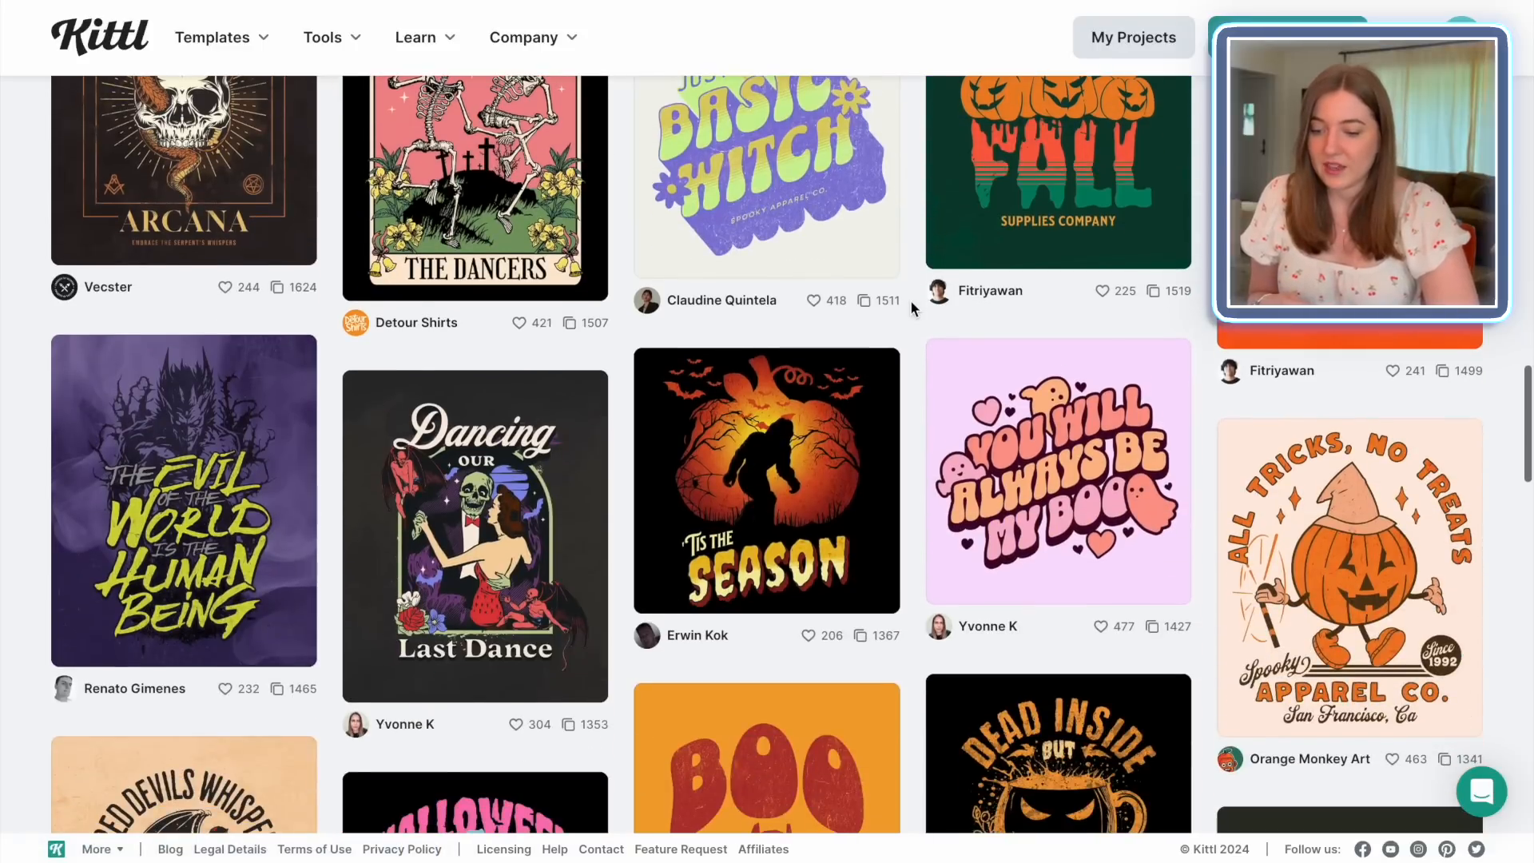
scroll(911, 309, "down", 2)
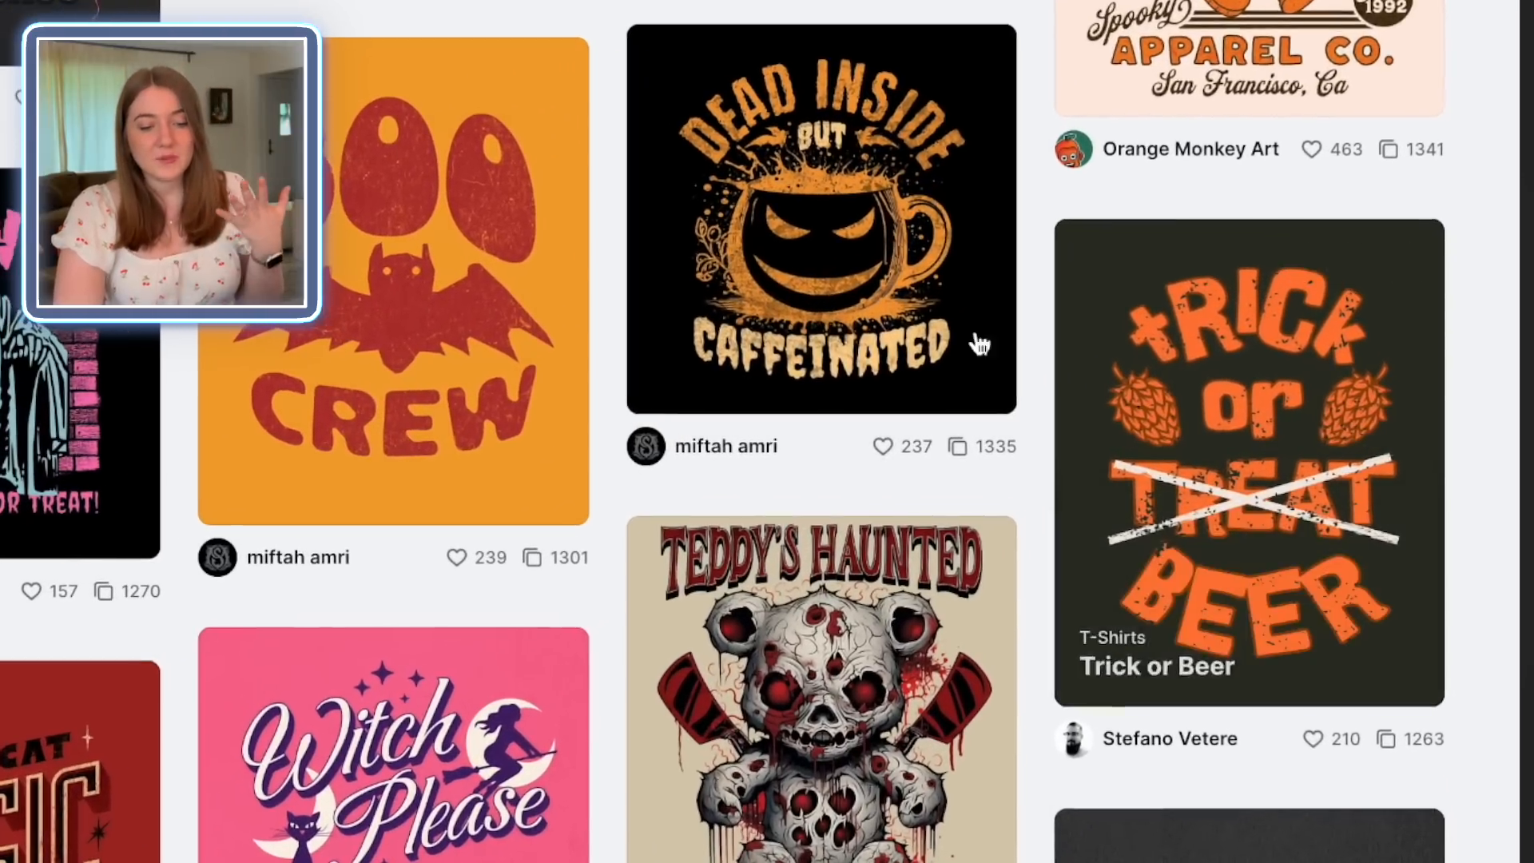
Open the Trick or Beer T-shirt template for editing
mouse_move(1426, 449)
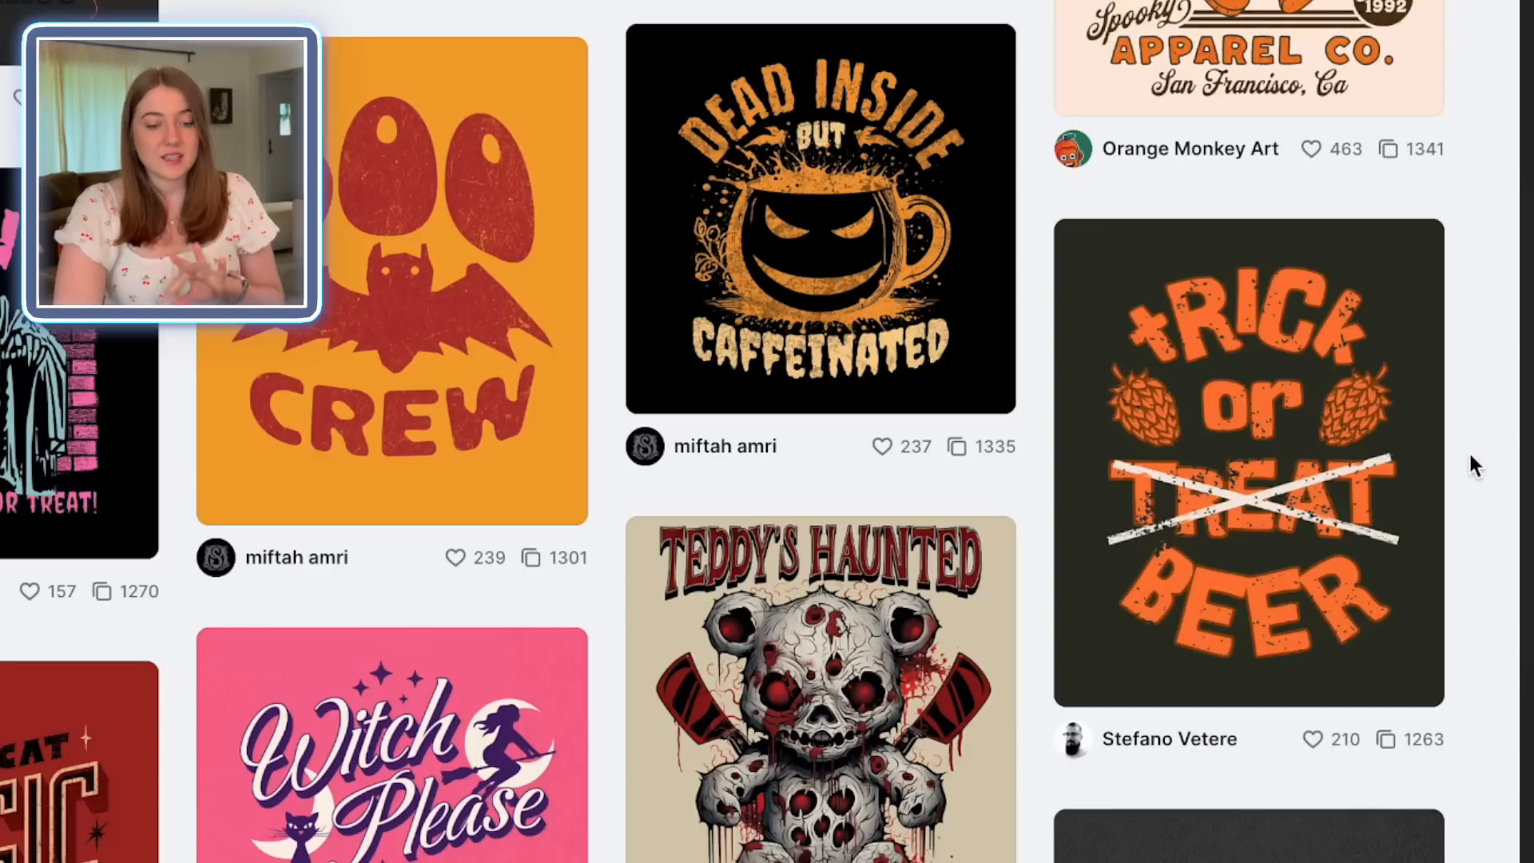
mouse_move(1390, 553)
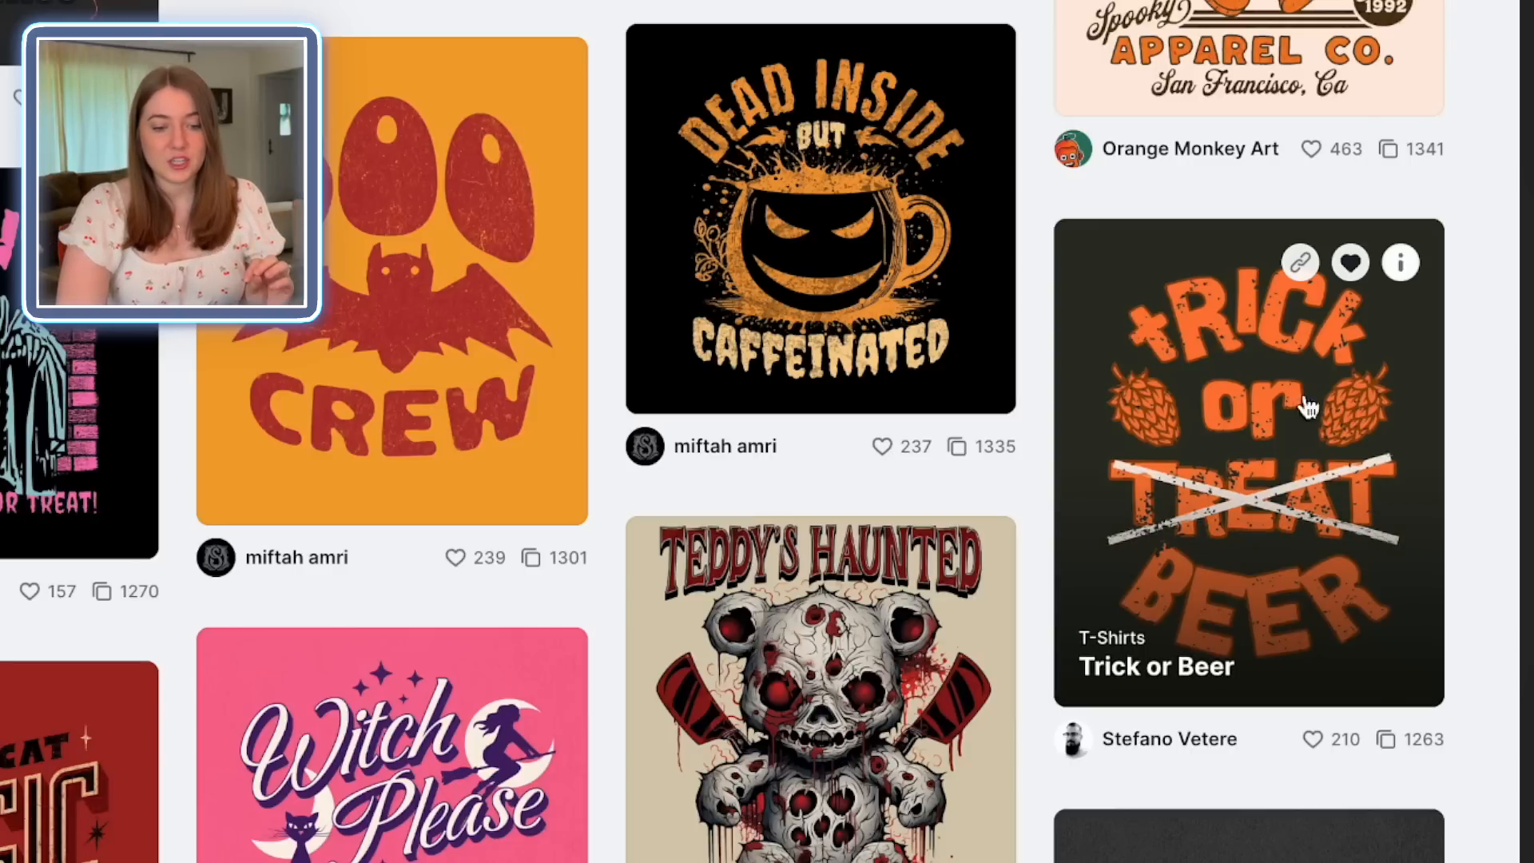
mouse_move(1300, 465)
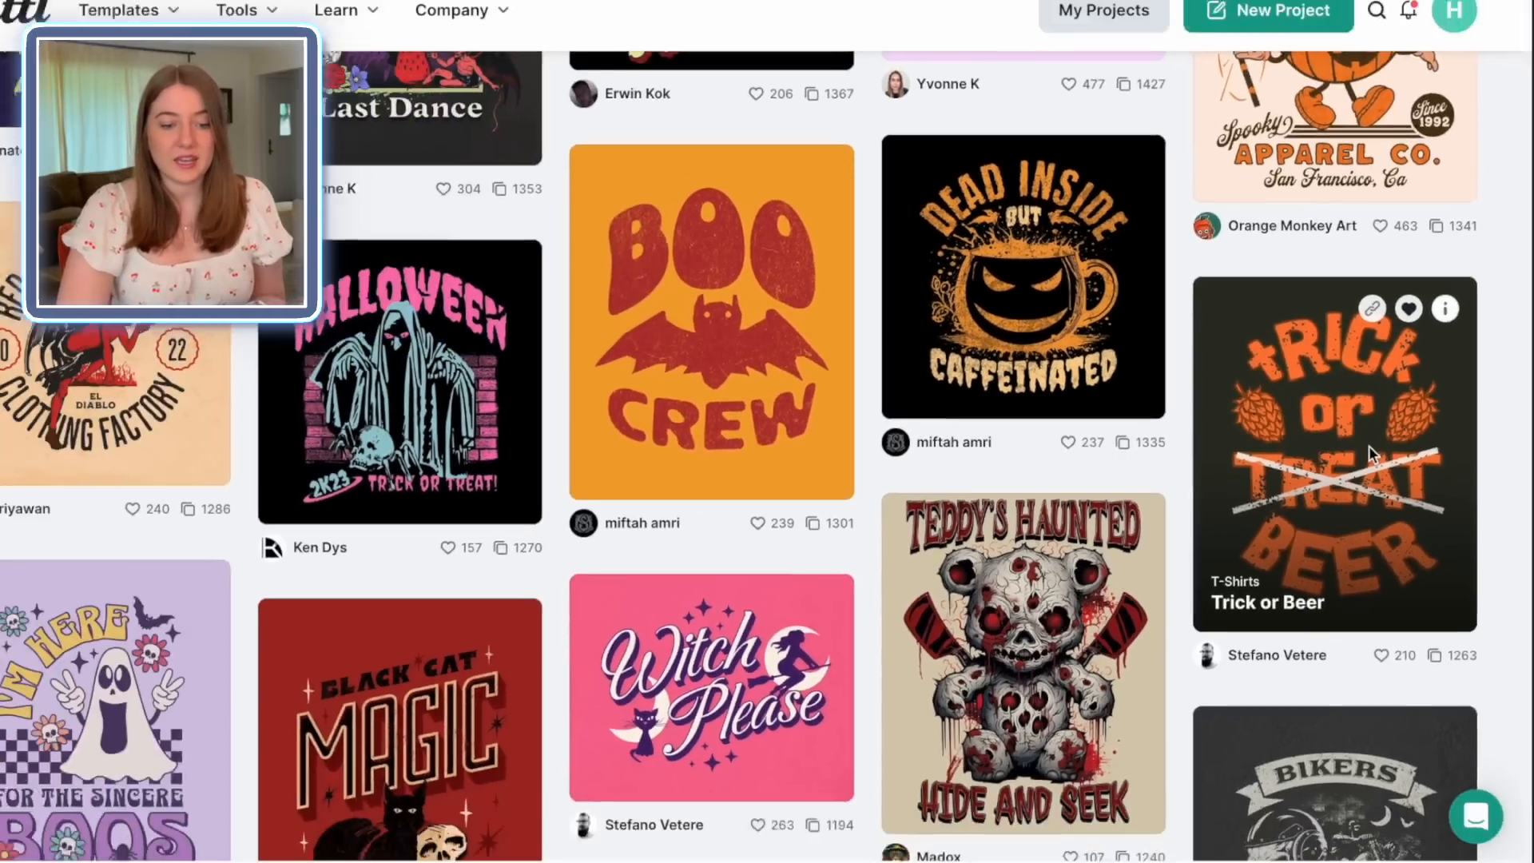
left_click(1300, 464)
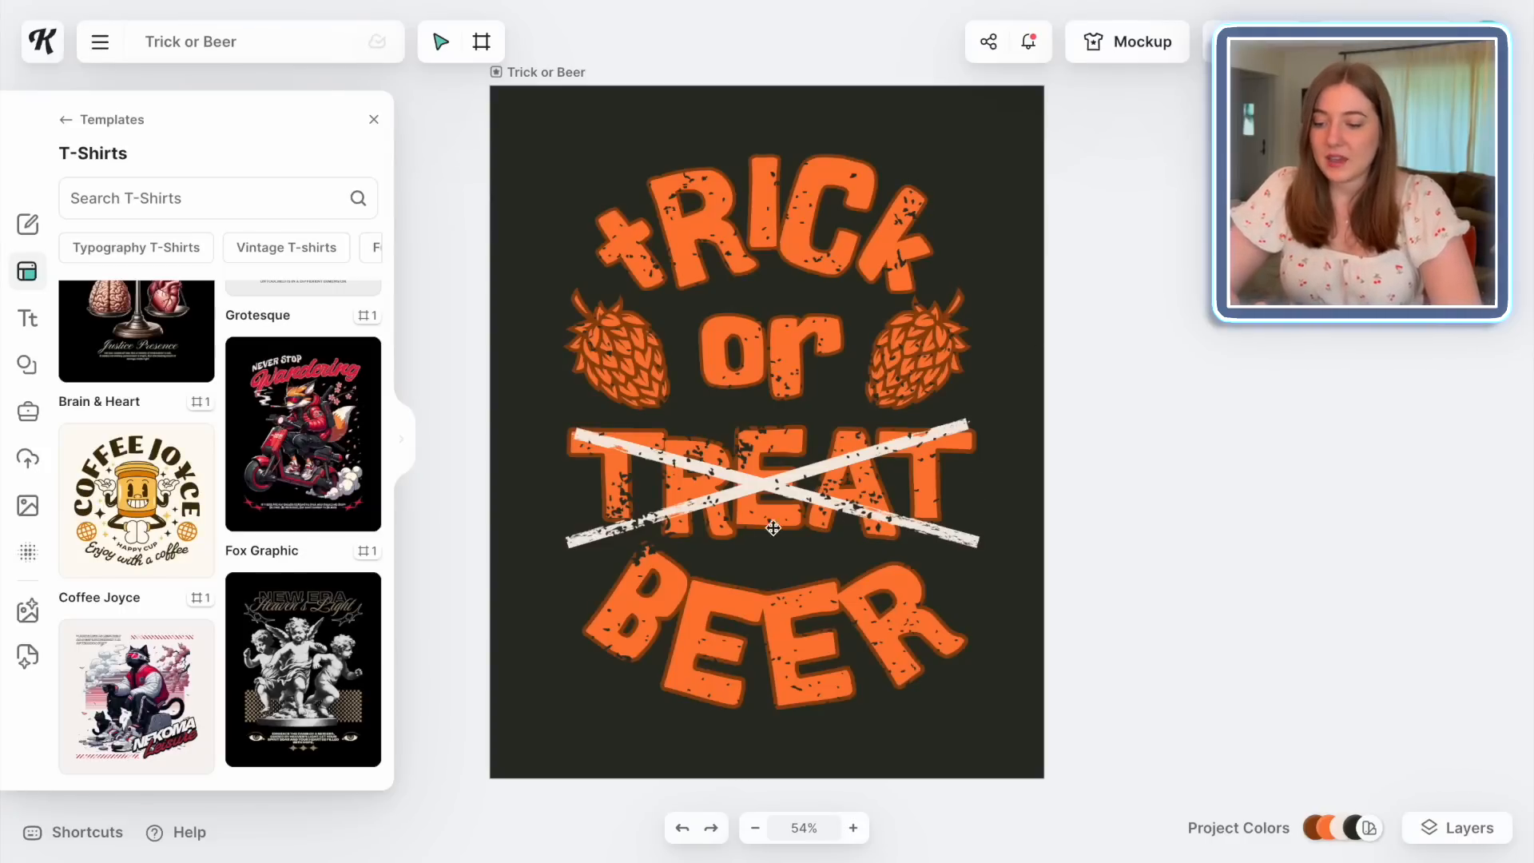
Hide the Texture layer and delete the hop illustrations on both sides of the word "or"
left_click(1452, 823)
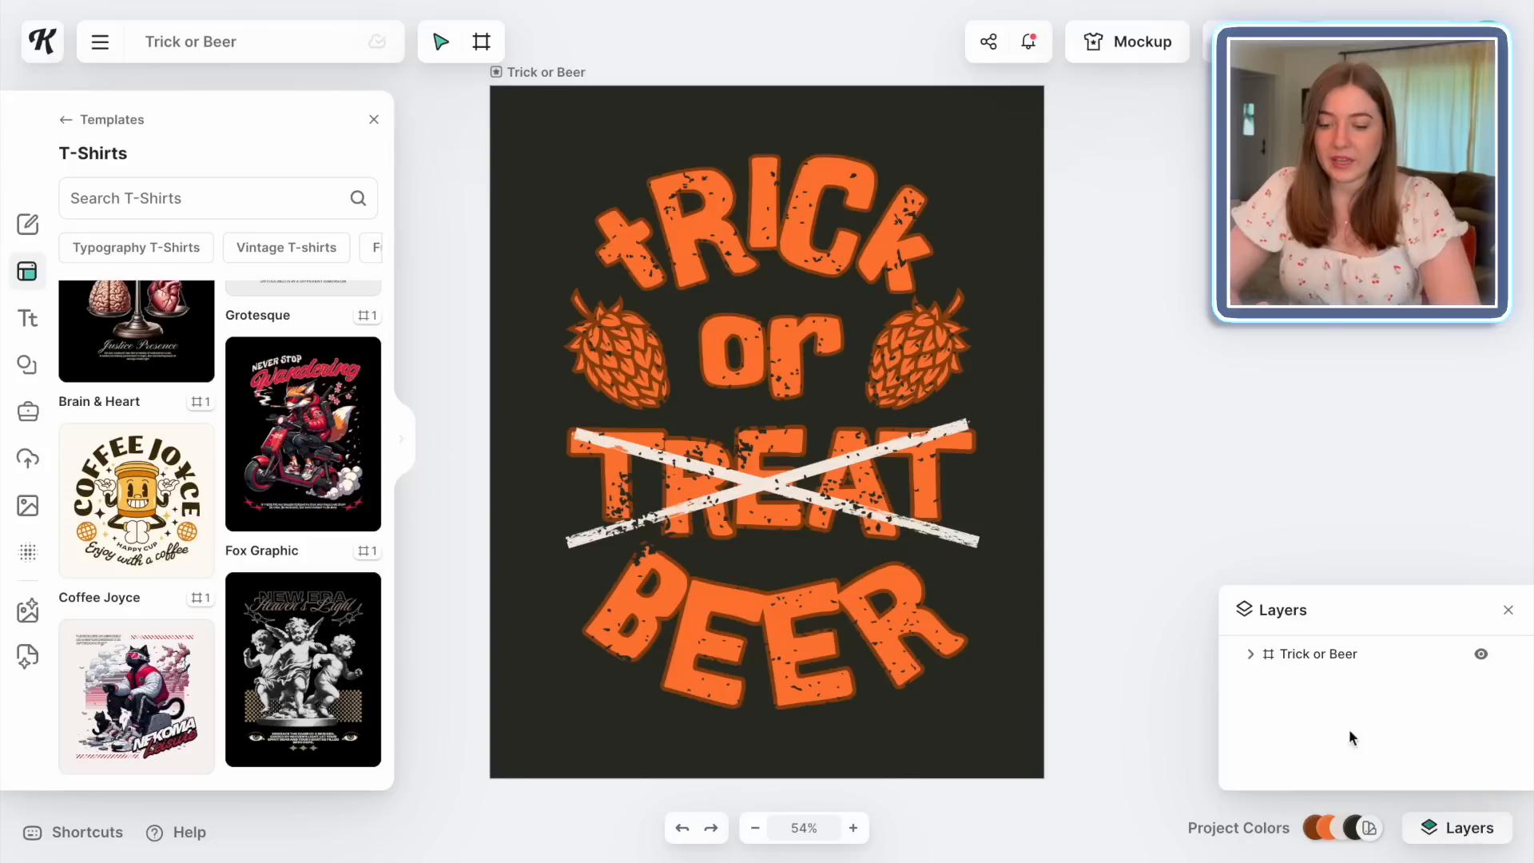
left_click(1253, 656)
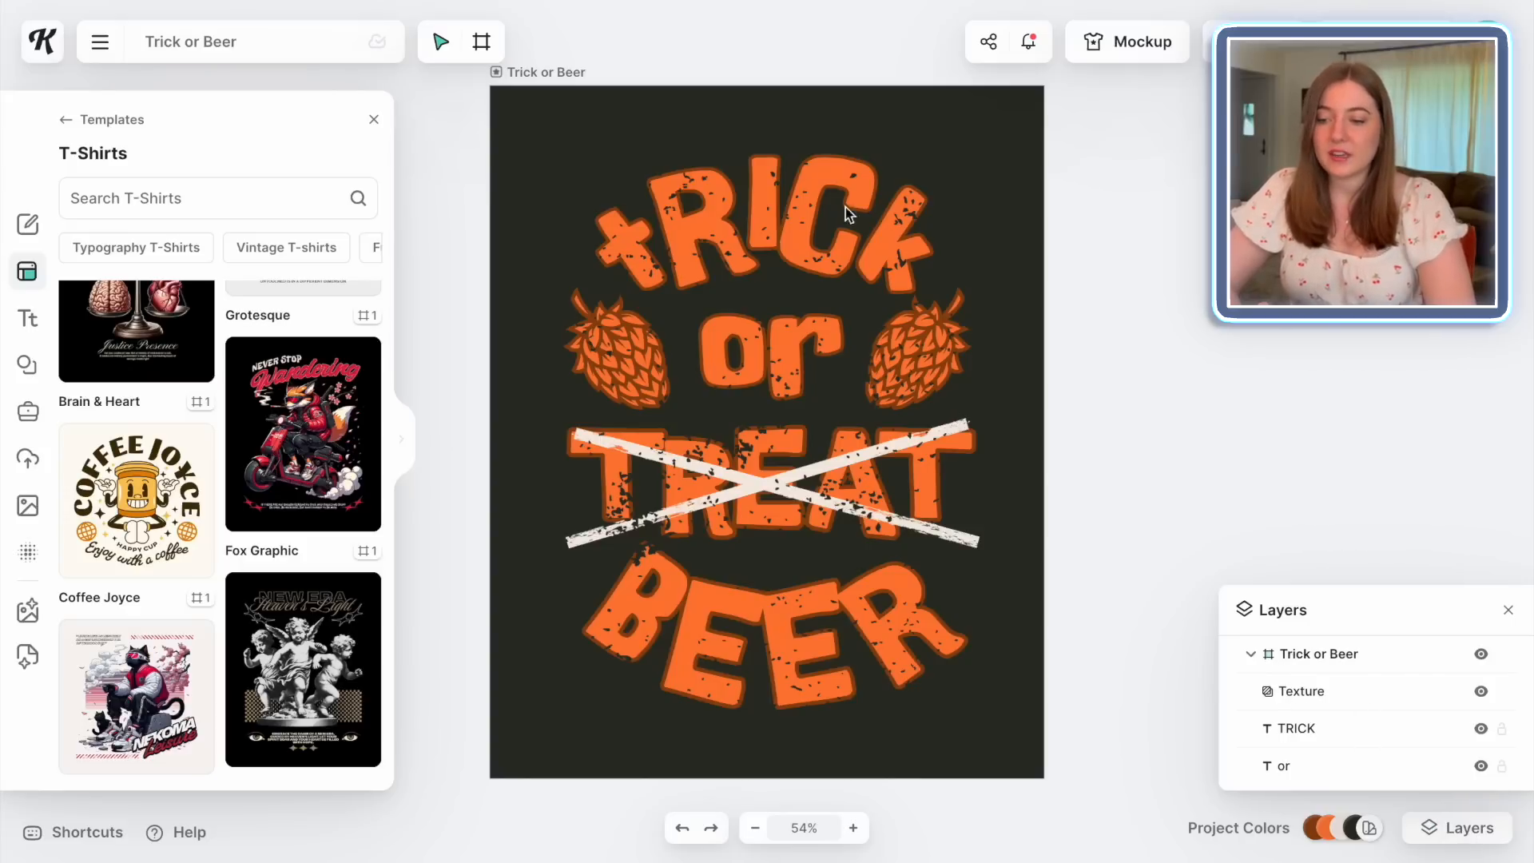
left_click(1480, 692)
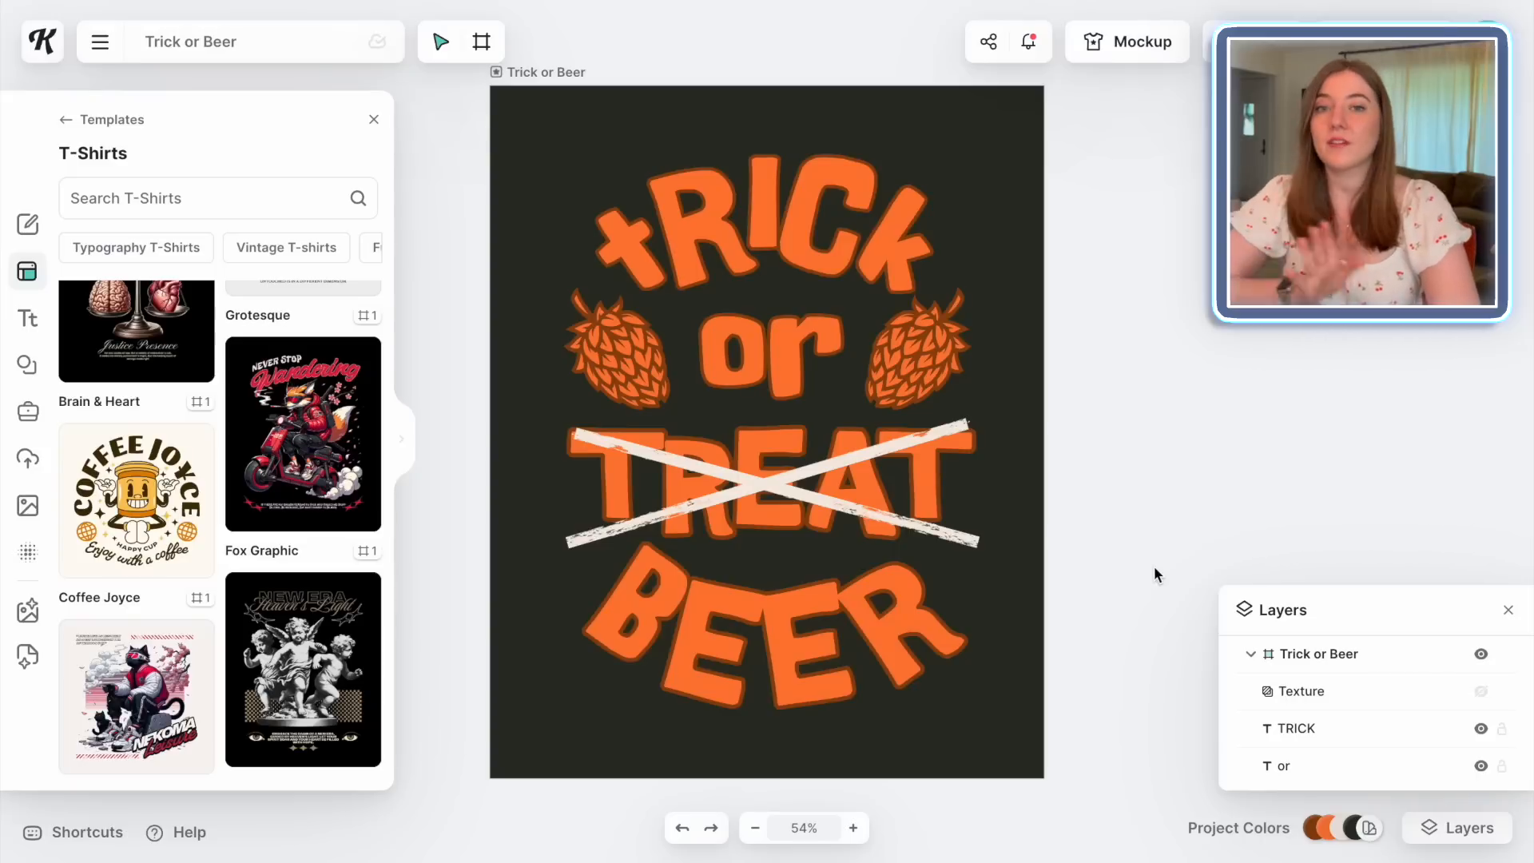
left_click(913, 381)
key("Delete")
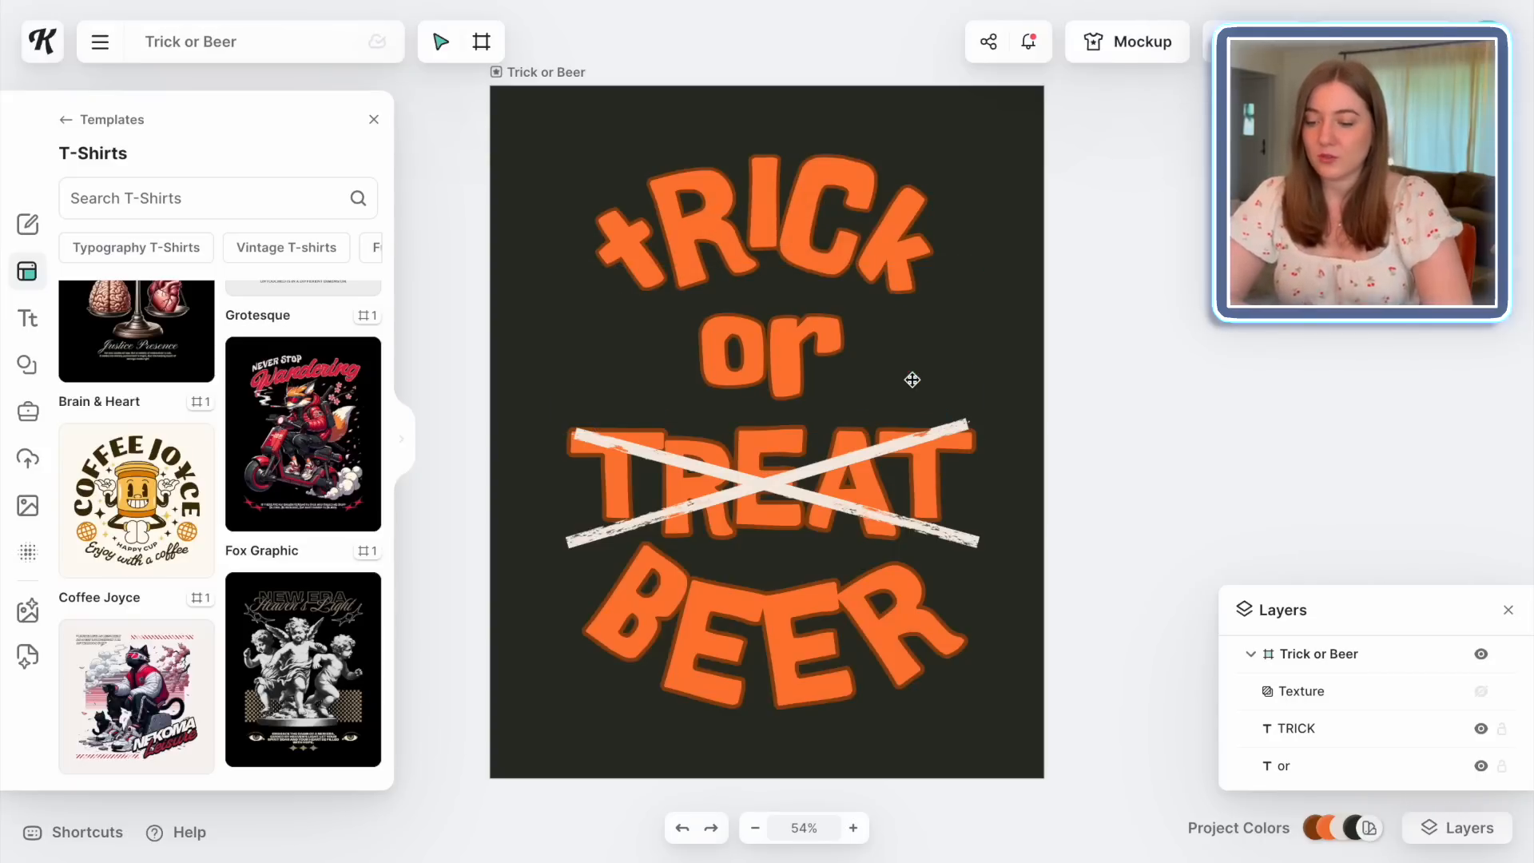
Replace the curved word BEER with SPEECH and move it slightly lower on the artboard
left_click(796, 626)
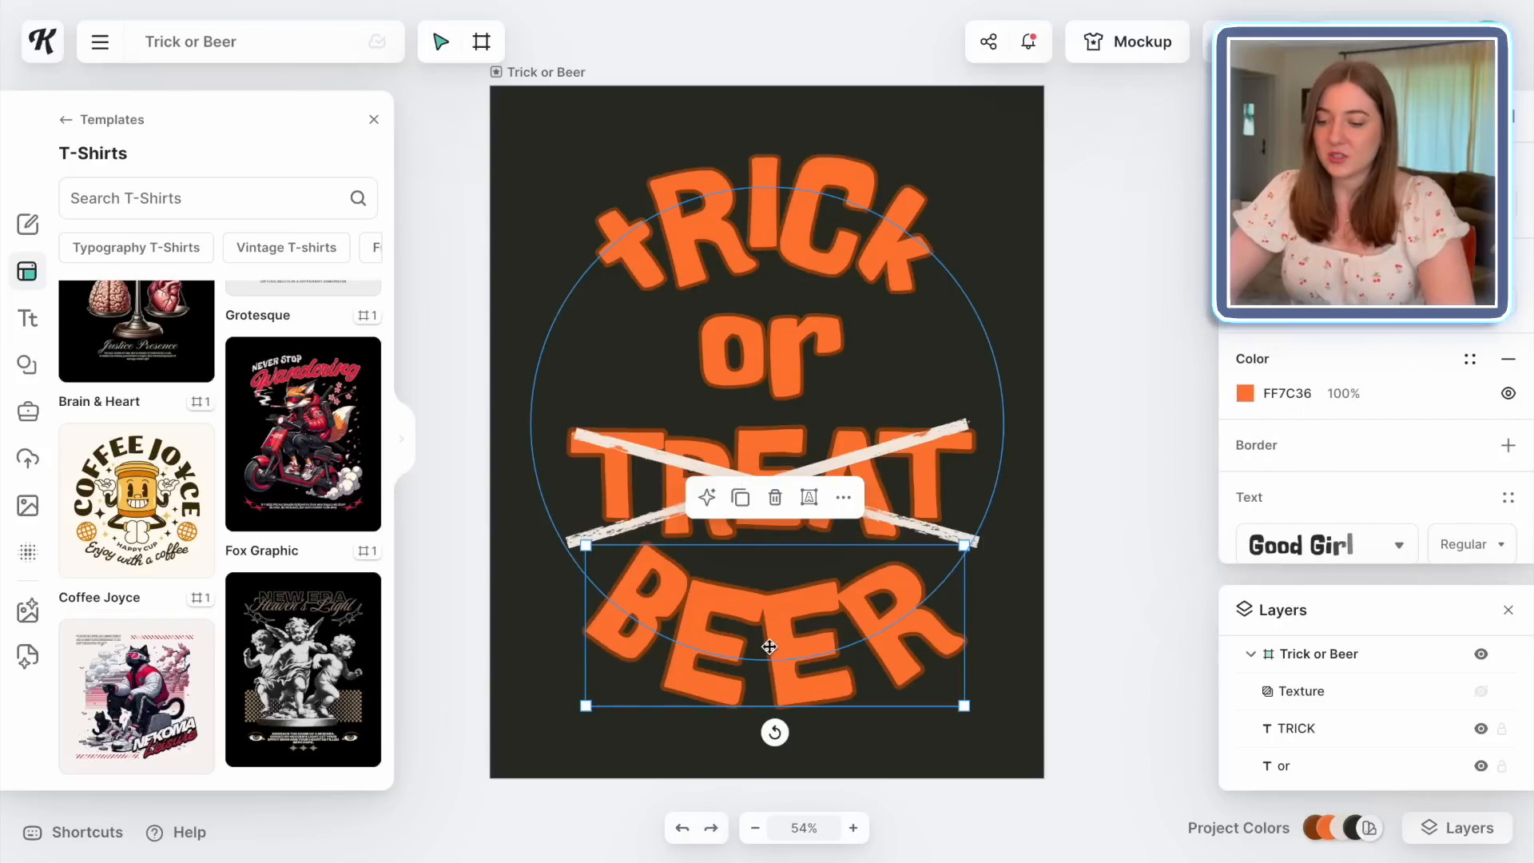
double_click(768, 644)
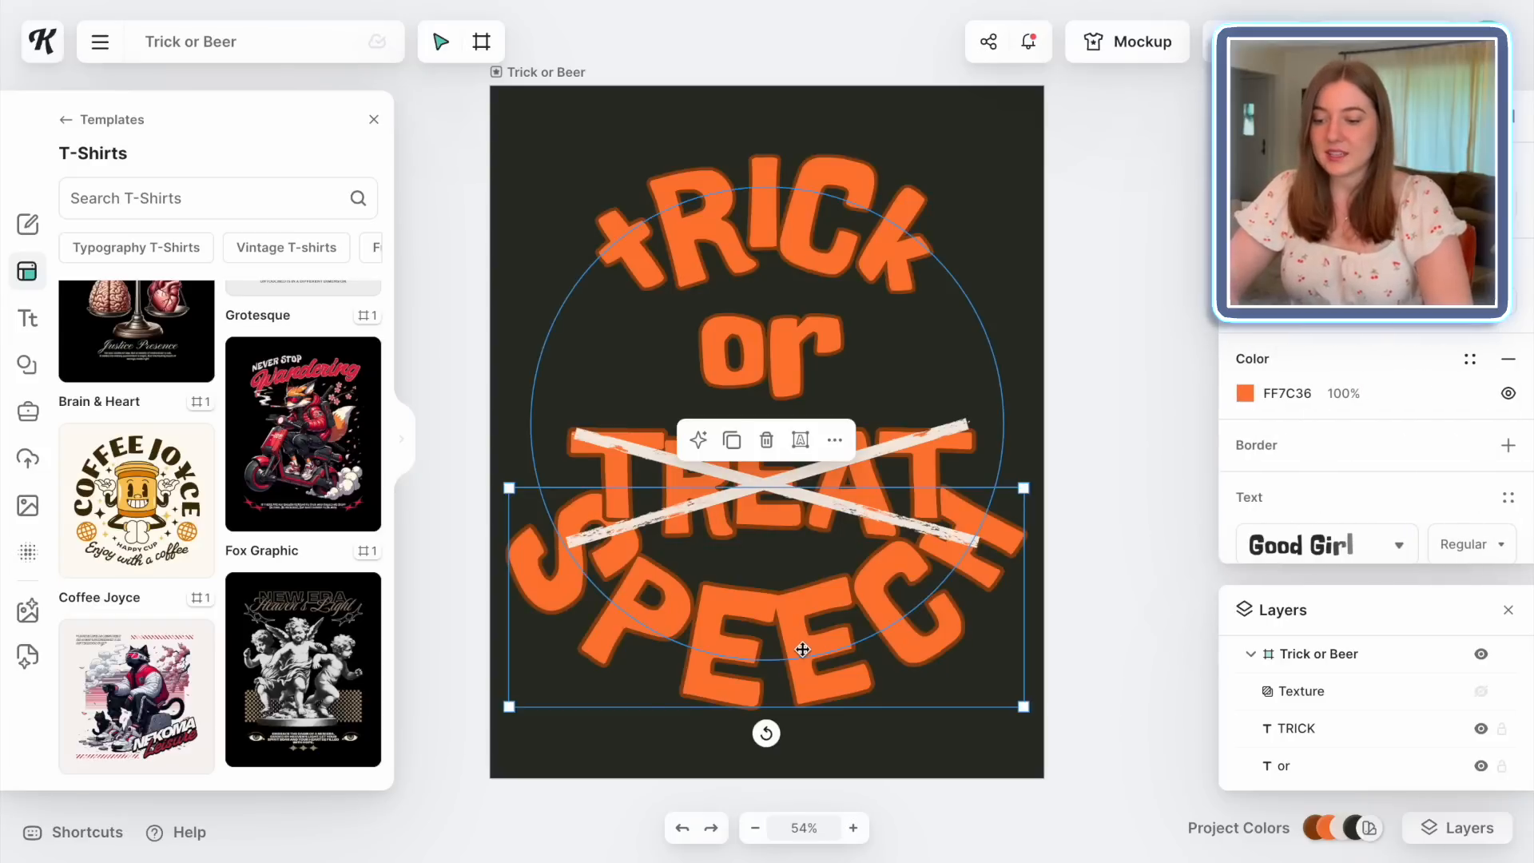
left_click_drag(802, 650, 803, 687)
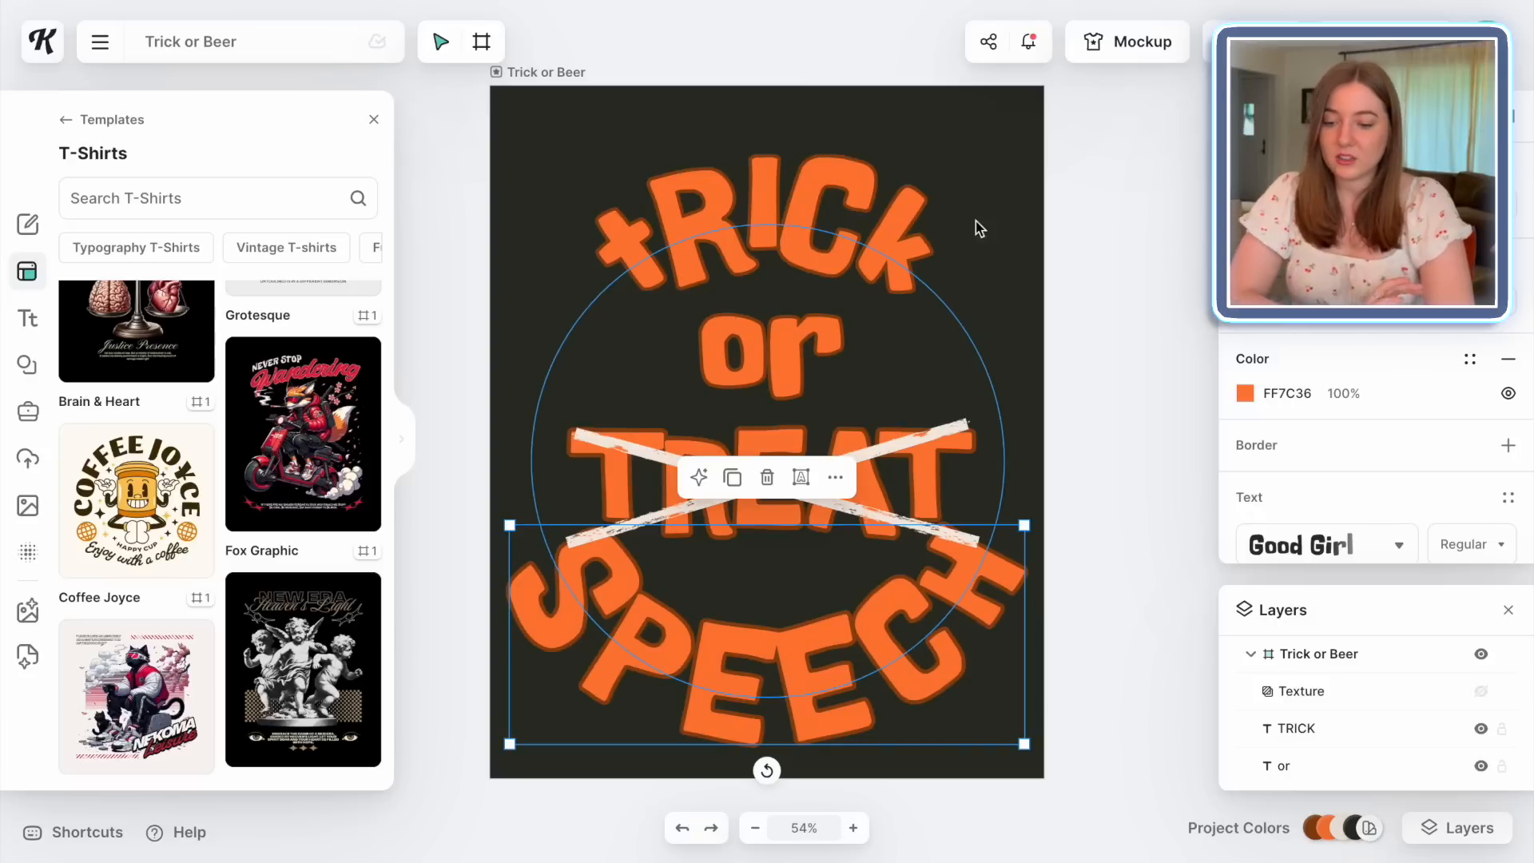
Shrink the curved SPEECH text to about 14.11 by 6.00 in and center it beneath the crossed-out TREAT
scroll(791, 639, "down", 2)
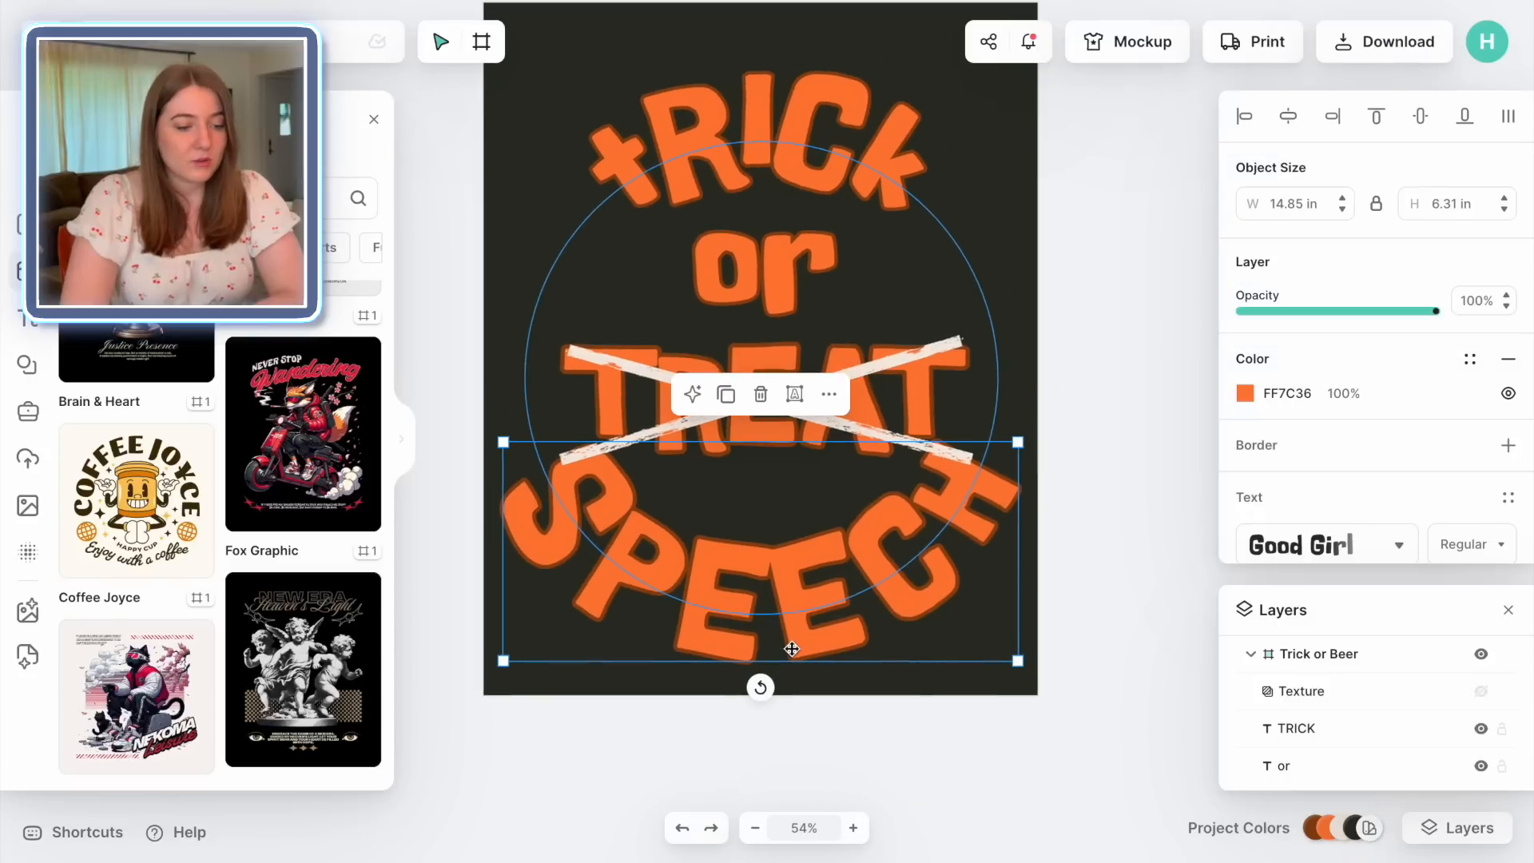
scroll(1403, 472, "down", 3)
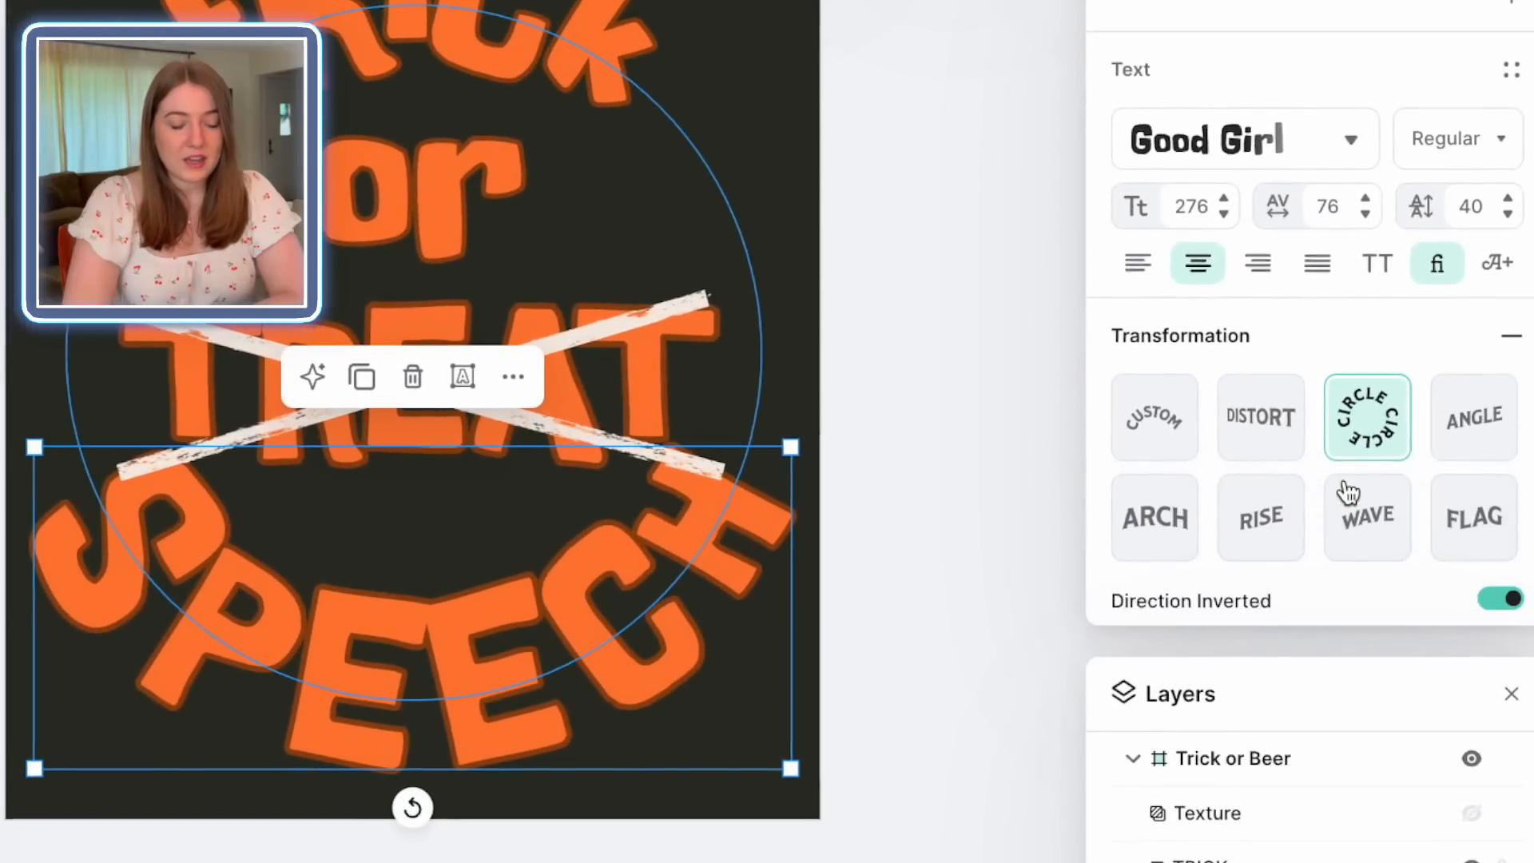
scroll(1363, 504, "up", 2)
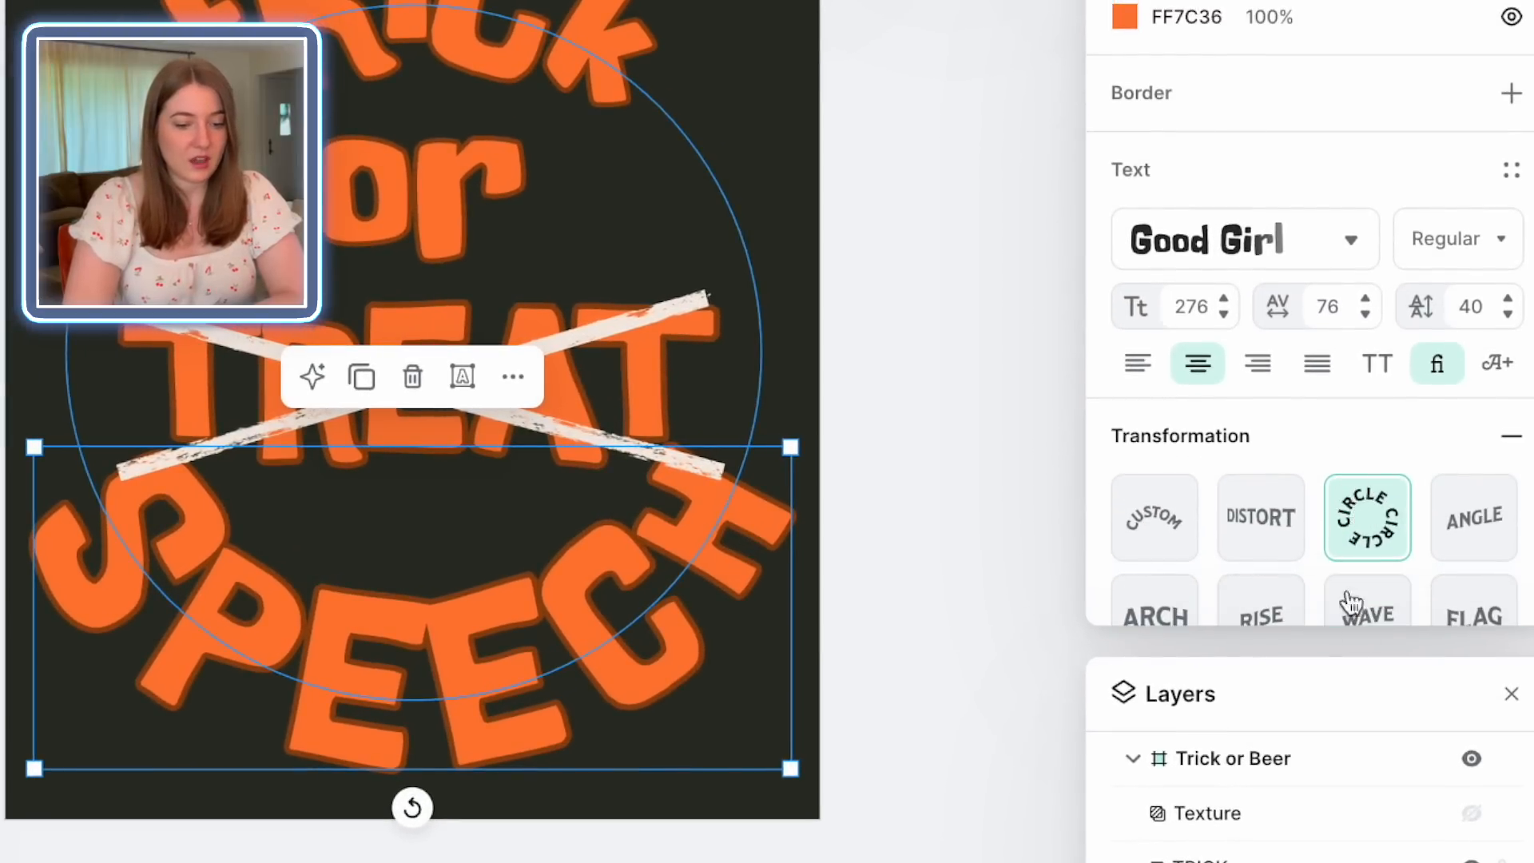
left_click_drag(835, 563, 865, 557)
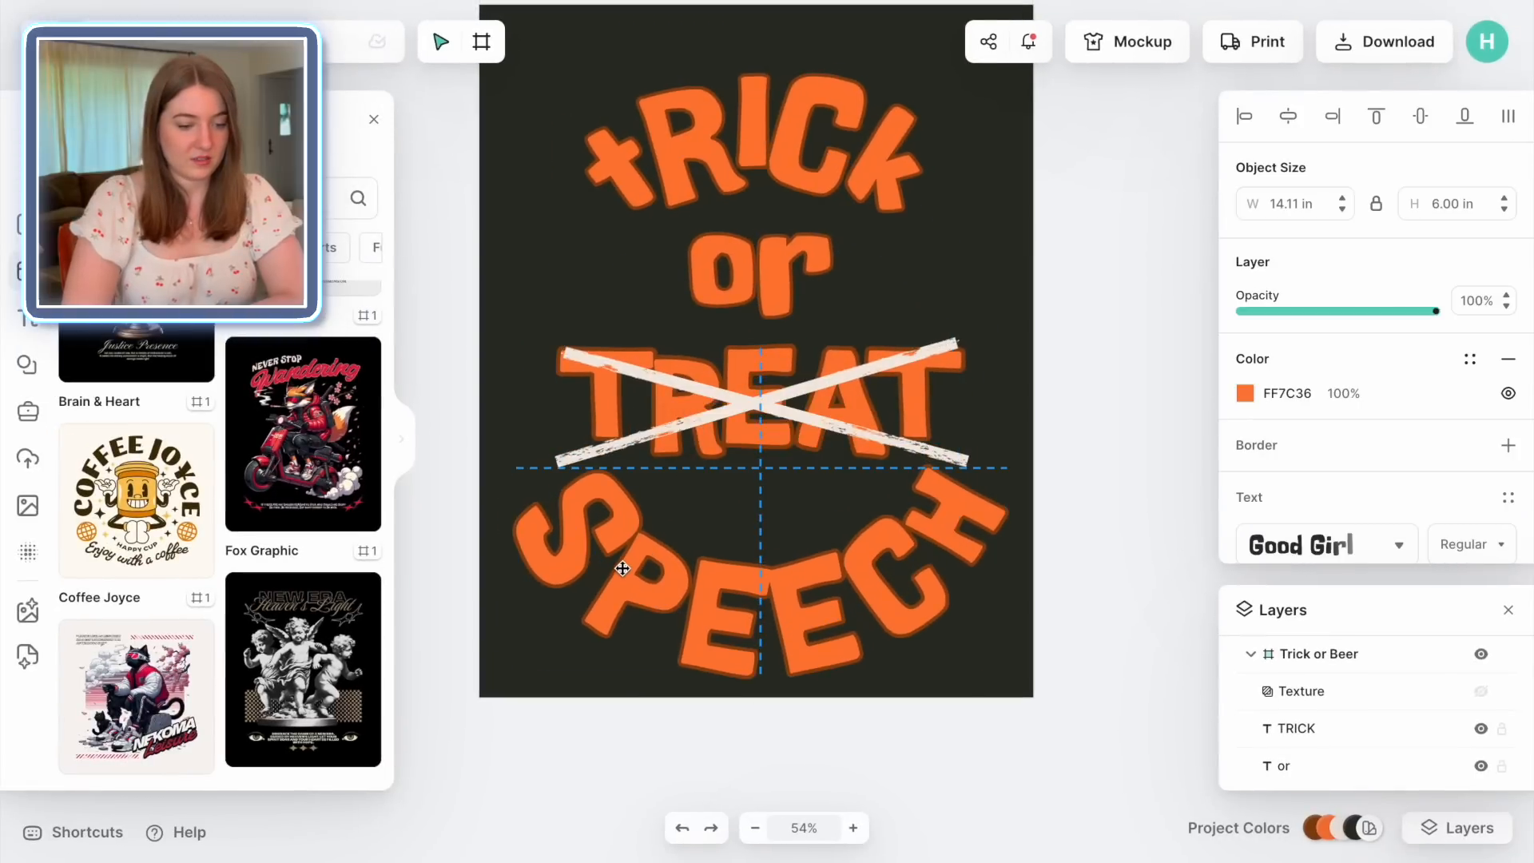
left_click_drag(620, 567, 611, 574)
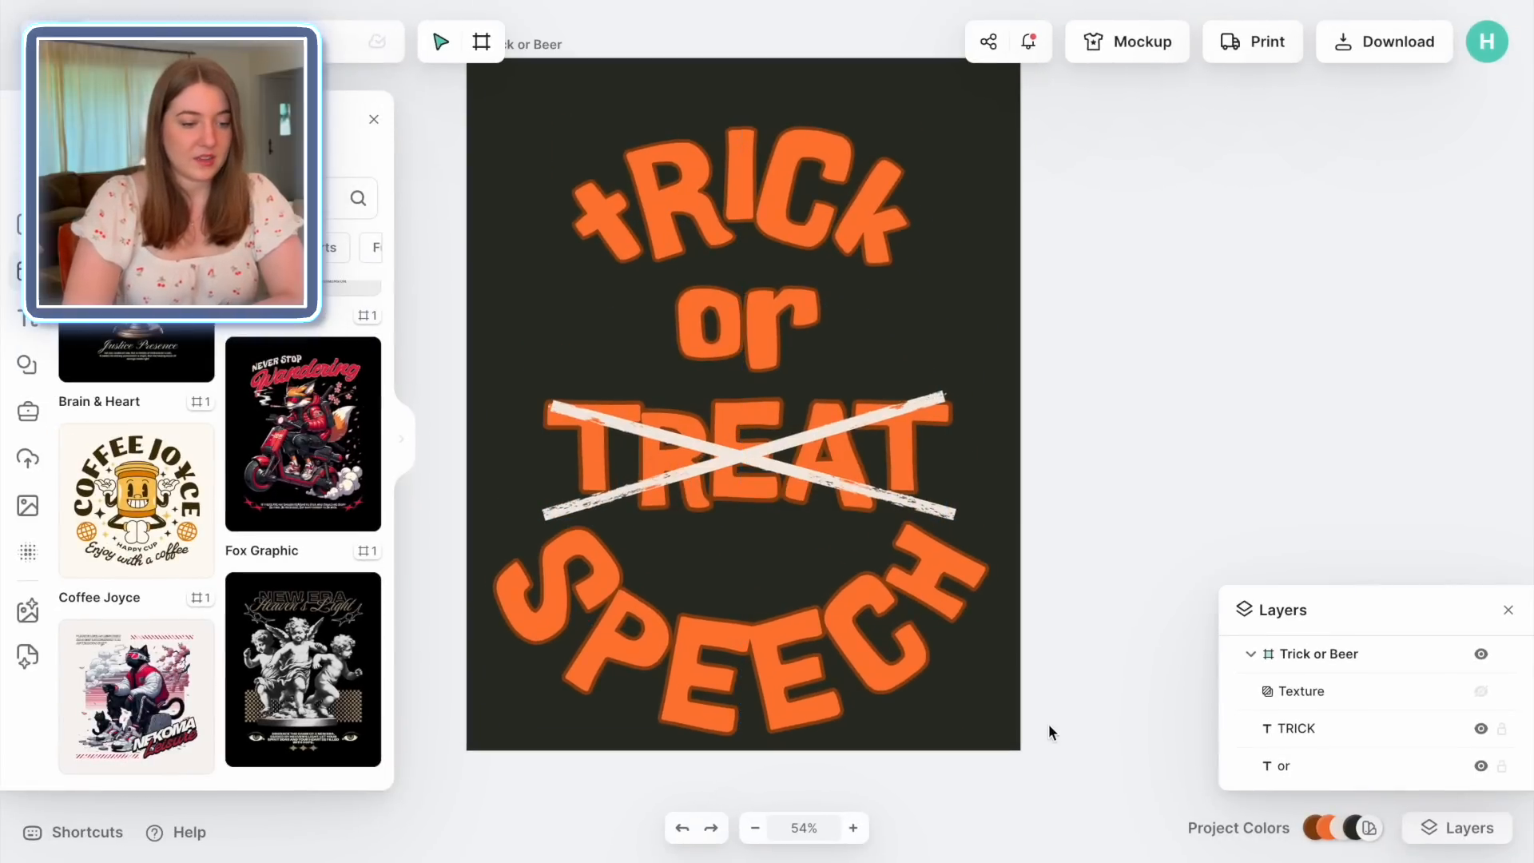
Move all the text lines and the strike-through marks together up toward the artboard's upper edge
left_click_drag(1048, 729, 483, 113)
left_click_drag(680, 169, 692, 128)
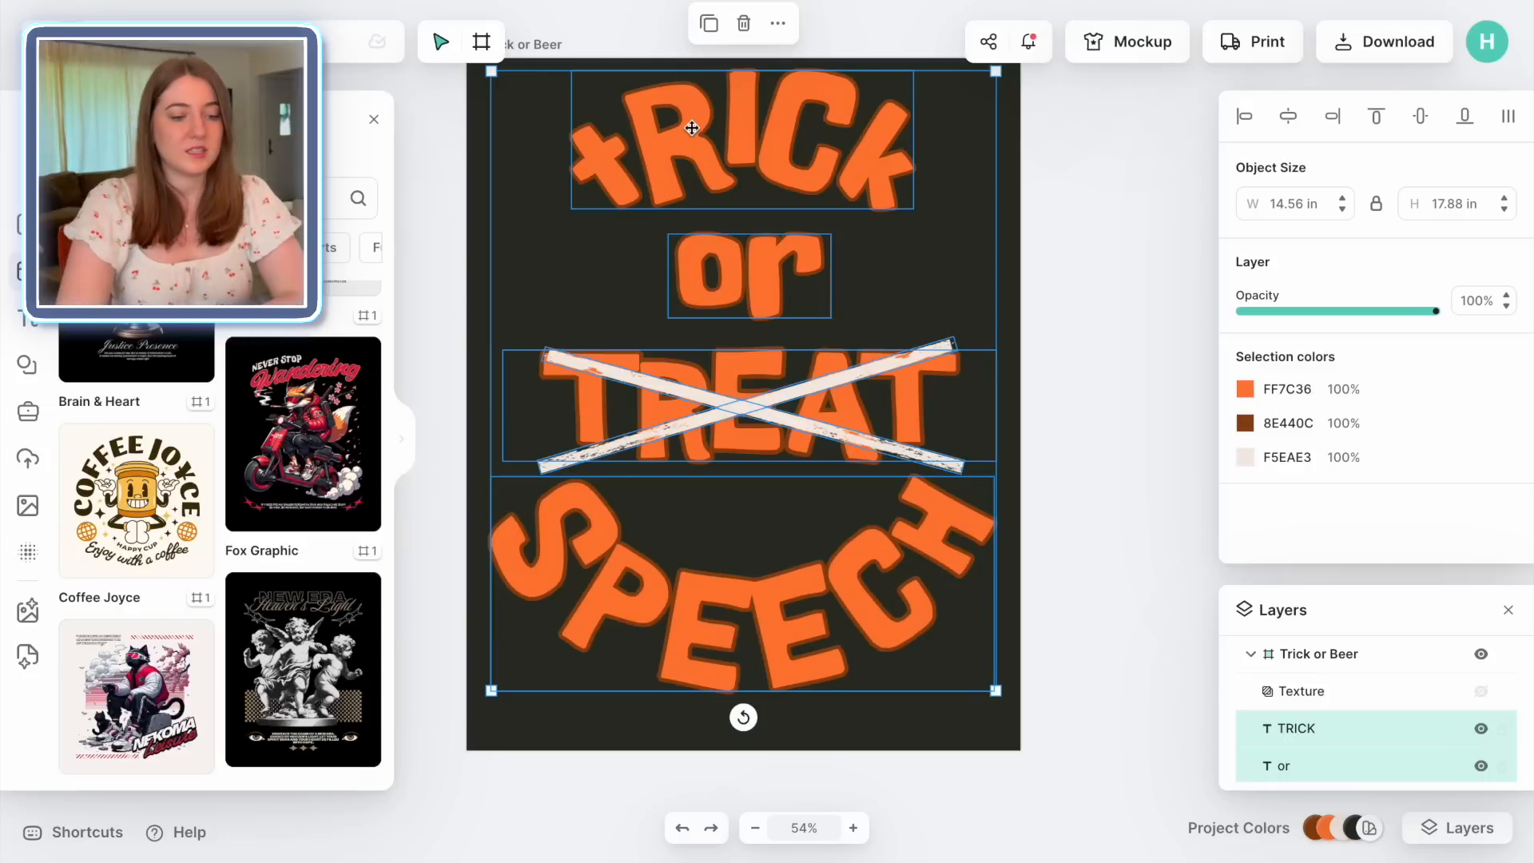
left_click(1130, 411)
Search the elements for PUMPKIN and add the round-eyed and the triangle-eyed red jack-o'-lantern illustrations
left_click(37, 366)
left_click(157, 158)
type("PUMPKIN")
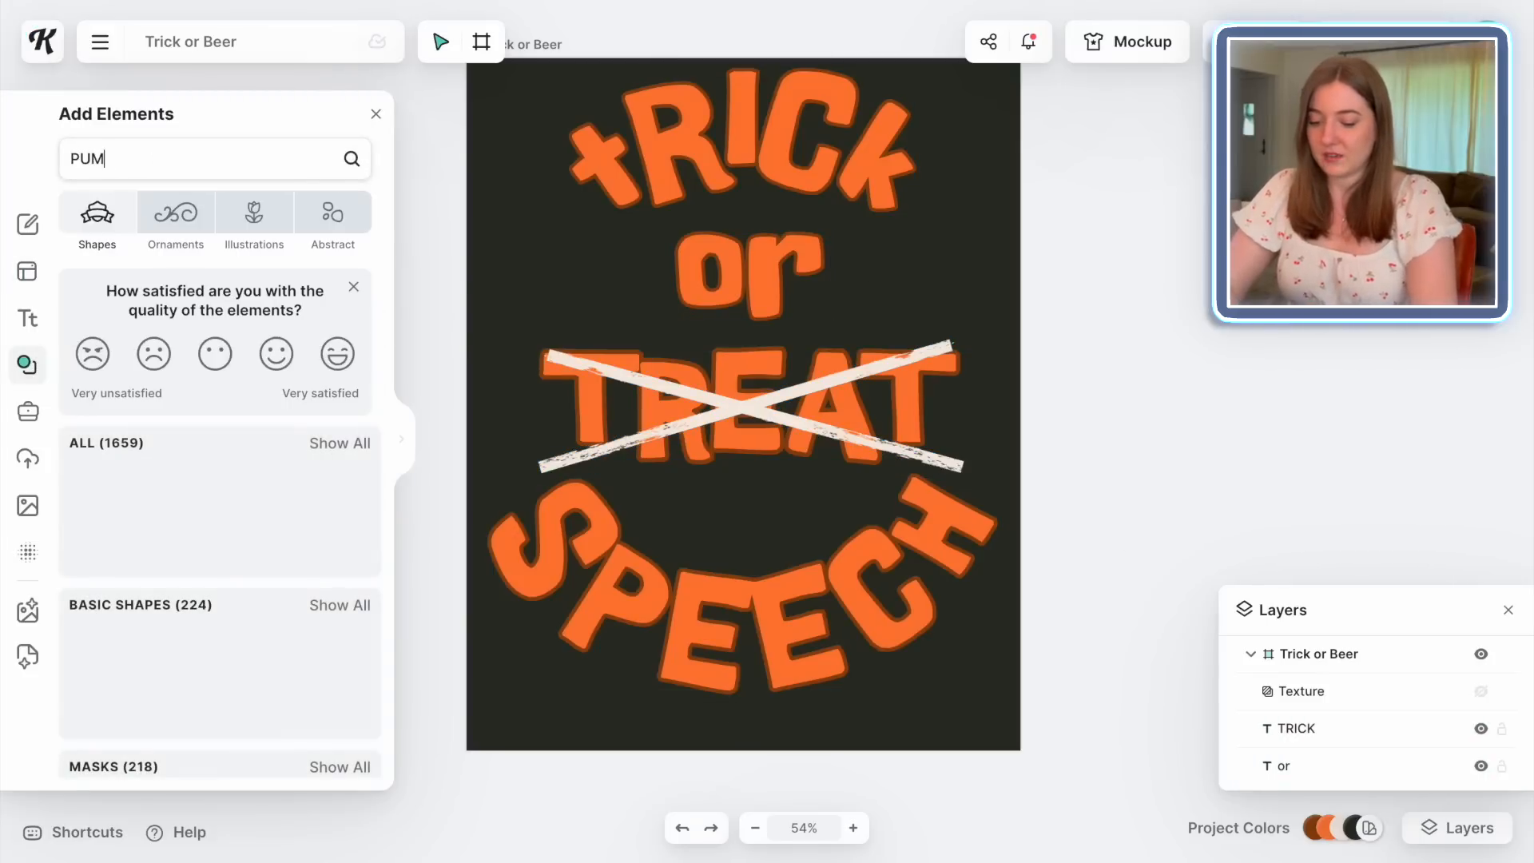
left_click(319, 571)
Shrink both jack-o'-lanterns and place the triangle-eyed one right of "or" and the round-eyed one left of it
left_click_drag(831, 492, 888, 377)
left_click_drag(689, 176, 822, 315)
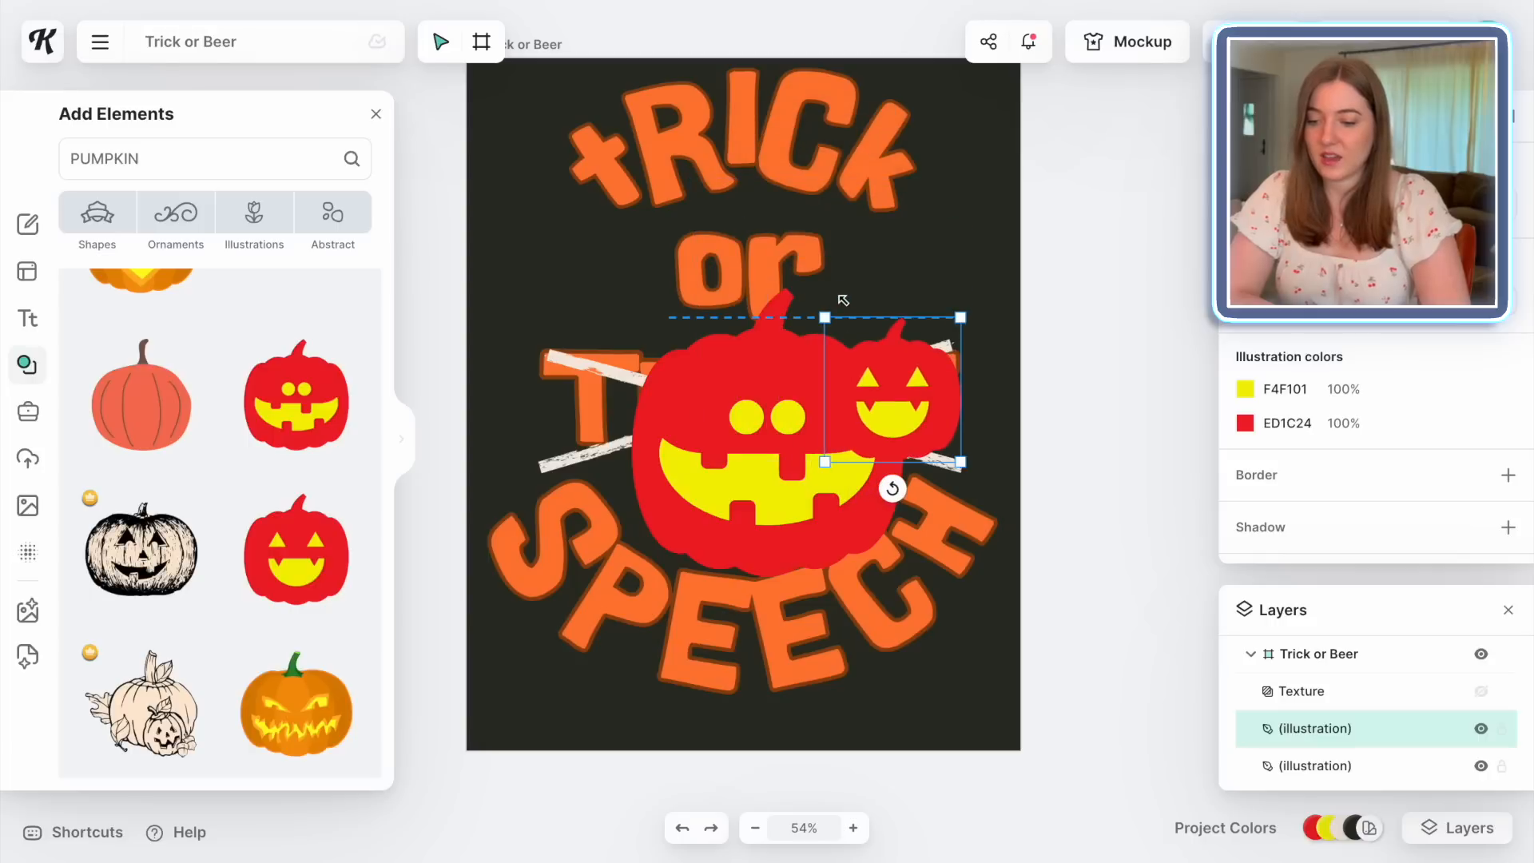
left_click_drag(915, 392, 938, 257)
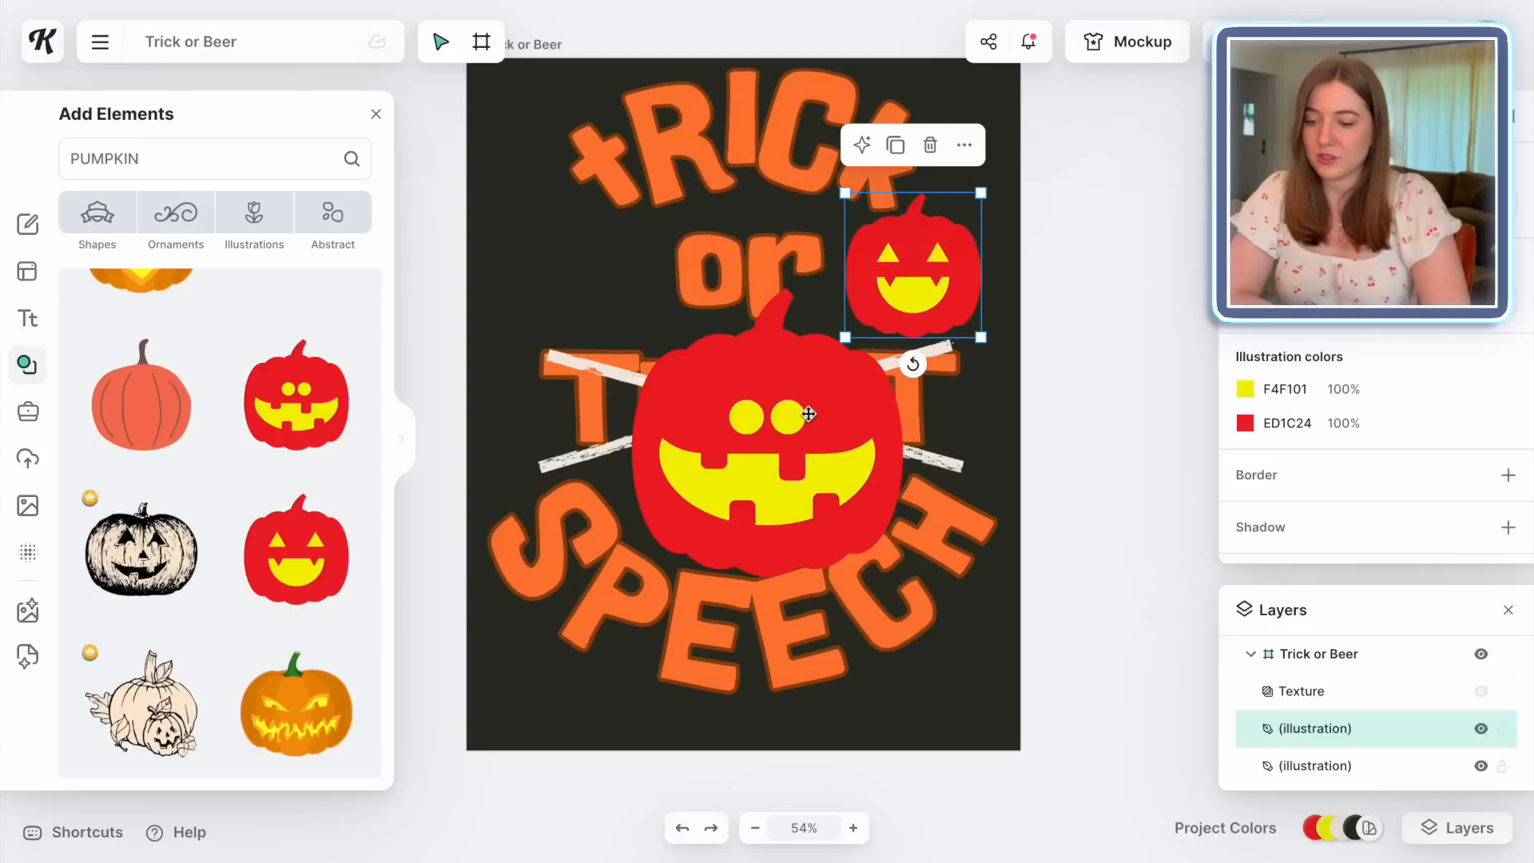
left_click(857, 383)
left_click_drag(581, 303, 575, 306)
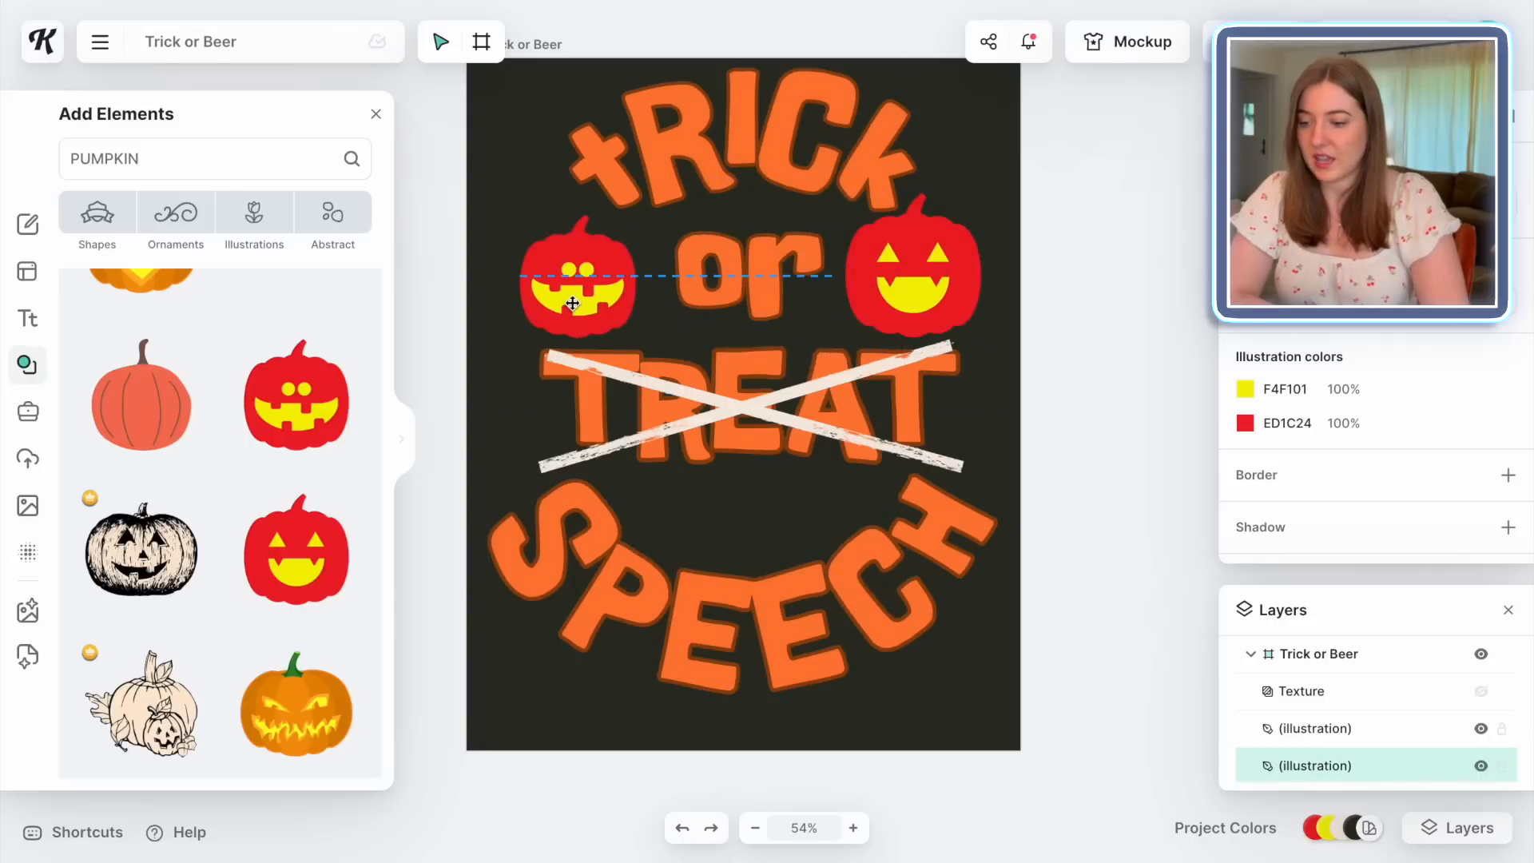
Shrink the triangle-eyed jack-o'-lantern further to match the other and align it level with the word "or"
left_click(889, 316)
left_click_drag(844, 195, 872, 222)
left_click_drag(933, 291, 932, 276)
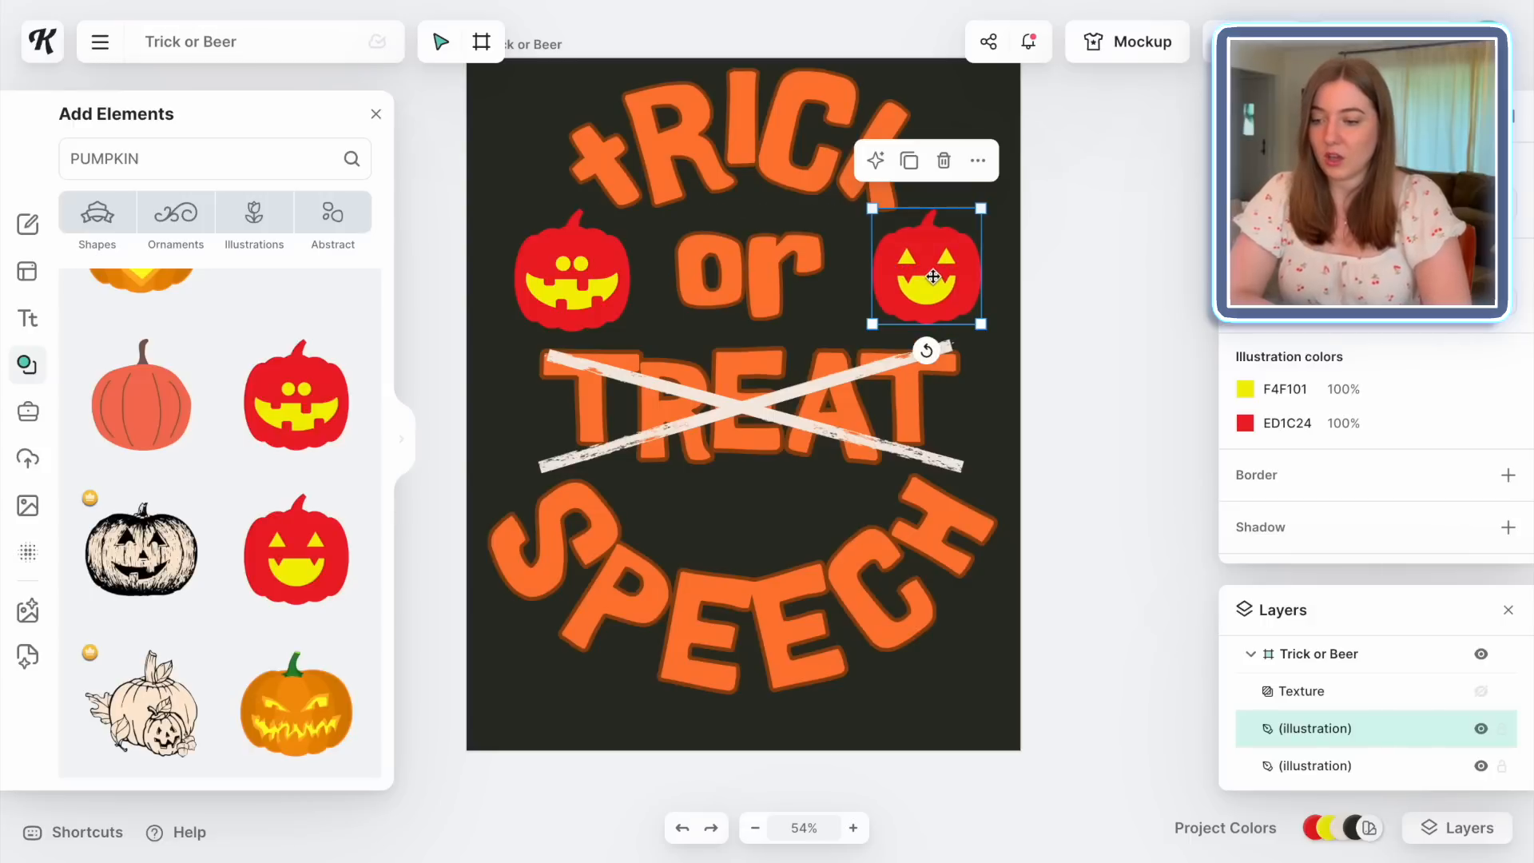
Recolor the triangle-eyed jack-o'-lantern's red body with the document's orange
left_click(1245, 423)
left_click(948, 839)
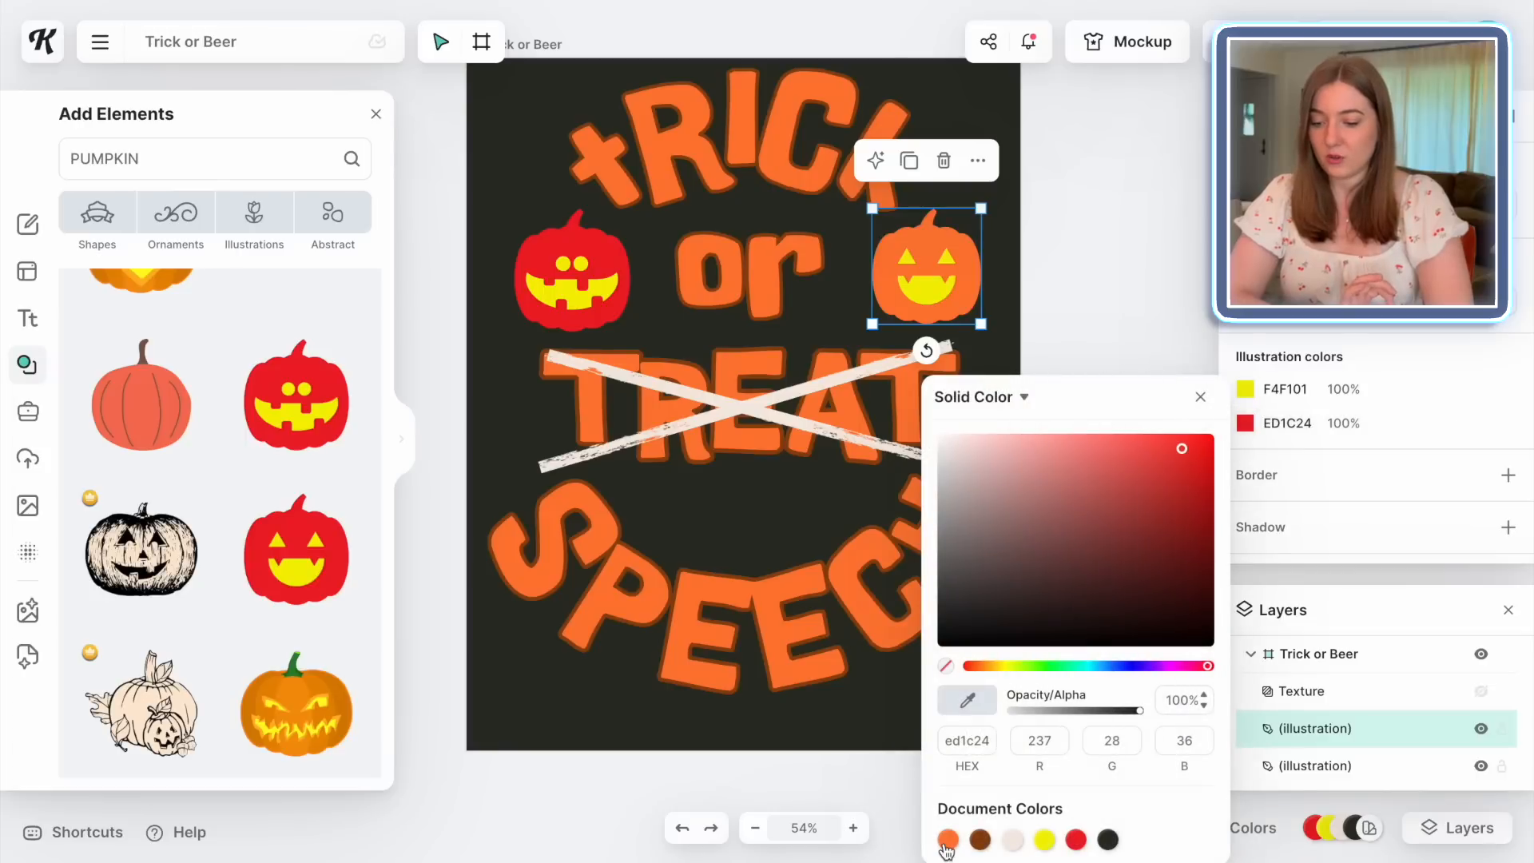
Recolor the round-eyed jack-o'-lantern's red body with the document's orange, FF7C36
left_click(559, 289)
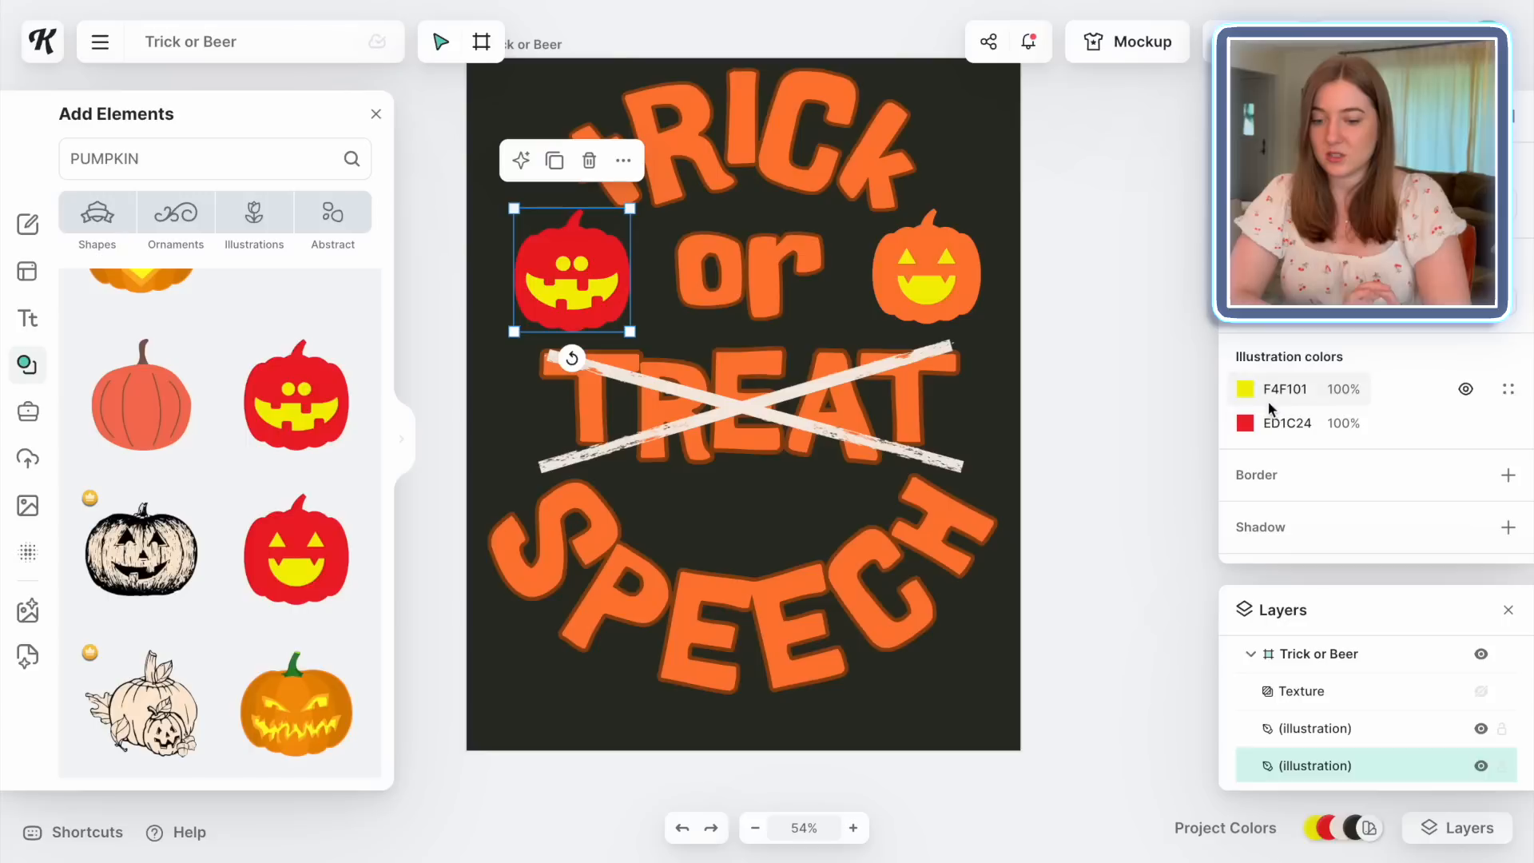
left_click(1245, 423)
left_click(949, 839)
Recolor the yellow eyes and mouths of both jack-o'-lanterns with the document's brown, 8E440C
left_click(926, 272)
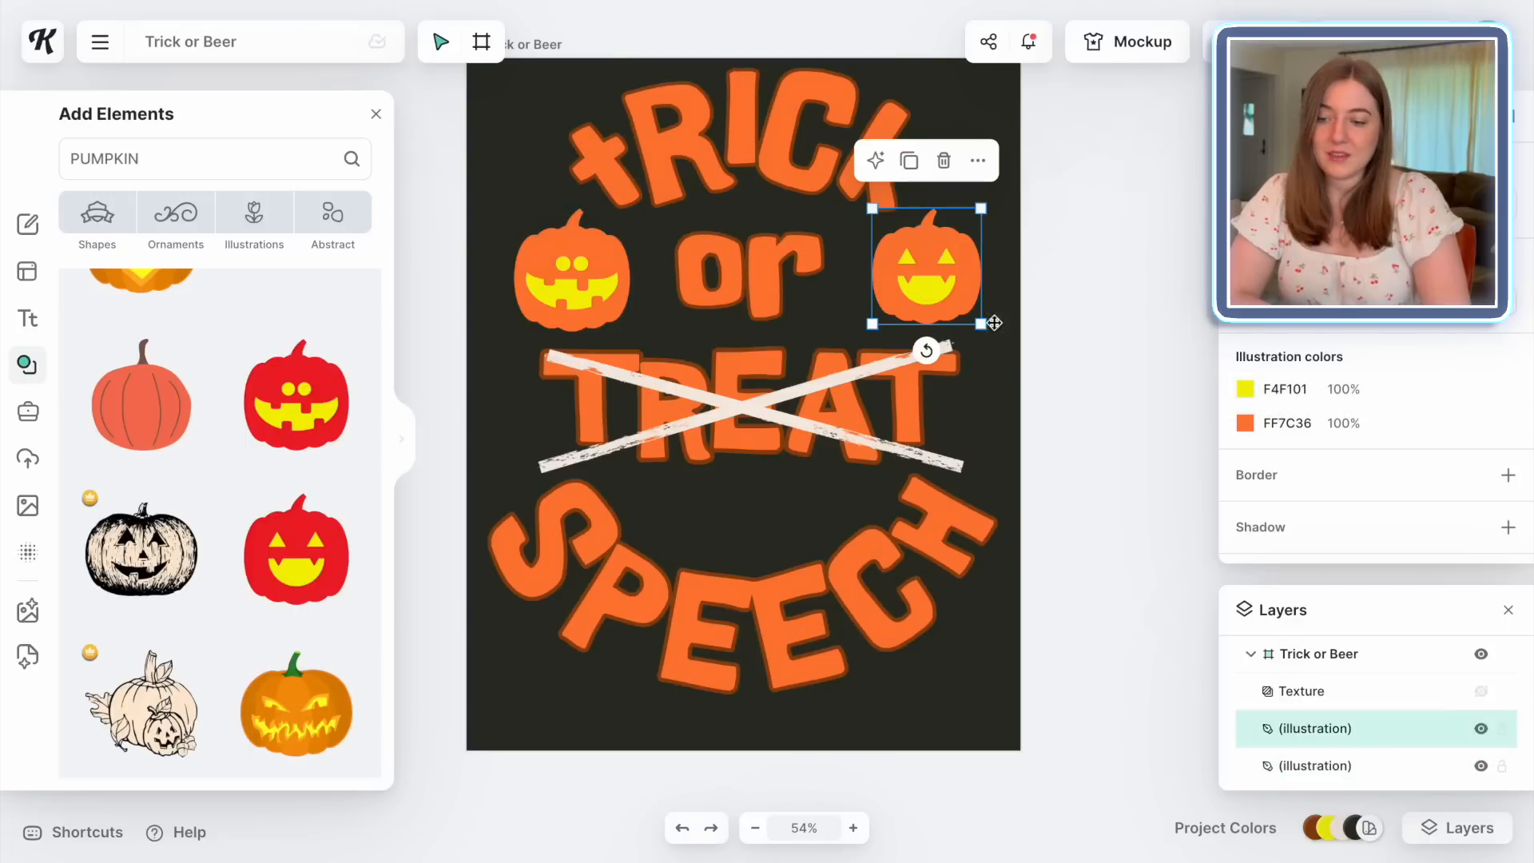
left_click(1246, 425)
left_click(980, 839)
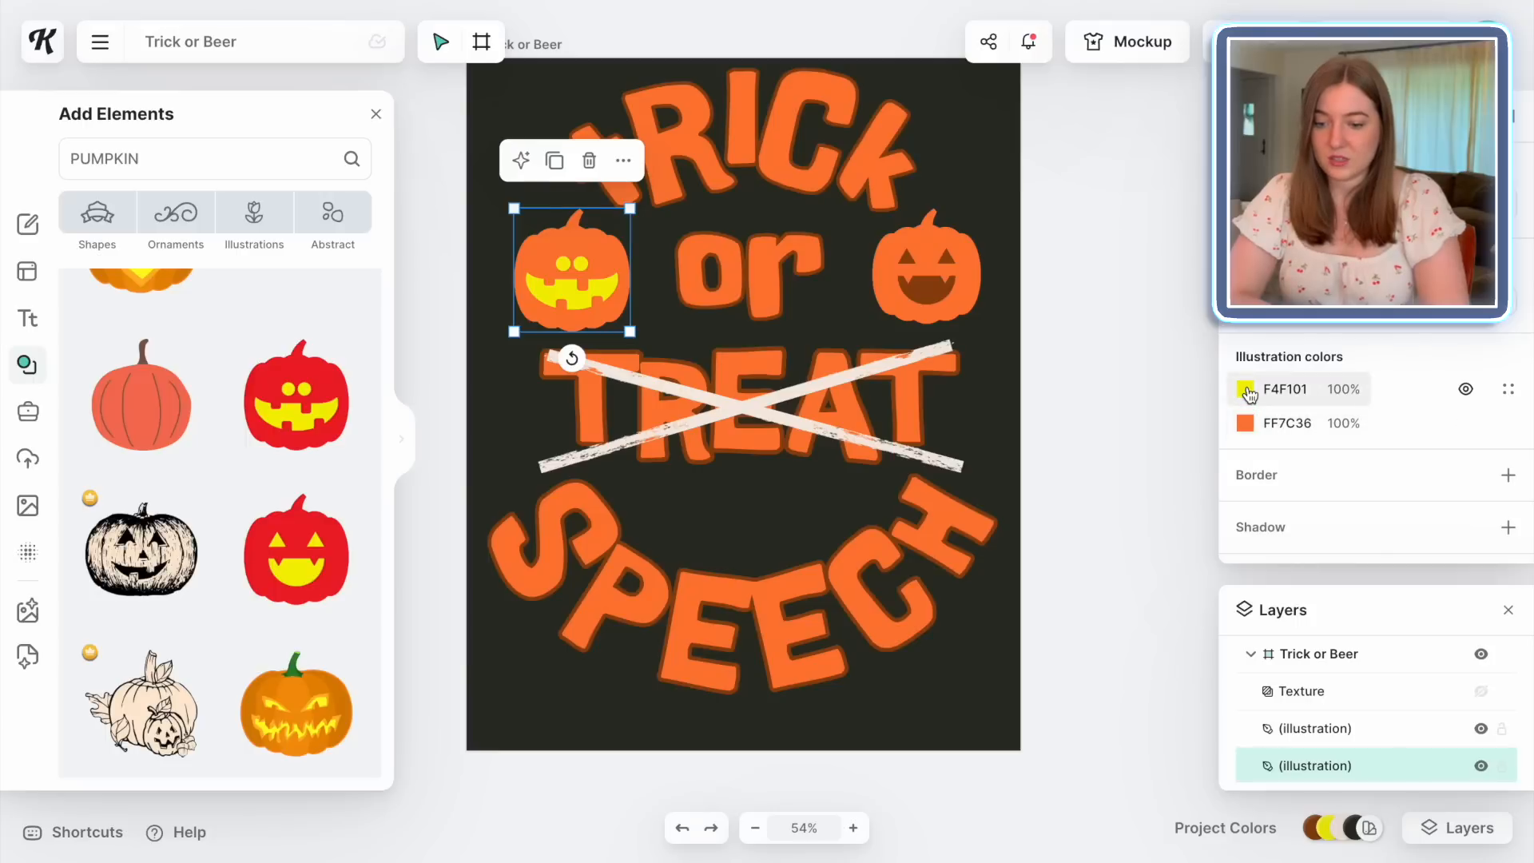
left_click(1246, 390)
left_click(976, 839)
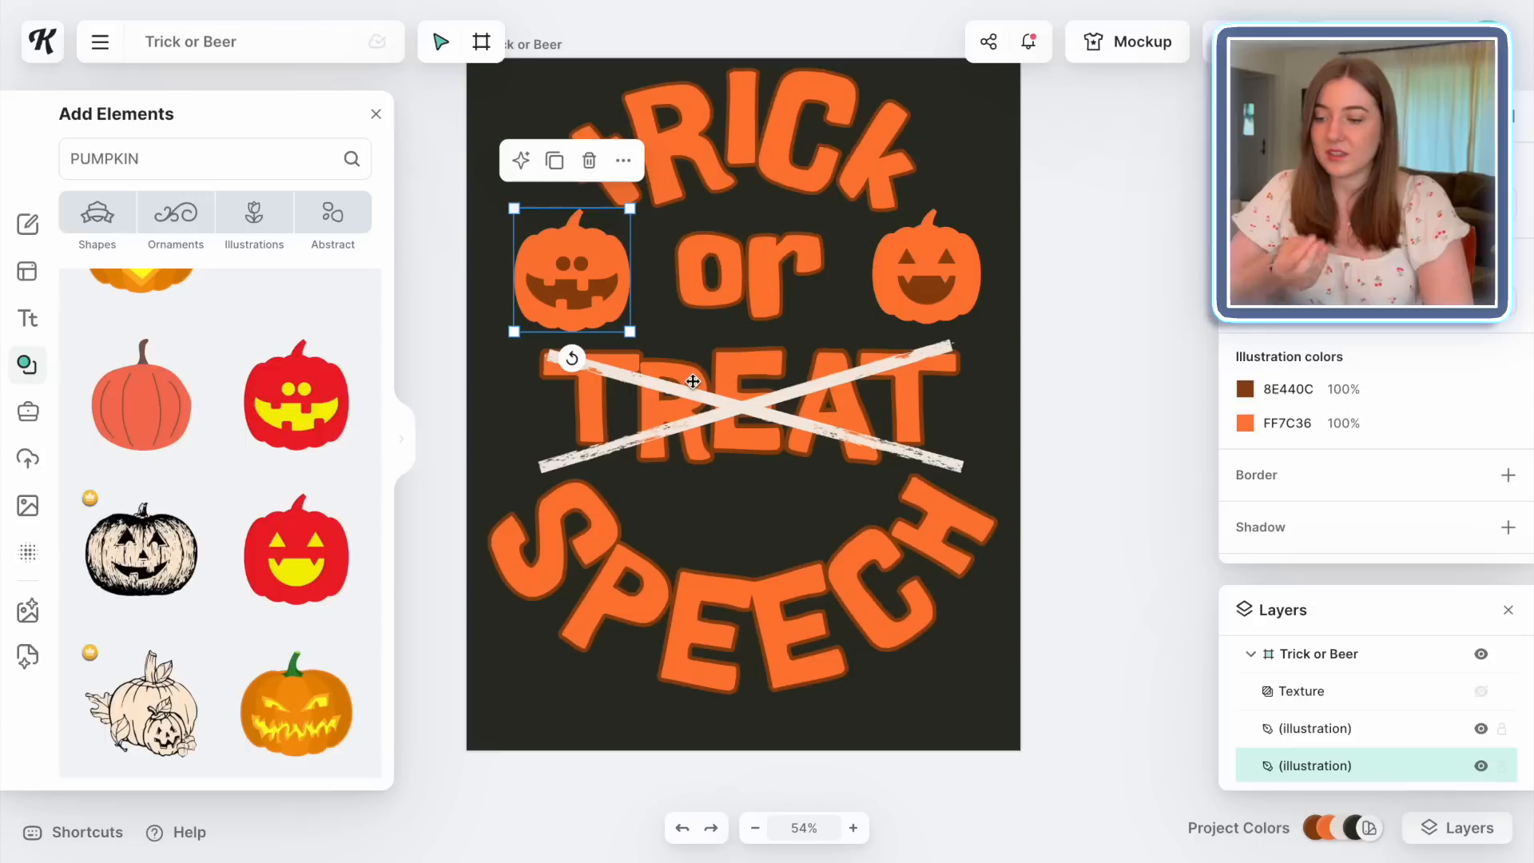
Add a border to the round-eyed jack-o'-lantern in the document's brown, 8E440C, with a weight of about 17.20
left_click(1507, 475)
scroll(1289, 492, "down", 1)
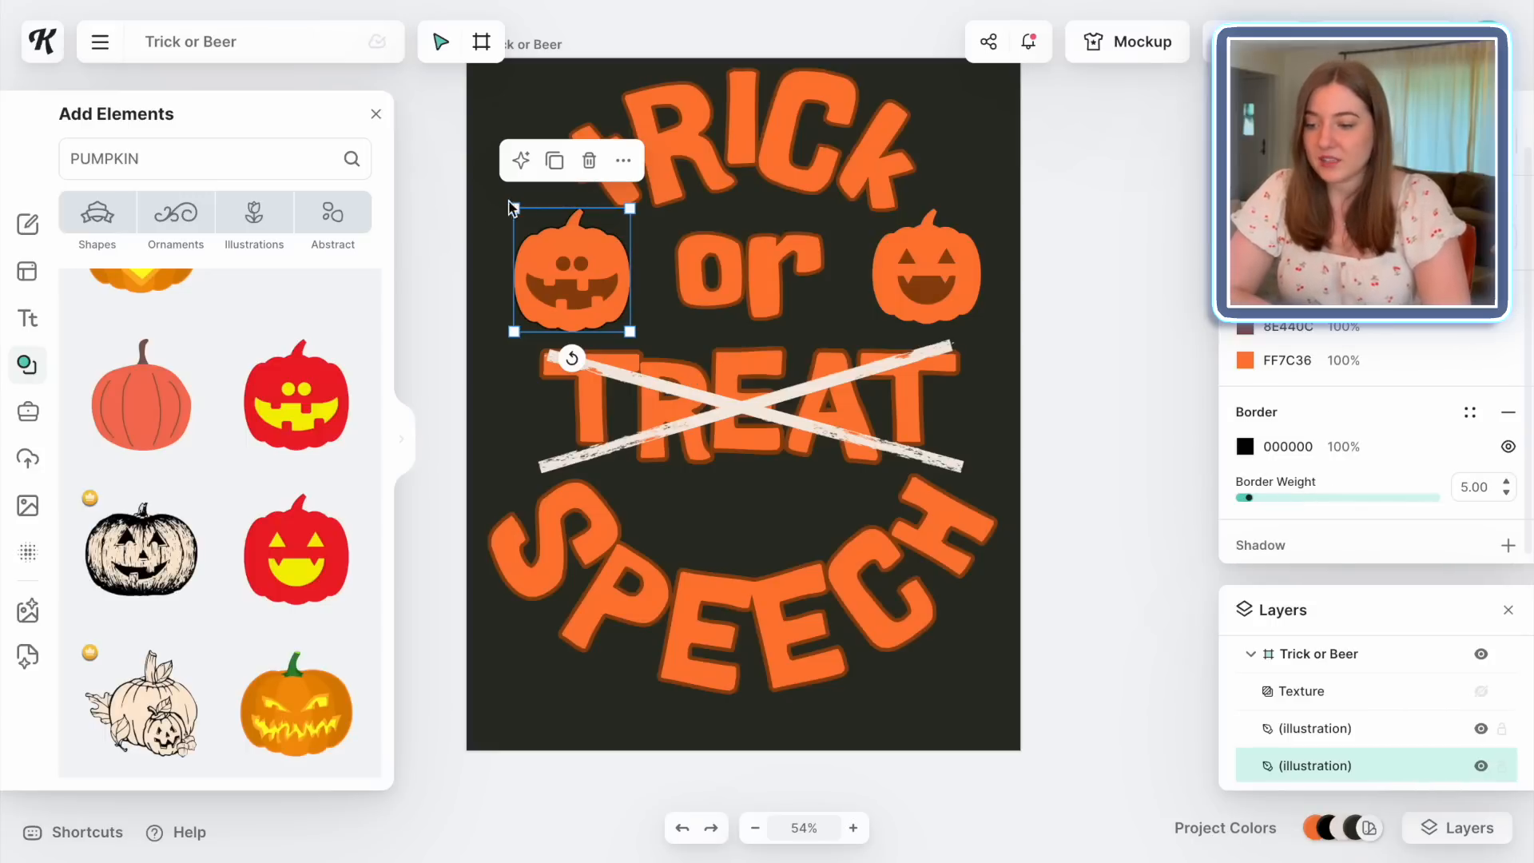
left_click(1246, 449)
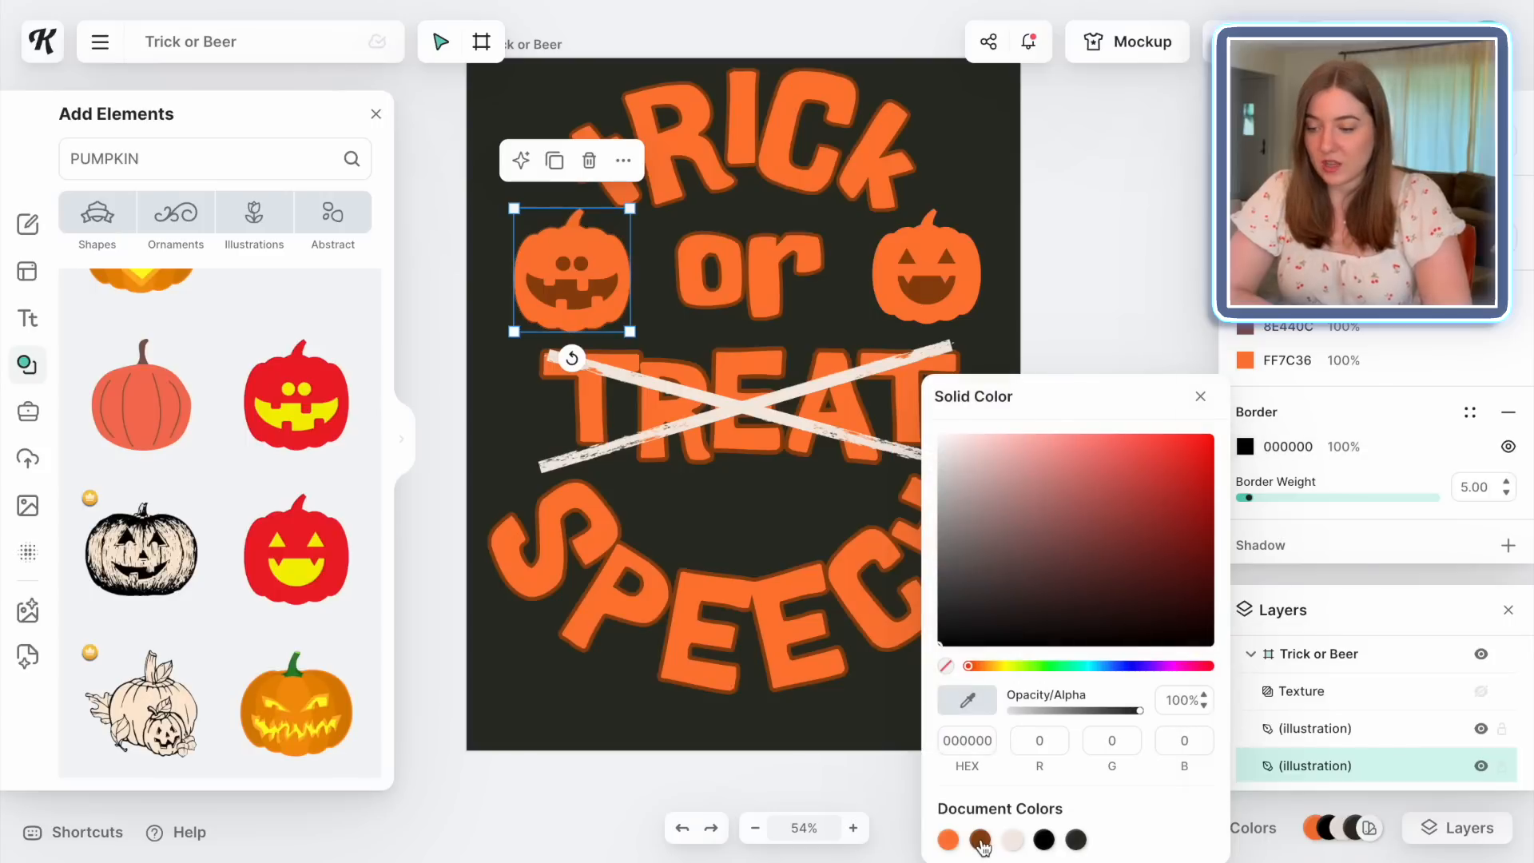
left_click(981, 840)
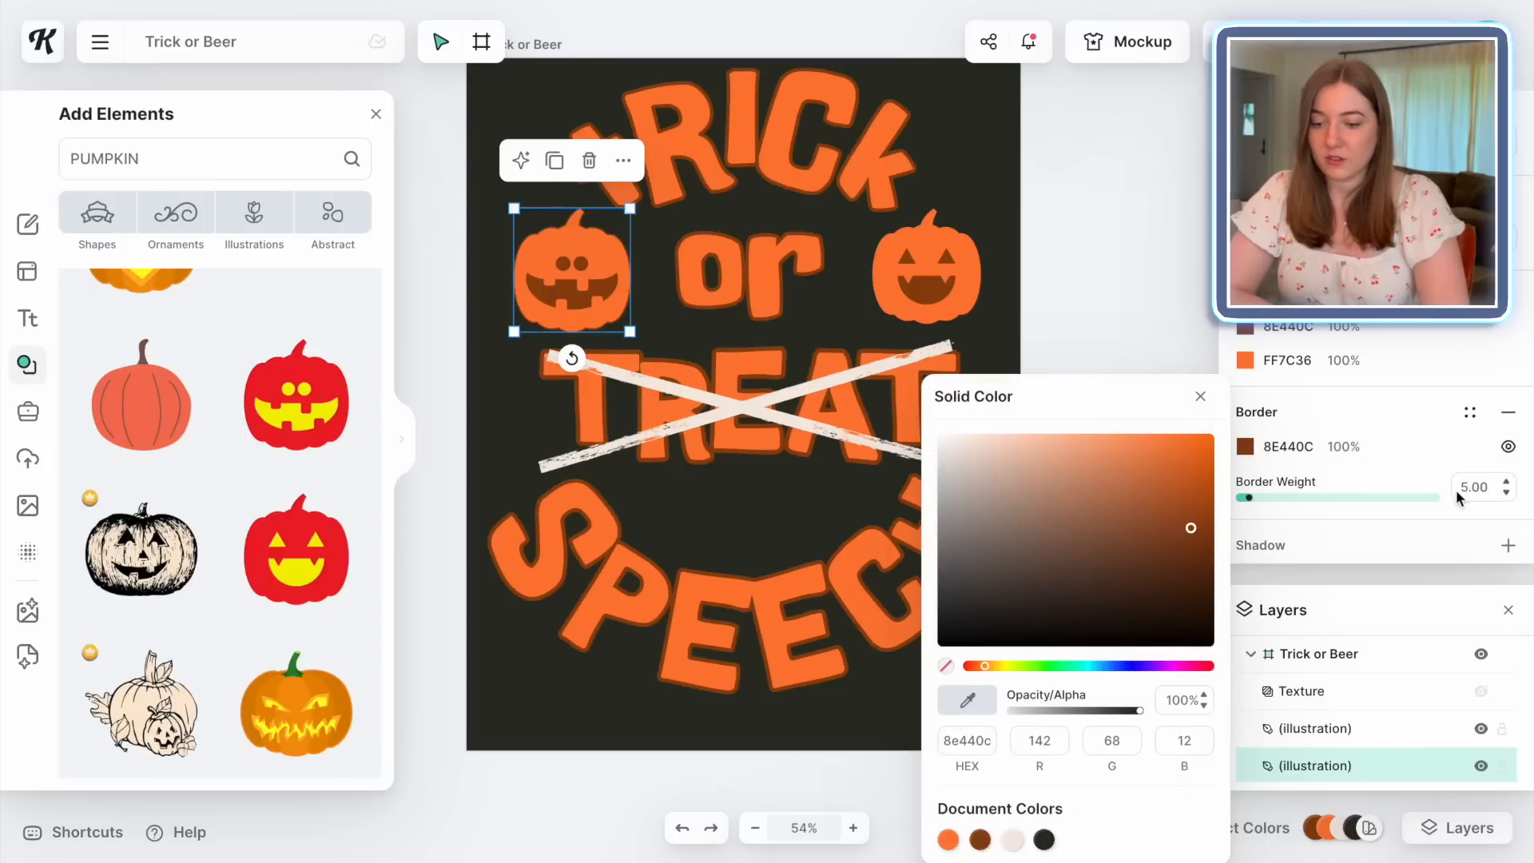
left_click_drag(1248, 498, 1274, 504)
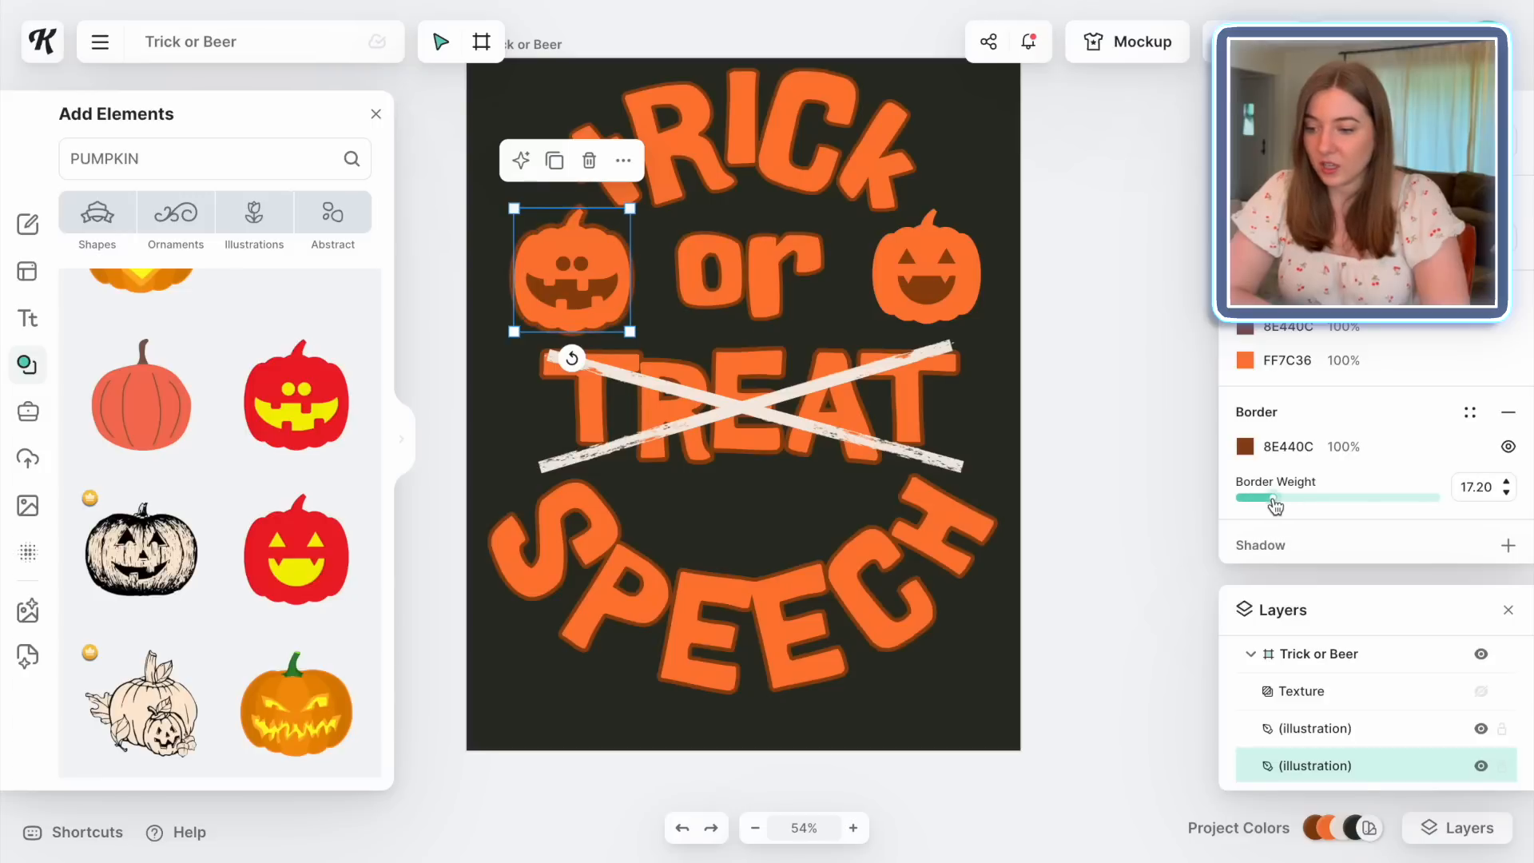
Give the triangle-eyed jack-o'-lantern a border in the document's brown and thicken it to match the round-eyed one
left_click(934, 272)
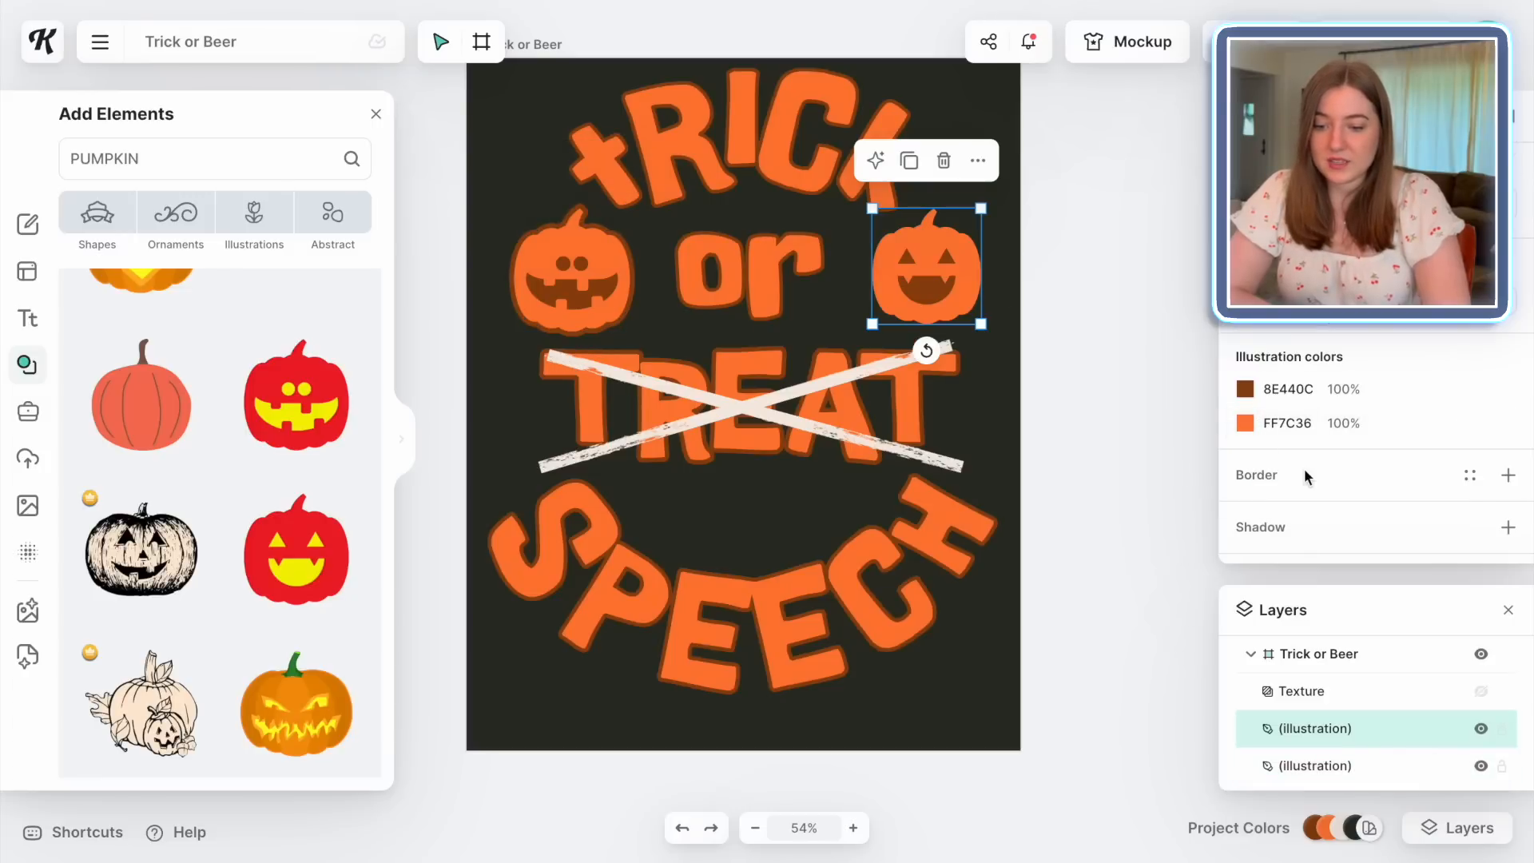
left_click(1506, 479)
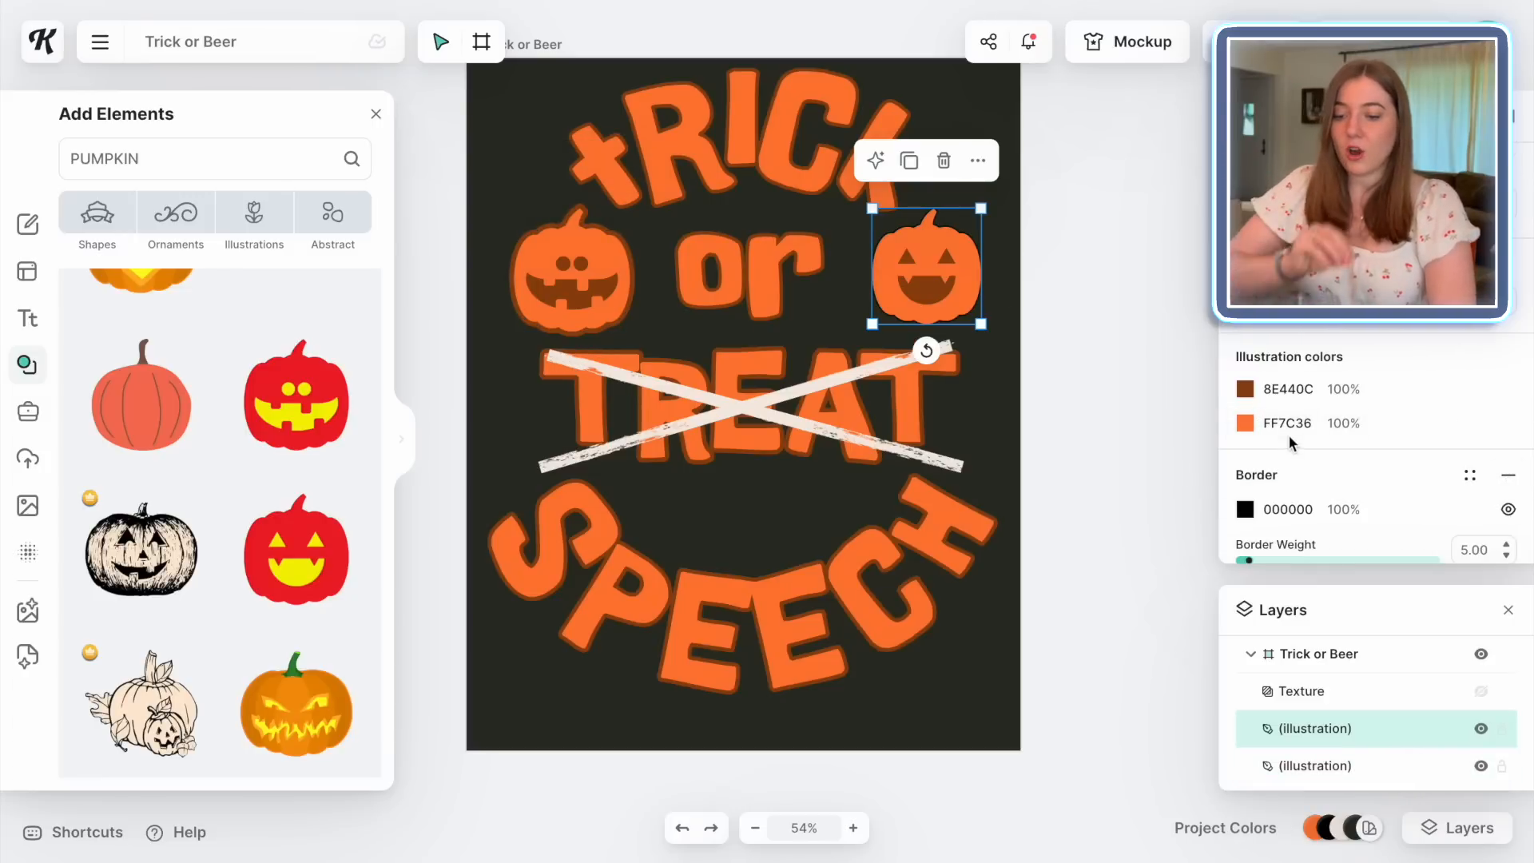
left_click(1244, 486)
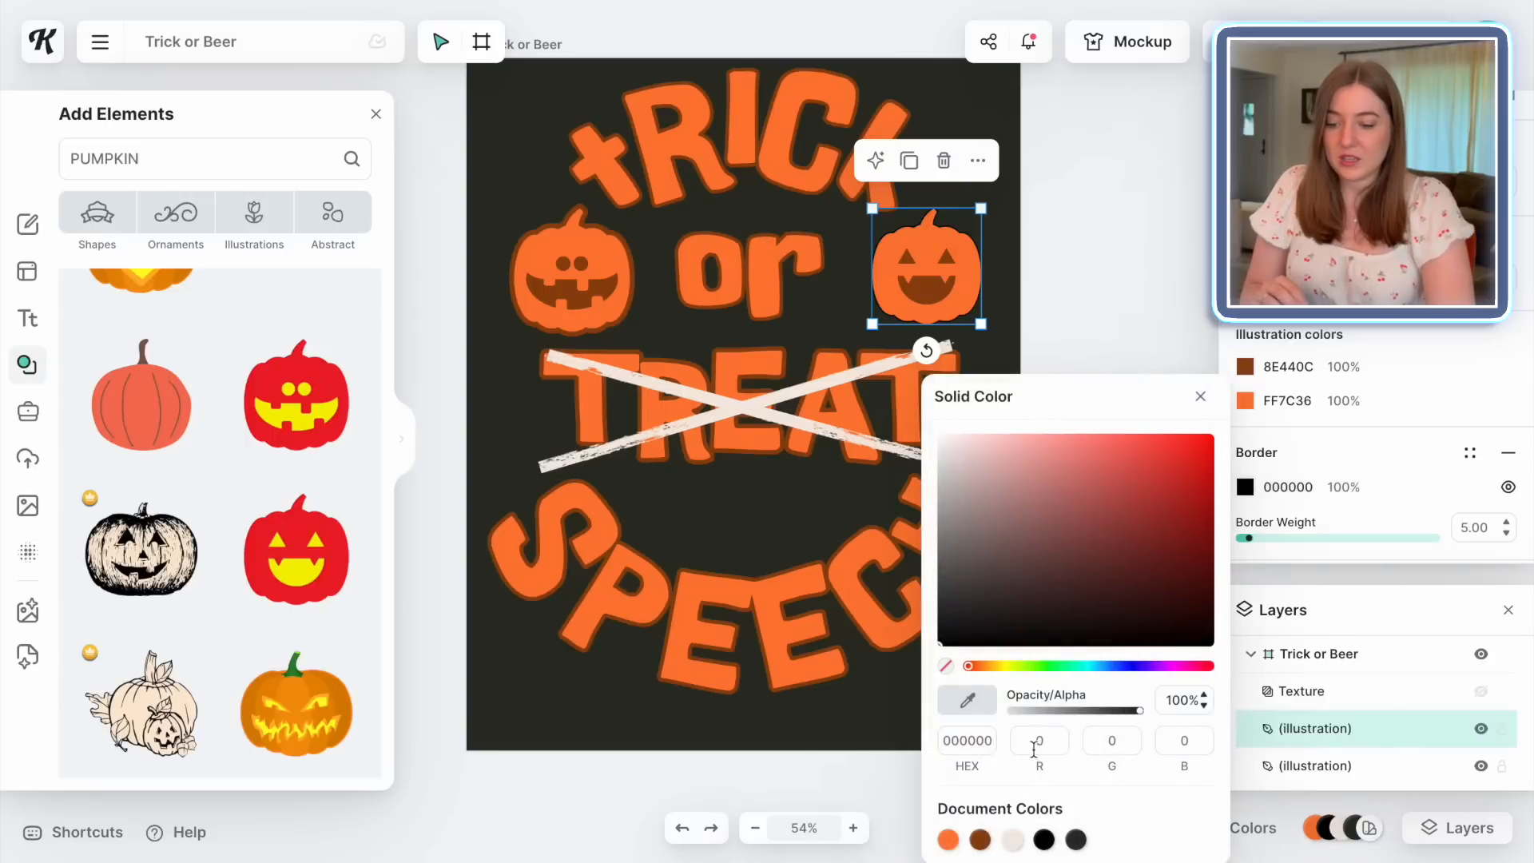
left_click(980, 839)
left_click_drag(1248, 538, 1278, 541)
left_click(1120, 527)
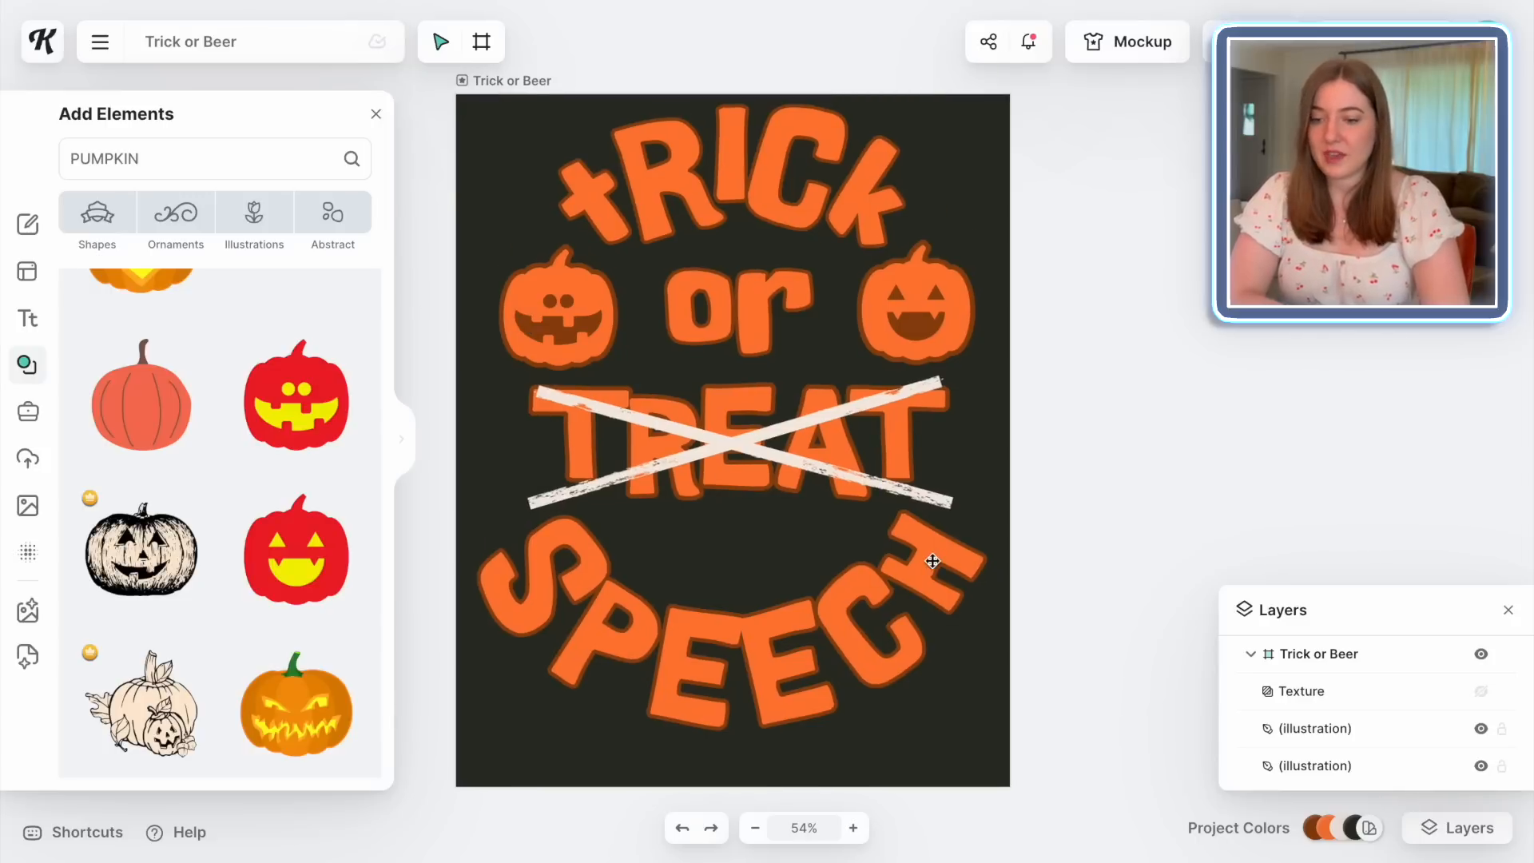
Open the design in mockups, apply it to the throw pillow on the grey sofa and center the artwork on the pillow
left_click(1115, 50)
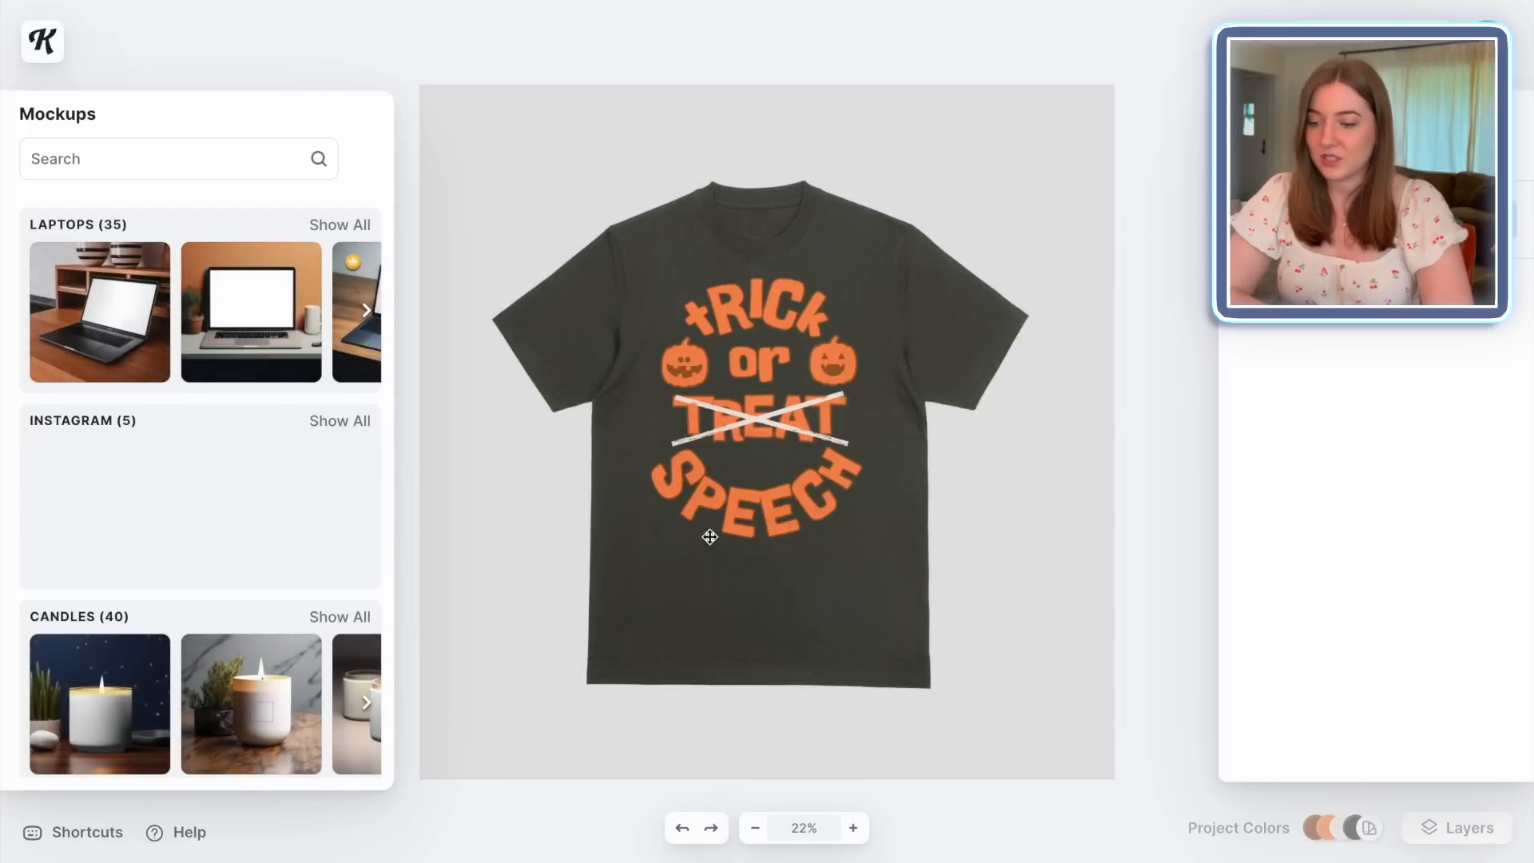
scroll(312, 548, "down", 8)
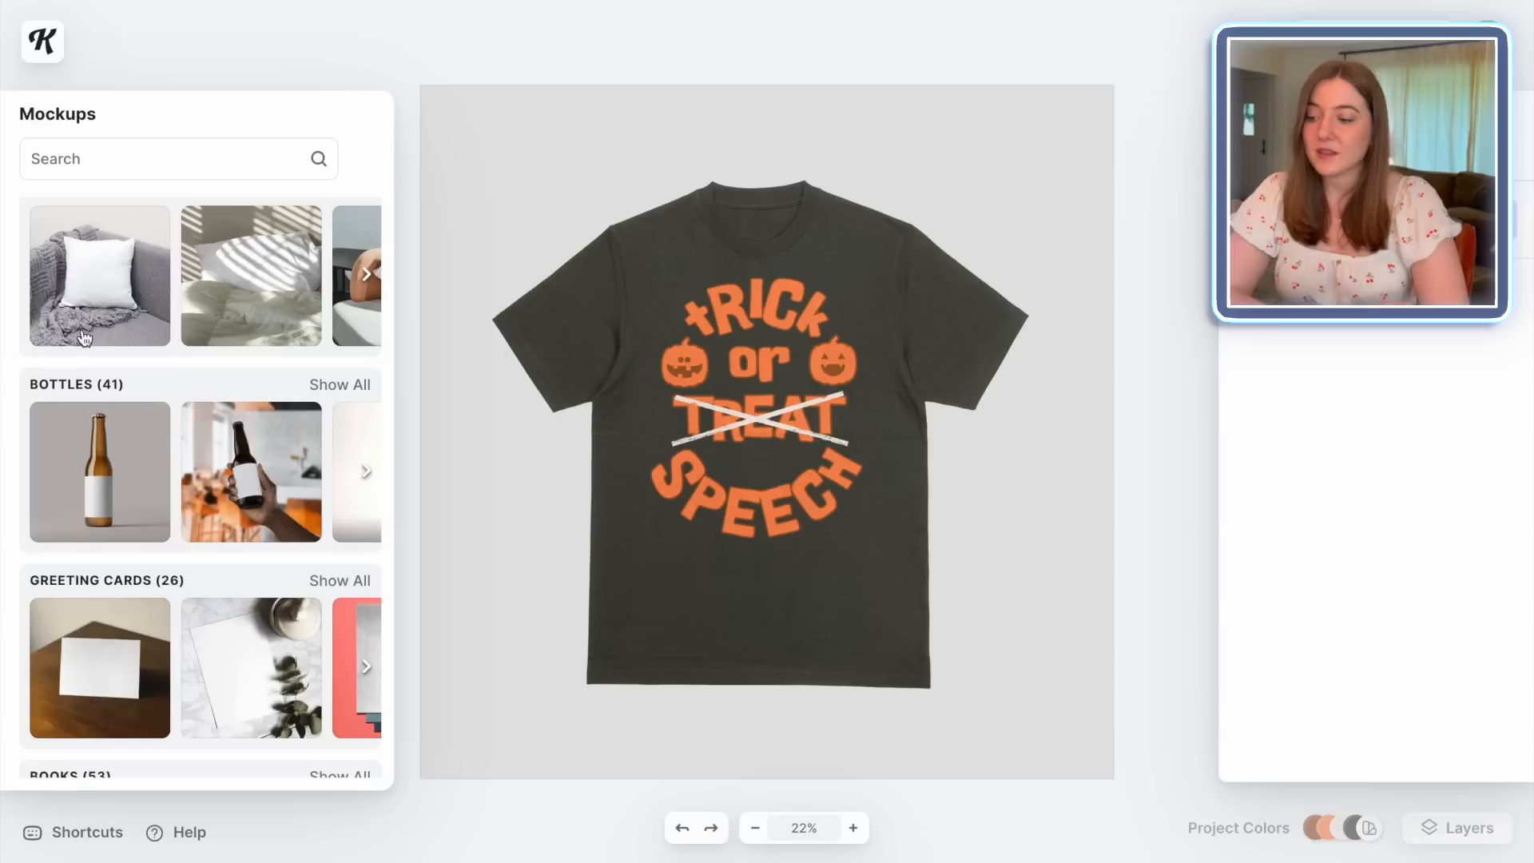
left_click(99, 281)
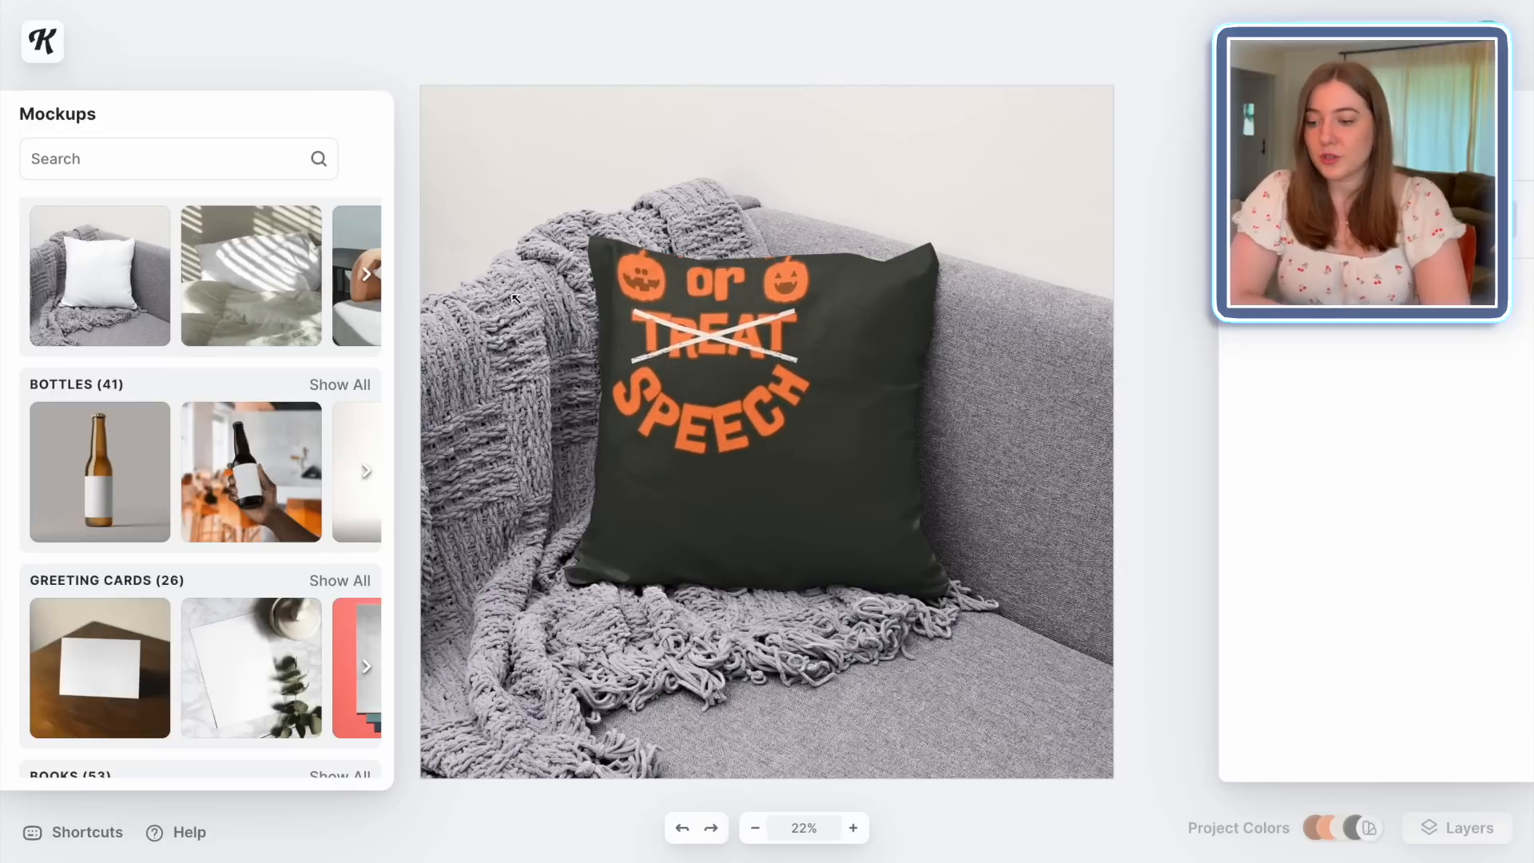
left_click_drag(515, 299, 517, 302)
left_click_drag(760, 320, 804, 416)
left_click(1168, 448)
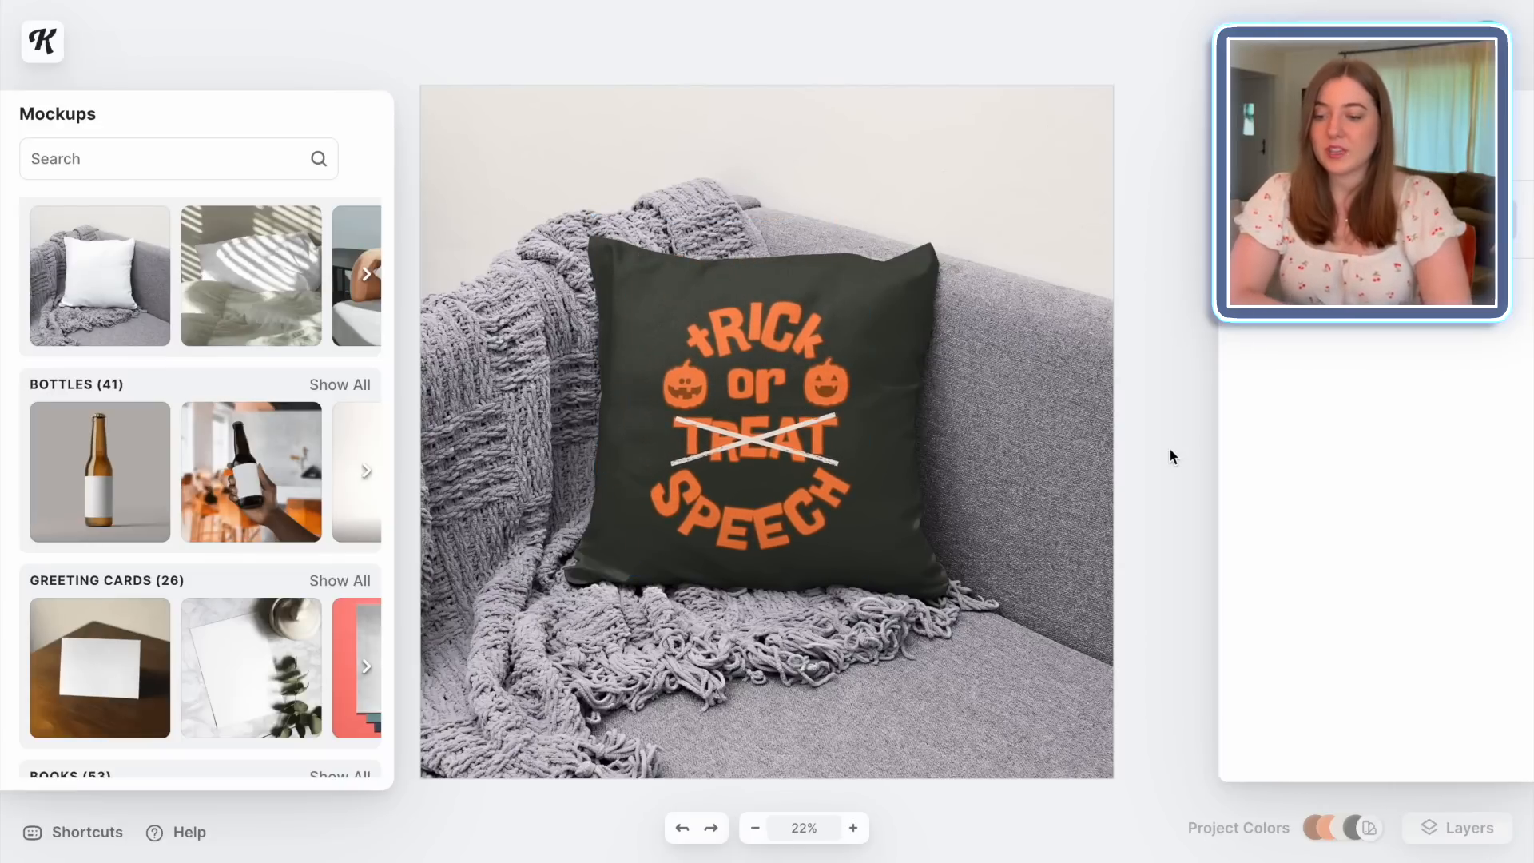